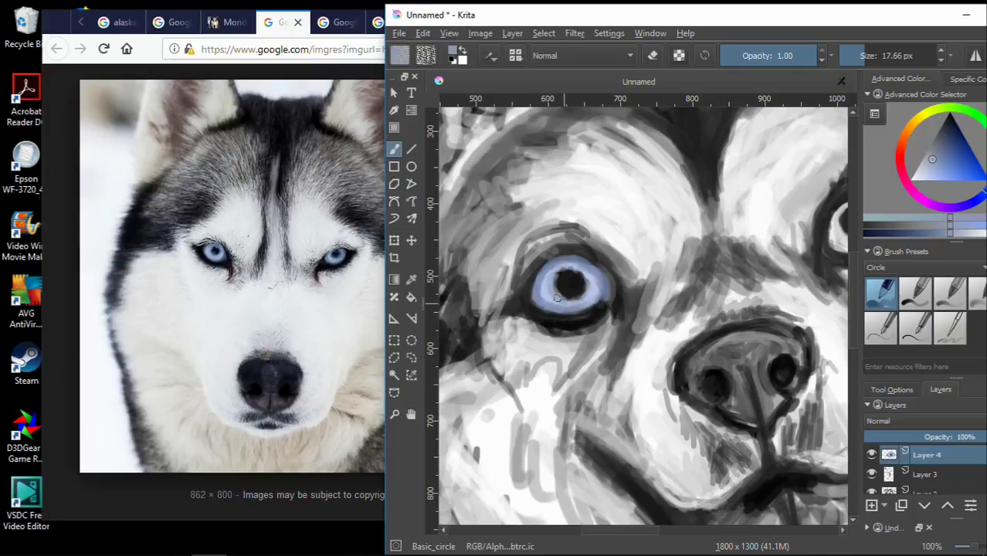
- Paint the right eye's iris light blue and add strokes around it
{"action": "scroll", "coordinate": [610, 268], "scroll_direction": "down", "scroll_amount": 1}
{"action": "left_click", "coordinate": [568, 338], "text": "ctrl"}
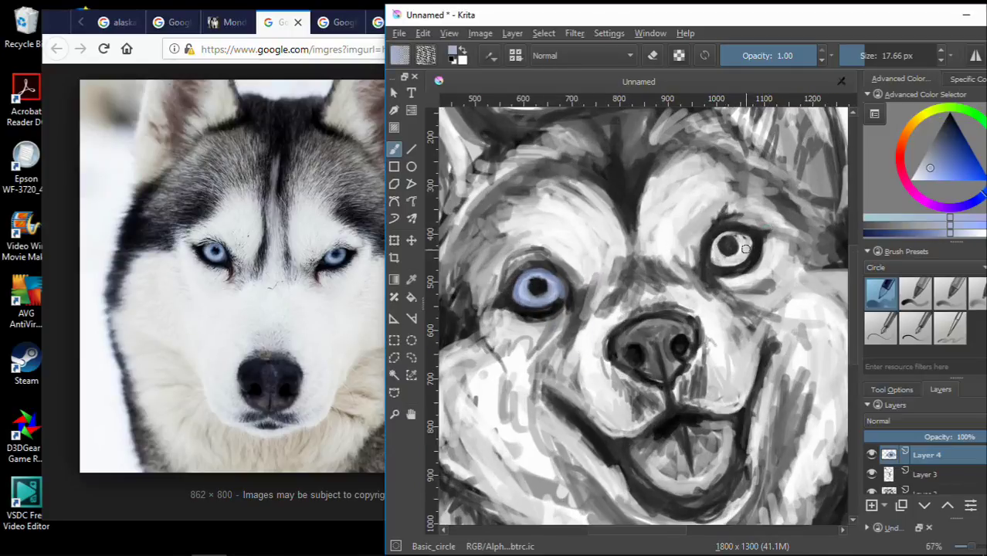
{"action": "scroll", "coordinate": [710, 260], "scroll_direction": "up", "scroll_amount": 3}
{"action": "scroll", "coordinate": [718, 246], "scroll_direction": "down", "scroll_amount": 3}
{"action": "left_click_drag", "start_coordinate": [740, 238], "coordinate": [730, 232]}
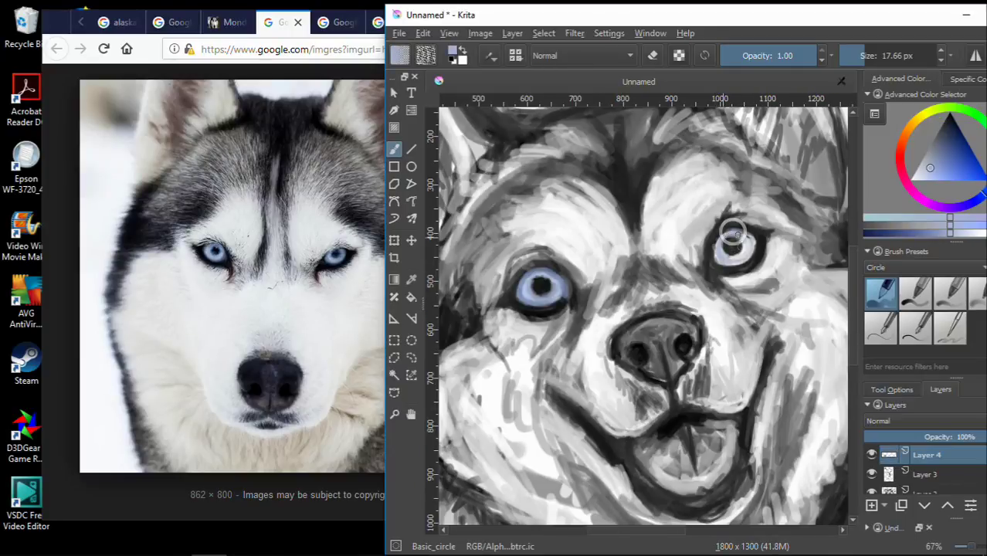
{"action": "scroll", "coordinate": [730, 243], "scroll_direction": "up", "scroll_amount": 2}
{"action": "mouse_move", "coordinate": [730, 267]}
{"action": "left_mouse_down"}
{"action": "mouse_move", "coordinate": [745, 247]}
{"action": "mouse_move", "coordinate": [705, 274]}
{"action": "left_mouse_up"}
- Fill the left iris with light blue strokes in adjusted shades
{"action": "scroll", "coordinate": [705, 274], "scroll_direction": "down", "scroll_amount": 1}
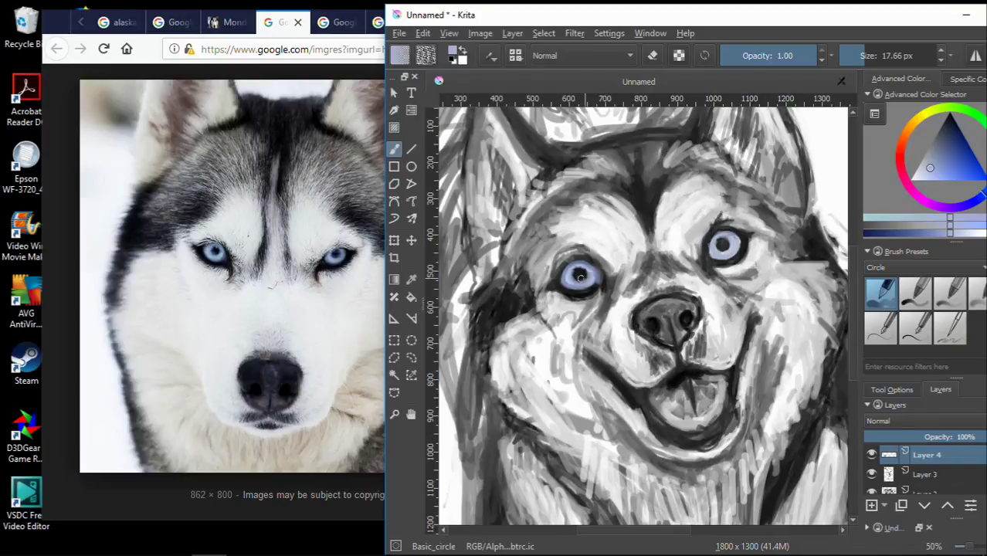
{"action": "scroll", "coordinate": [703, 271], "scroll_direction": "up", "scroll_amount": 1}
{"action": "scroll", "coordinate": [713, 207], "scroll_direction": "down", "scroll_amount": 3}
{"action": "scroll", "coordinate": [714, 207], "scroll_direction": "up", "scroll_amount": 2}
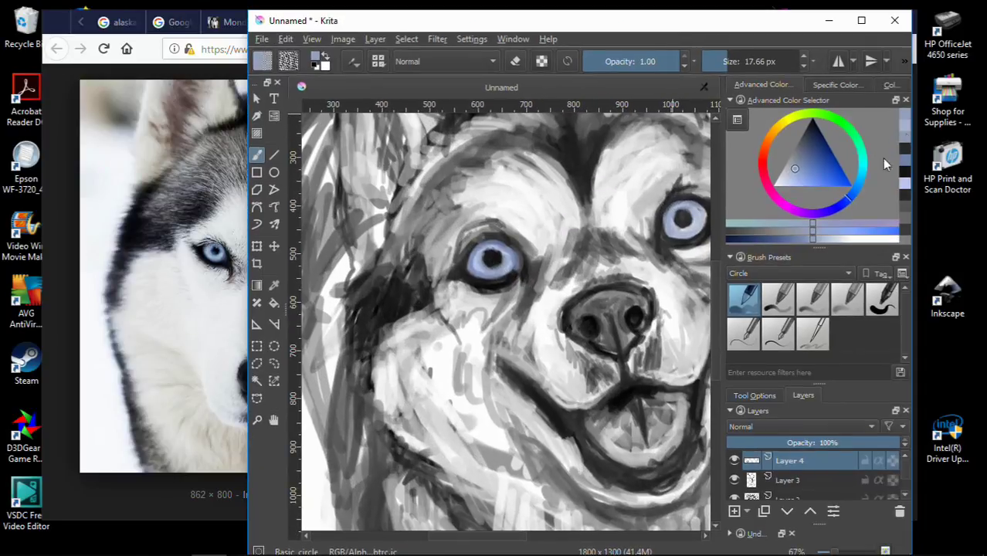
{"action": "scroll", "coordinate": [528, 177], "scroll_direction": "up", "scroll_amount": 1}
{"action": "scroll", "coordinate": [528, 178], "scroll_direction": "down", "scroll_amount": 1}
{"action": "scroll", "coordinate": [528, 177], "scroll_direction": "up", "scroll_amount": 2}
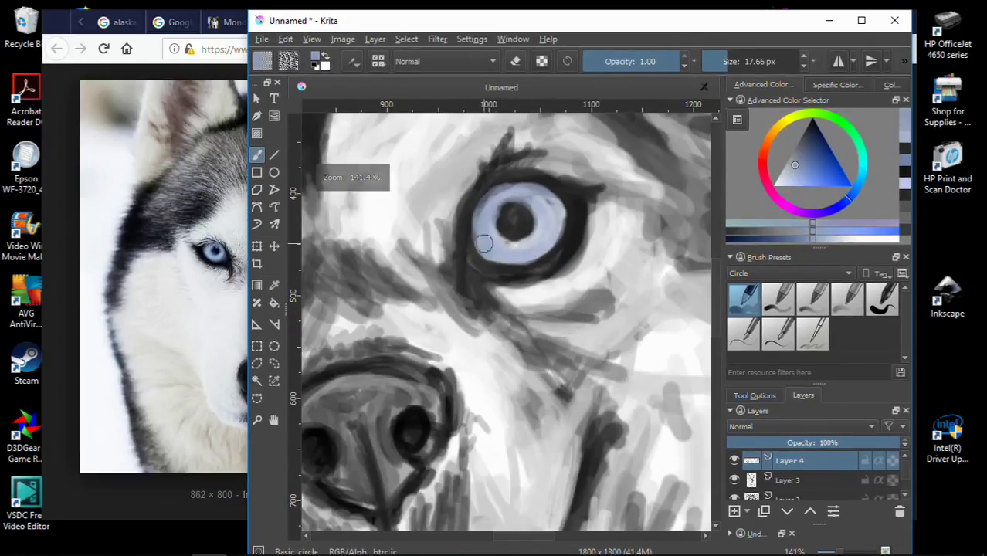
{"action": "left_click_drag", "start_coordinate": [482, 189], "coordinate": [494, 247]}
{"action": "left_click_drag", "start_coordinate": [533, 189], "coordinate": [560, 231]}
{"action": "mouse_move", "coordinate": [502, 255]}
{"action": "left_mouse_down"}
{"action": "mouse_move", "coordinate": [542, 232]}
{"action": "mouse_move", "coordinate": [521, 222]}
{"action": "left_mouse_up"}
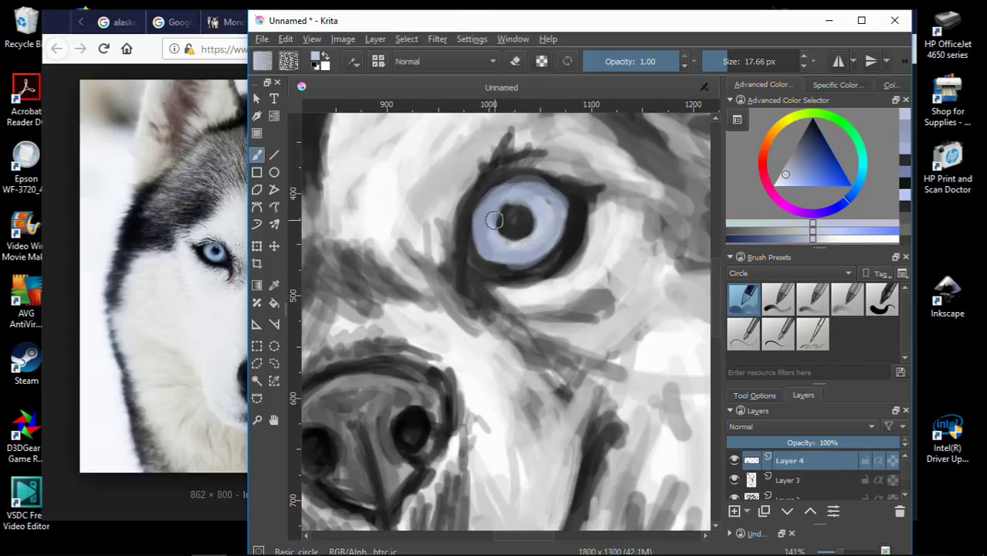
- Add dark and blue-grey fur strokes above the left eye and down the head's left side
{"action": "key", "text": "d"}
{"action": "scroll", "coordinate": [510, 232], "scroll_direction": "down", "scroll_amount": 3}
{"action": "scroll", "coordinate": [509, 232], "scroll_direction": "down", "scroll_amount": 2}
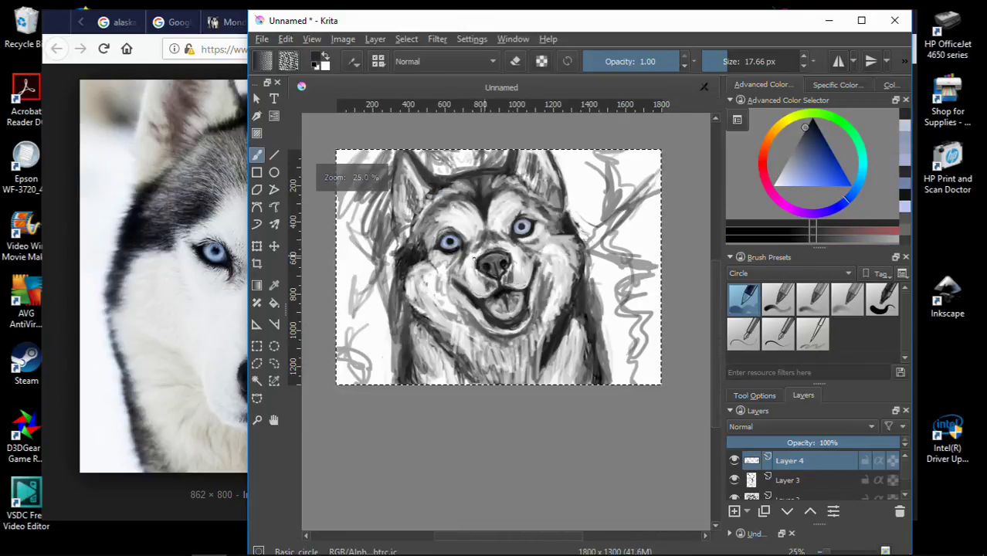
{"action": "scroll", "coordinate": [509, 232], "scroll_direction": "up", "scroll_amount": 2}
{"action": "left_click_drag", "start_coordinate": [546, 24], "coordinate": [652, 32]}
{"action": "left_click", "coordinate": [910, 149]}
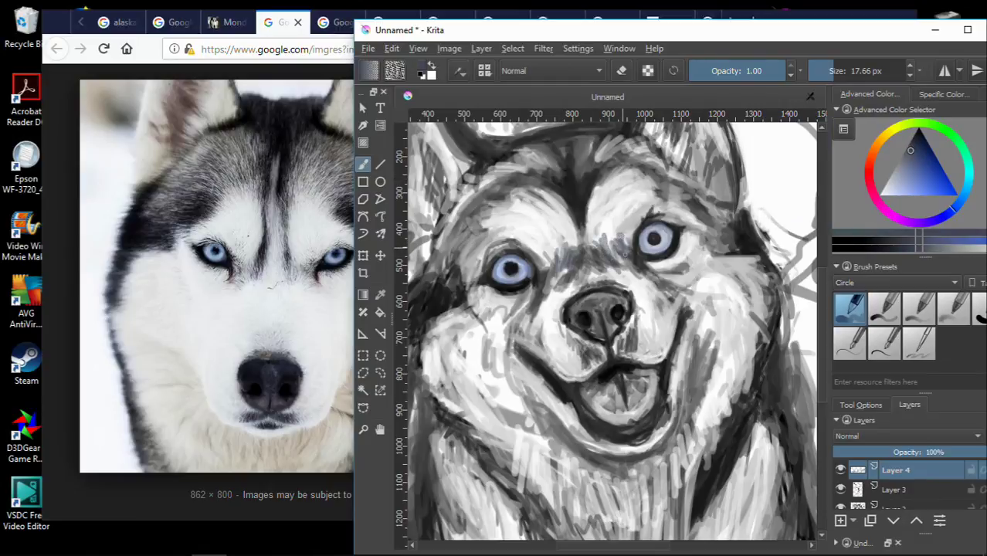
{"action": "left_click_drag", "start_coordinate": [511, 208], "coordinate": [549, 191]}
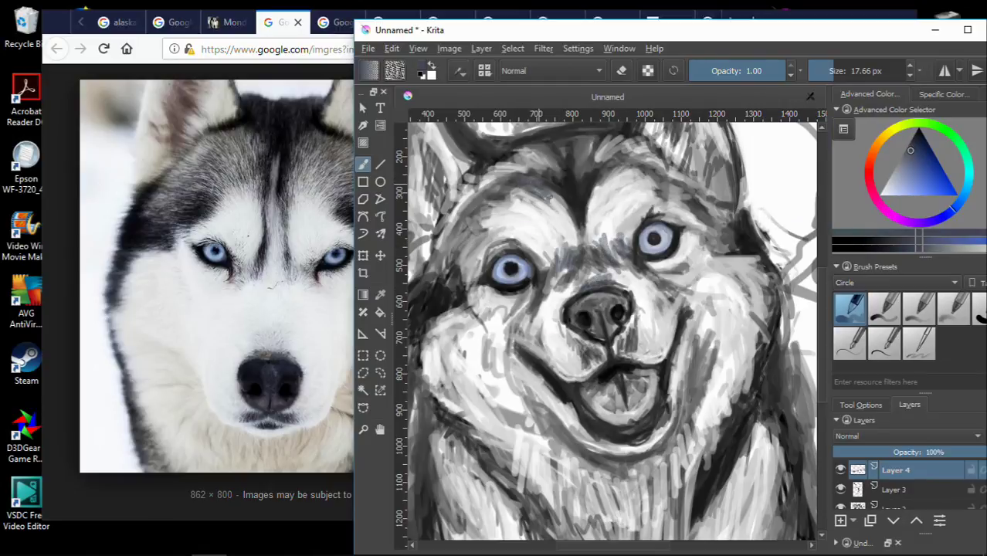
{"action": "left_click", "coordinate": [910, 157]}
{"action": "left_click_drag", "start_coordinate": [480, 208], "coordinate": [460, 251]}
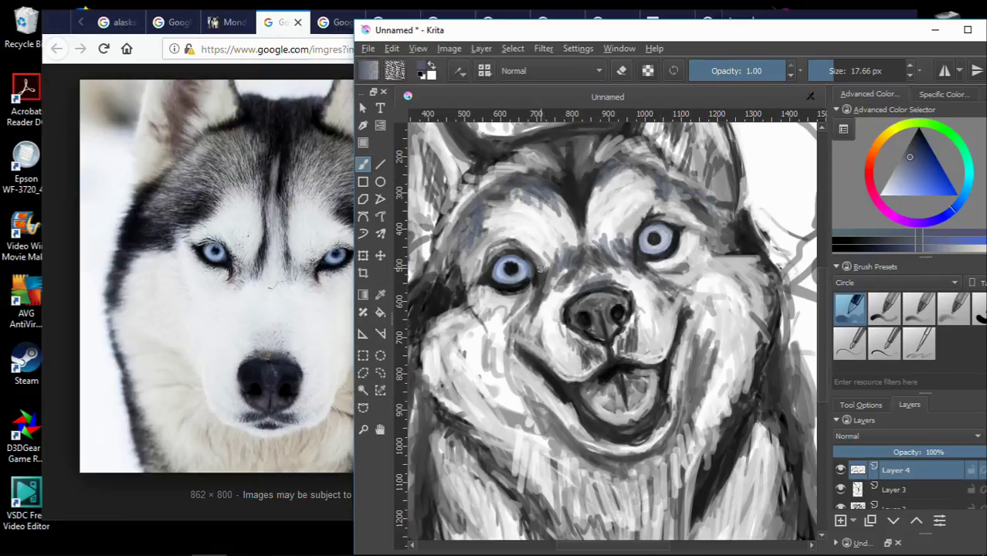
- Pick progressively lighter greys and add a light curled stroke near the nose
{"action": "left_click_drag", "start_coordinate": [541, 30], "coordinate": [564, 26]}
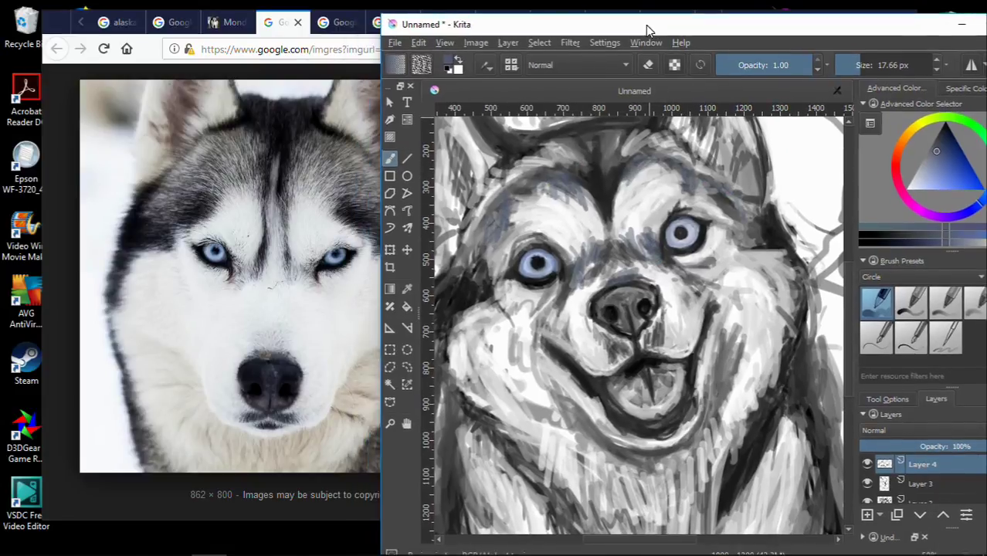
{"action": "left_click", "coordinate": [588, 284], "text": "ctrl"}
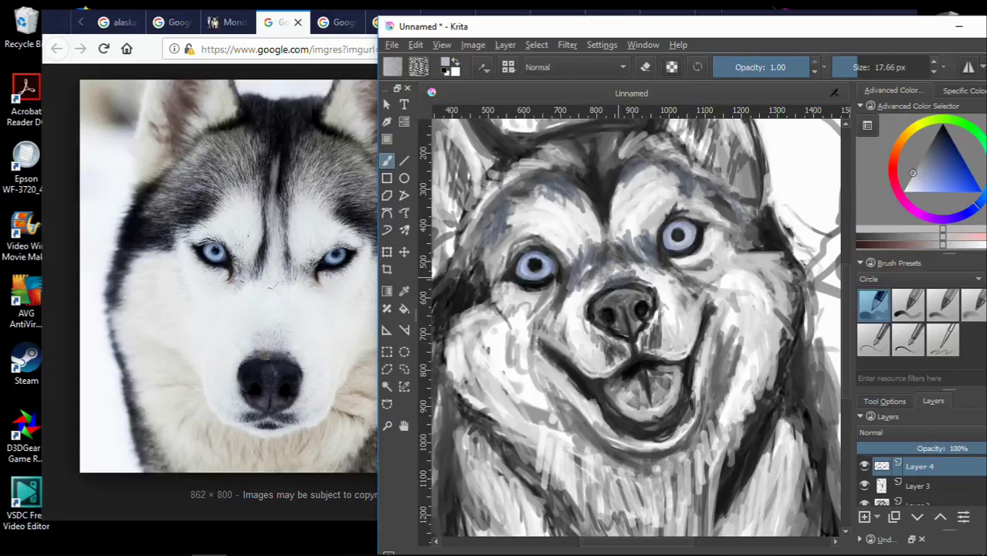
{"action": "left_click", "coordinate": [645, 340], "text": "ctrl"}
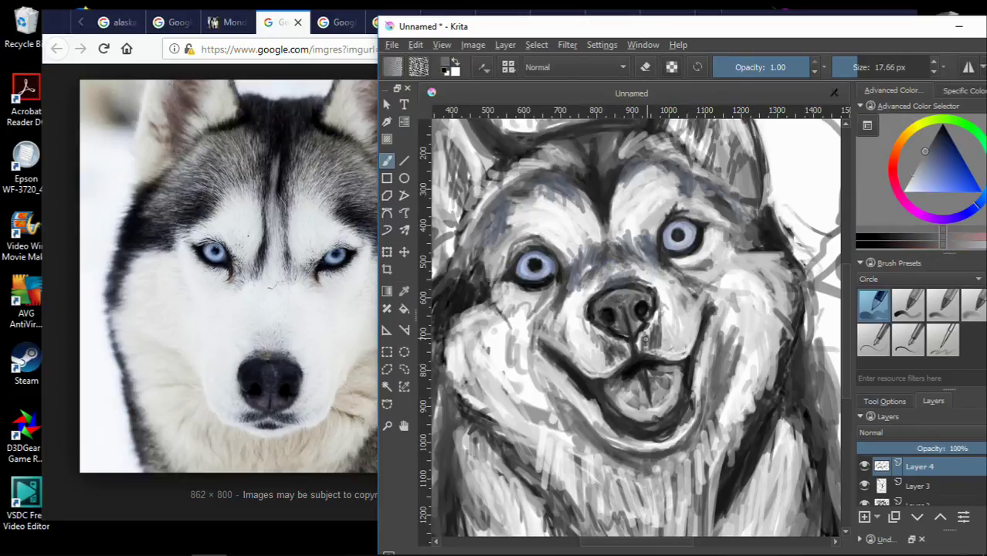
{"action": "left_click", "coordinate": [685, 410], "text": "ctrl"}
{"action": "left_click_drag", "start_coordinate": [619, 343], "coordinate": [615, 353]}
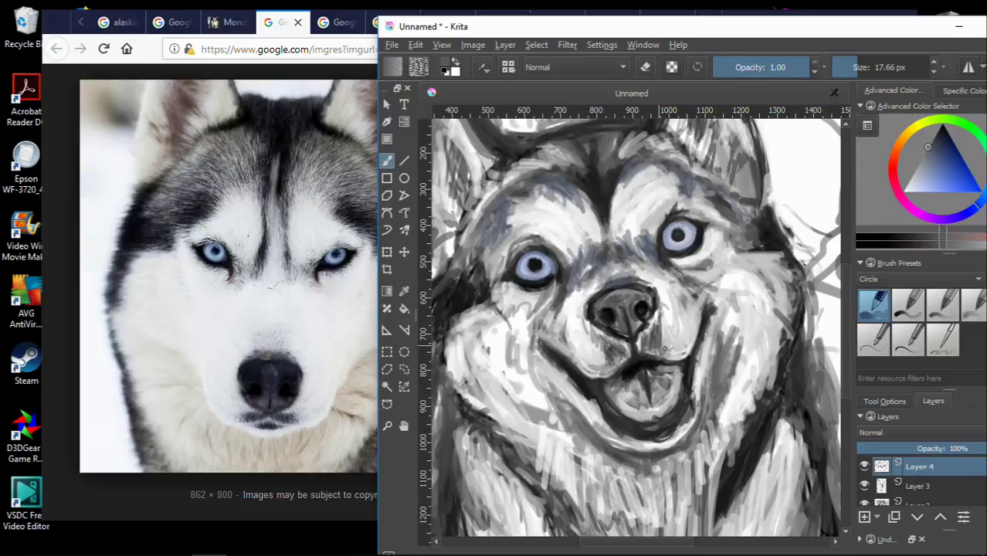
- Sample the pale colour from the eye while zooming around the muzzle
{"action": "scroll", "coordinate": [530, 381], "scroll_direction": "down", "scroll_amount": 3}
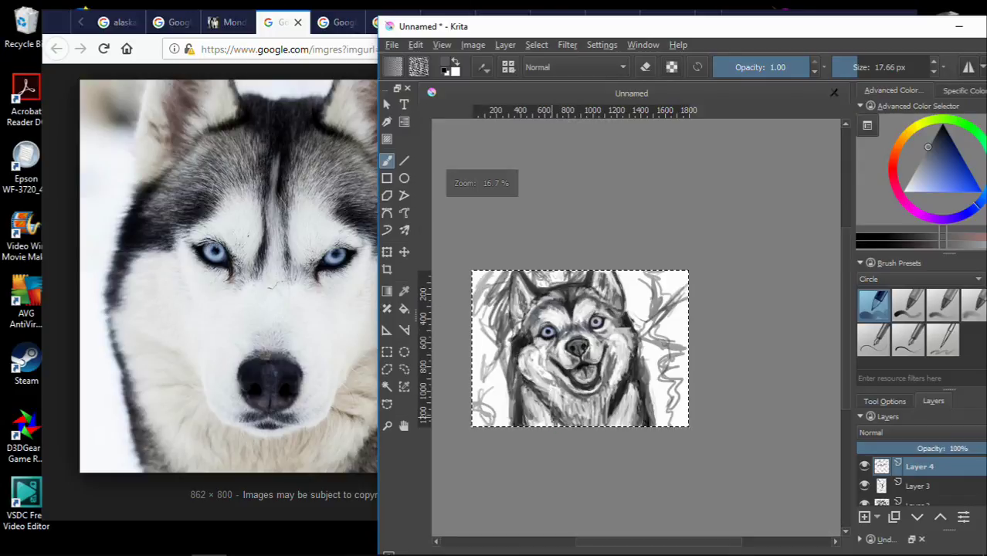
{"action": "scroll", "coordinate": [530, 381], "scroll_direction": "up", "scroll_amount": 5}
{"action": "scroll", "coordinate": [530, 381], "scroll_direction": "down", "scroll_amount": 3}
{"action": "scroll", "coordinate": [512, 263], "scroll_direction": "up", "scroll_amount": 4}
{"action": "left_click", "coordinate": [513, 263], "text": "ctrl"}
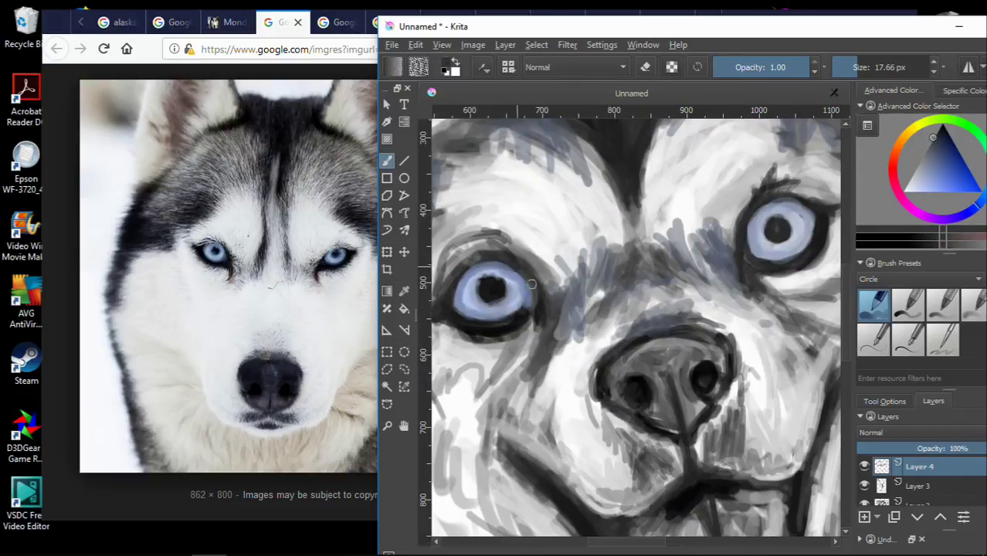
{"action": "scroll", "coordinate": [547, 207], "scroll_direction": "down", "scroll_amount": 2}
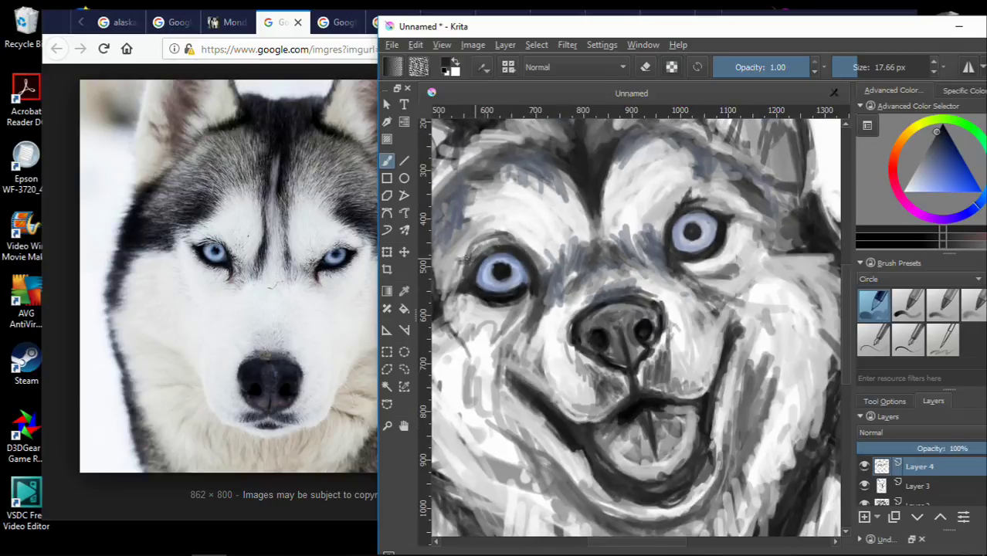
{"action": "scroll", "coordinate": [454, 263], "scroll_direction": "down", "scroll_amount": 3}
{"action": "scroll", "coordinate": [475, 234], "scroll_direction": "up", "scroll_amount": 3}
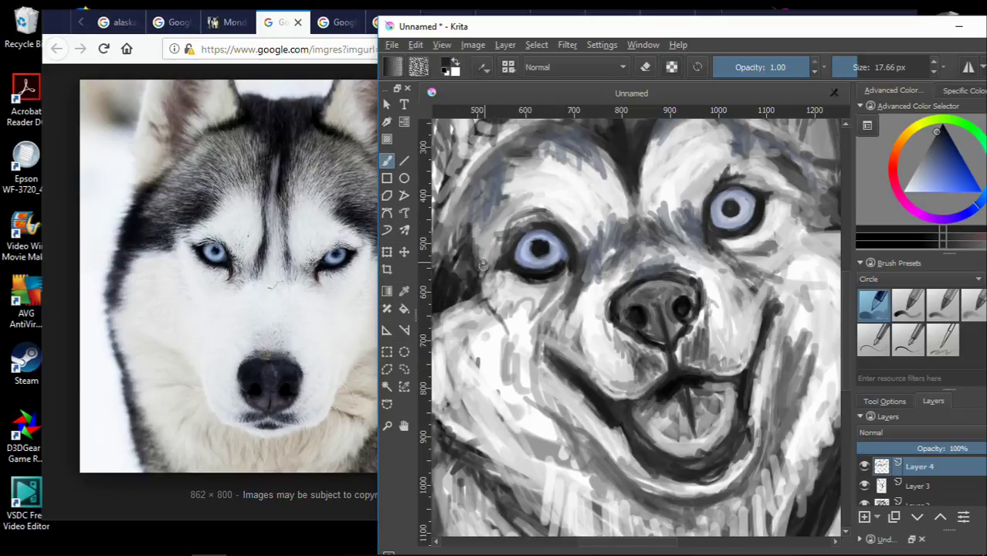
{"action": "scroll", "coordinate": [729, 176], "scroll_direction": "down", "scroll_amount": 2}
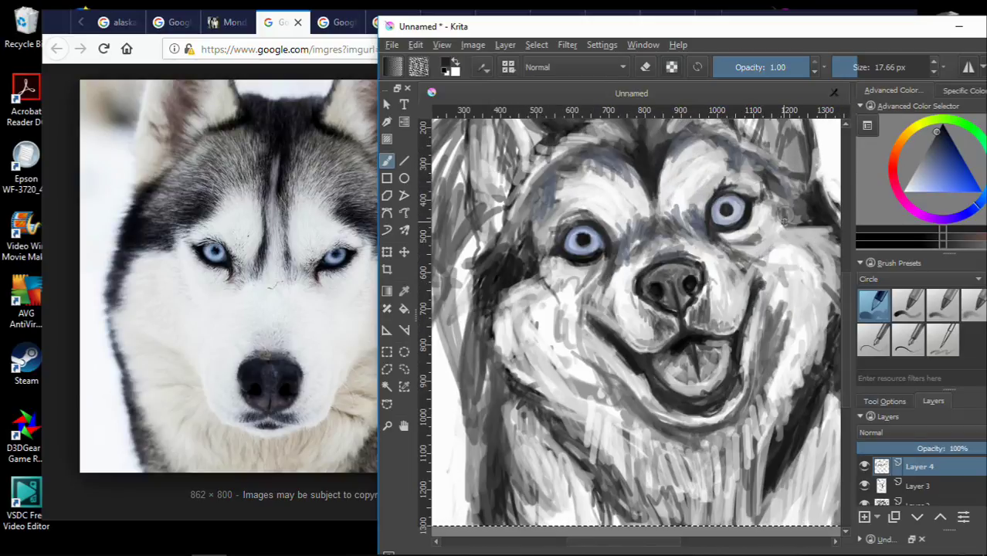
- Hatch grey below the eye, then switch the Firefox reference to the malamute image
{"action": "mouse_move", "coordinate": [538, 359]}
{"action": "left_mouse_down"}
{"action": "mouse_move", "coordinate": [573, 369]}
{"action": "mouse_move", "coordinate": [594, 400]}
{"action": "left_mouse_up"}
{"action": "left_click", "coordinate": [263, 31]}
{"action": "left_click", "coordinate": [176, 23]}
{"action": "left_click", "coordinate": [124, 22]}
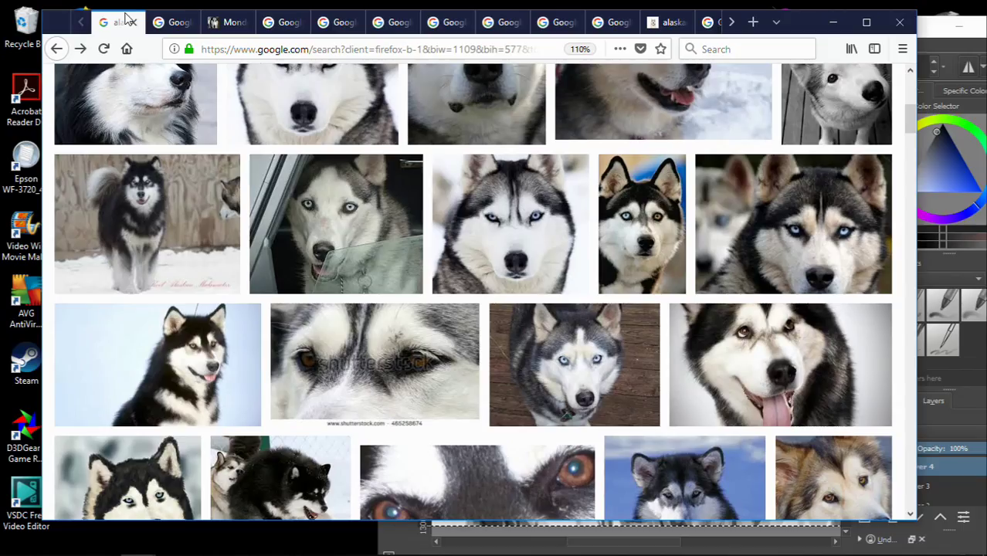
{"action": "left_click", "coordinate": [286, 23]}
{"action": "left_click", "coordinate": [336, 22]}
- Paint the tongue inside the mouth pink, extending it to the right
{"action": "left_click", "coordinate": [942, 193]}
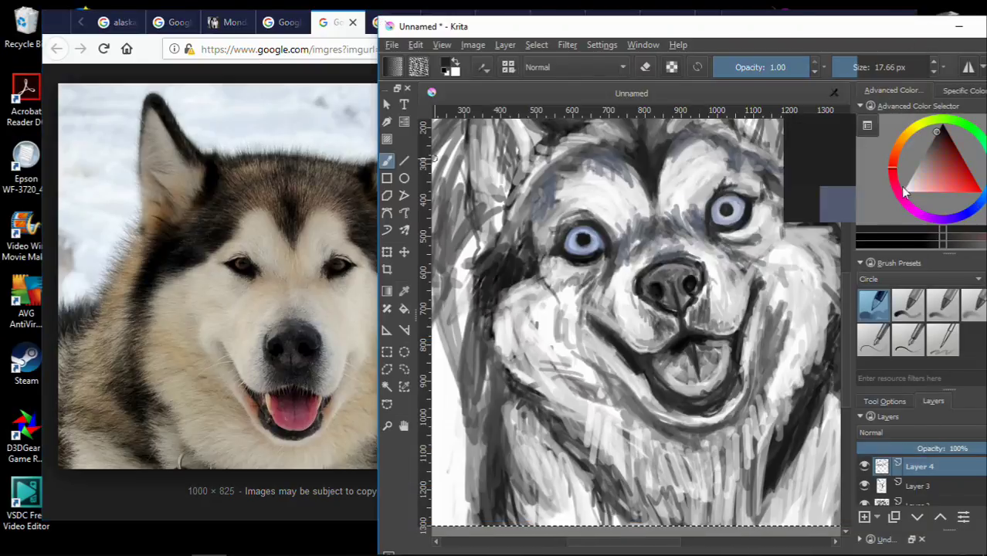
{"action": "left_click", "coordinate": [935, 191]}
{"action": "scroll", "coordinate": [748, 336], "scroll_direction": "up", "scroll_amount": 1}
{"action": "left_click_drag", "start_coordinate": [633, 363], "coordinate": [683, 390]}
{"action": "left_click_drag", "start_coordinate": [687, 351], "coordinate": [698, 392]}
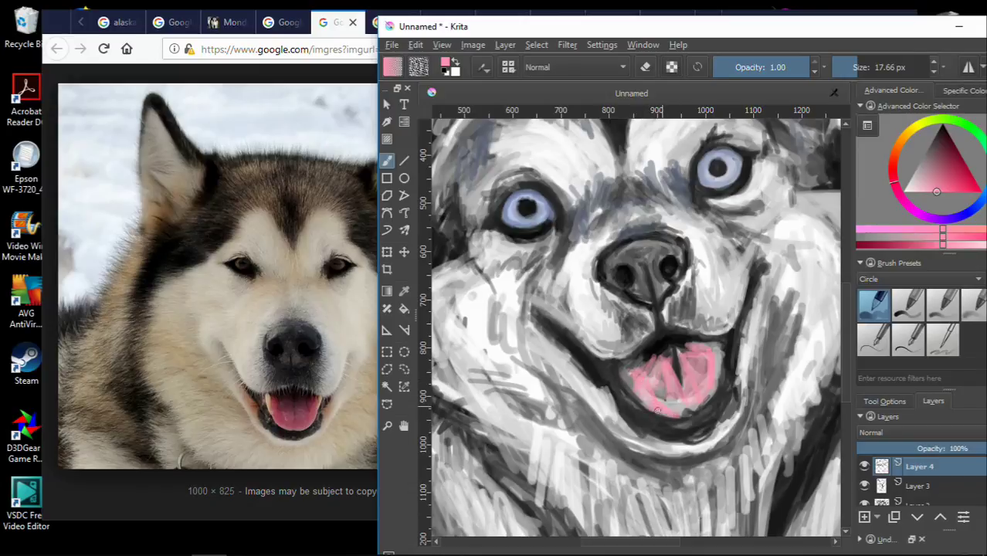
- Shade the tongue with deeper pink and darker pink along its lower edge
{"action": "left_click", "coordinate": [942, 158]}
{"action": "mouse_move", "coordinate": [655, 376]}
{"action": "left_mouse_down"}
{"action": "mouse_move", "coordinate": [691, 363]}
{"action": "mouse_move", "coordinate": [695, 390]}
{"action": "mouse_move", "coordinate": [684, 402]}
{"action": "left_mouse_up"}
{"action": "left_click", "coordinate": [672, 378], "text": "ctrl"}
{"action": "left_click", "coordinate": [921, 179]}
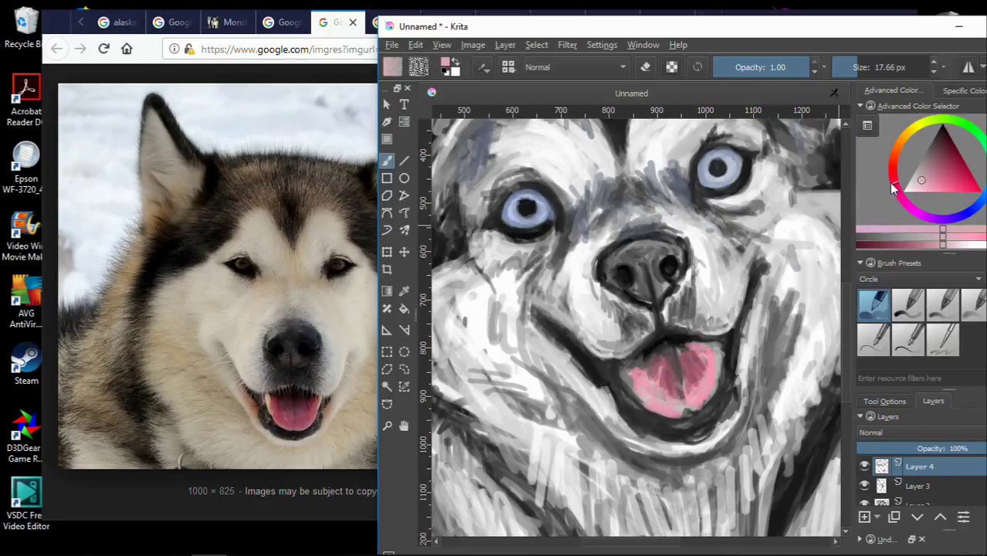
{"action": "left_click", "coordinate": [938, 179]}
{"action": "left_click_drag", "start_coordinate": [657, 407], "coordinate": [684, 398]}
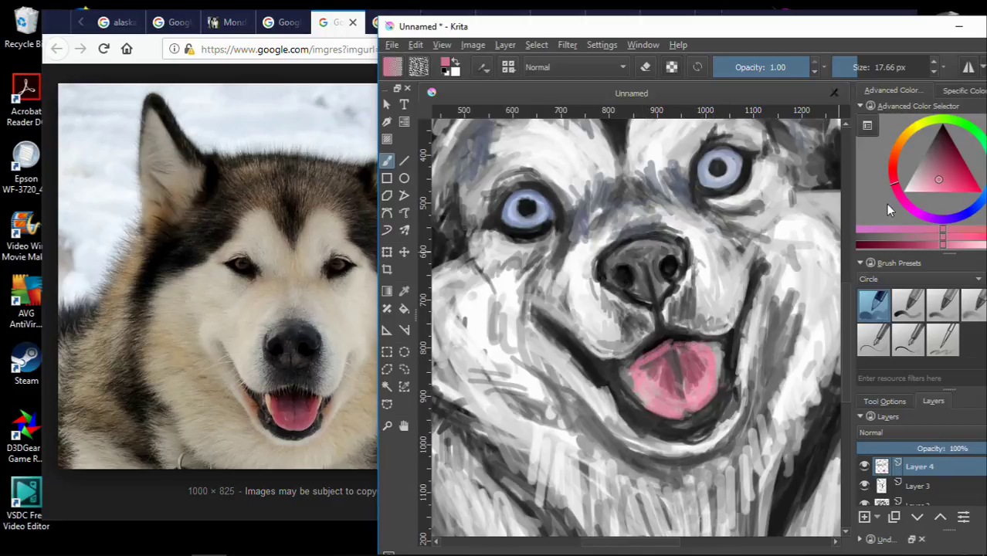
- Darken under the nose and along the mouth in black, then resample grey and tongue pink
{"action": "key", "text": "d"}
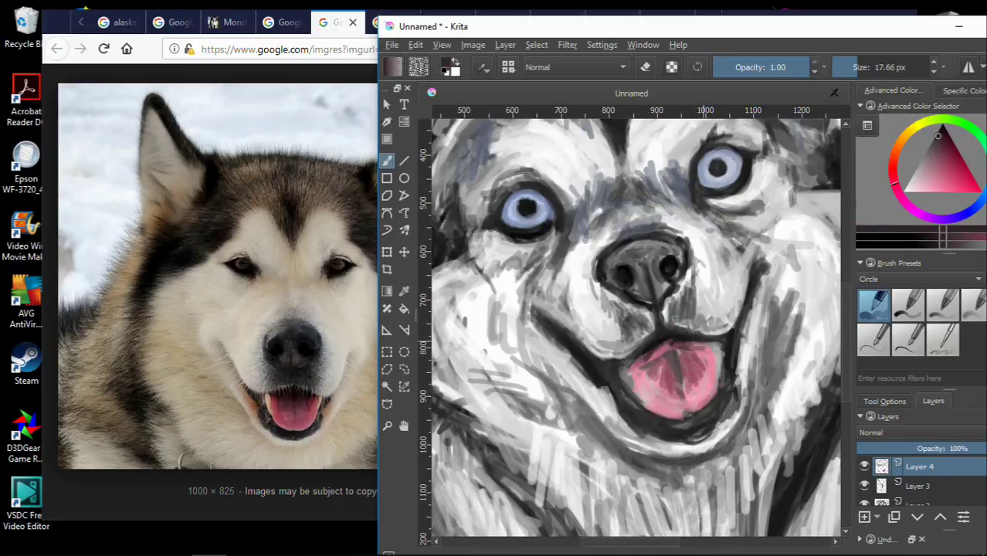
{"action": "mouse_move", "coordinate": [674, 318]}
{"action": "left_mouse_down"}
{"action": "mouse_move", "coordinate": [669, 283]}
{"action": "mouse_move", "coordinate": [687, 324]}
{"action": "left_mouse_up"}
{"action": "left_click_drag", "start_coordinate": [624, 300], "coordinate": [642, 325]}
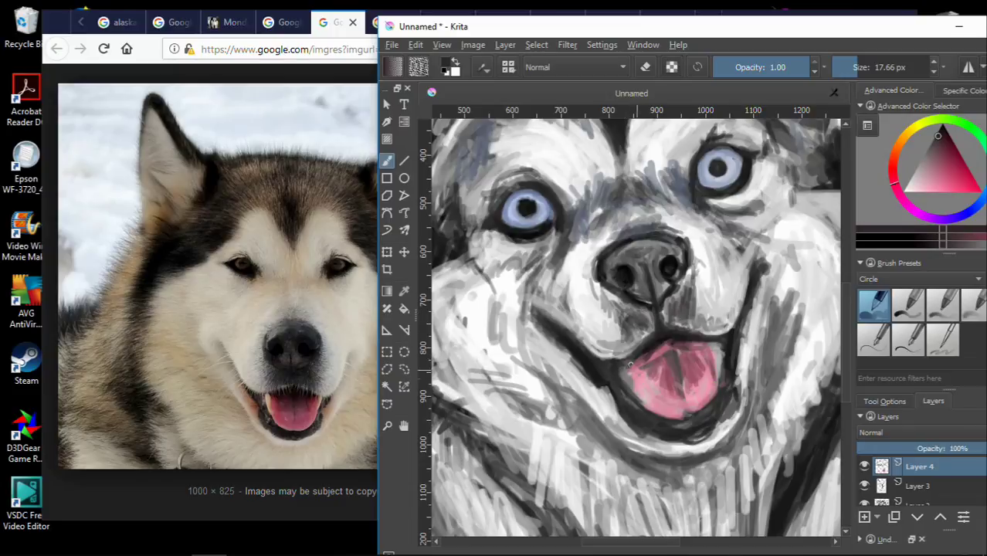
{"action": "left_click", "coordinate": [663, 349], "text": "ctrl"}
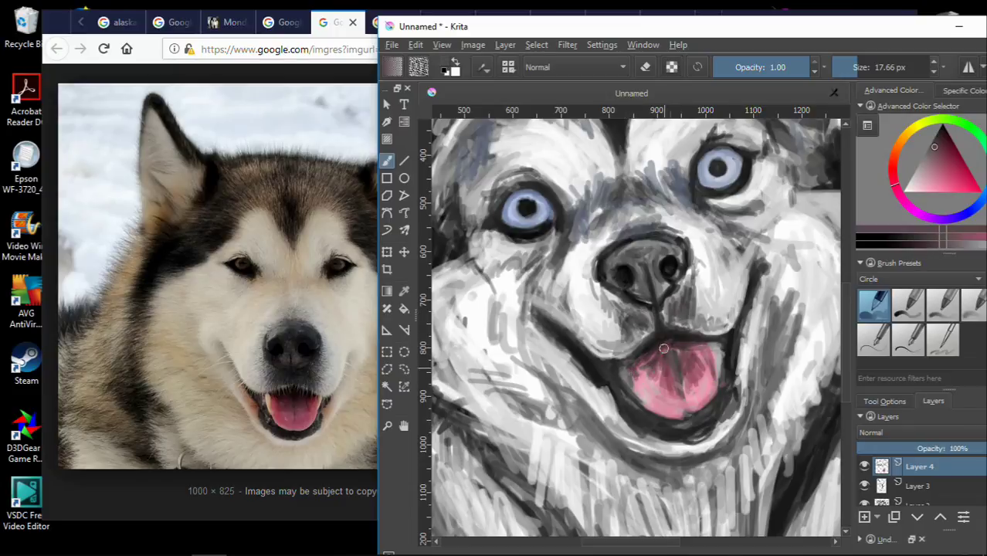
{"action": "left_click", "coordinate": [715, 382], "text": "ctrl"}
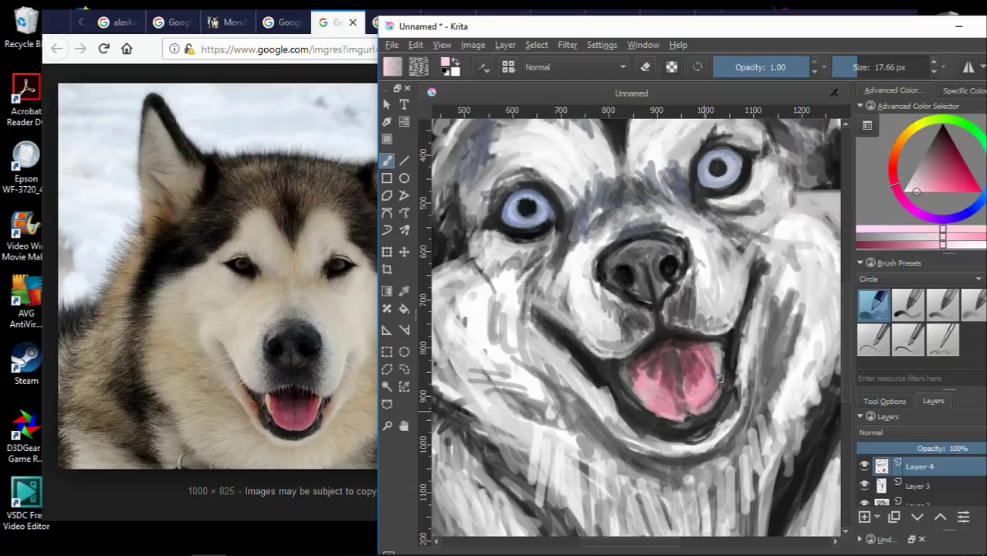
{"action": "left_click", "coordinate": [662, 382], "text": "ctrl"}
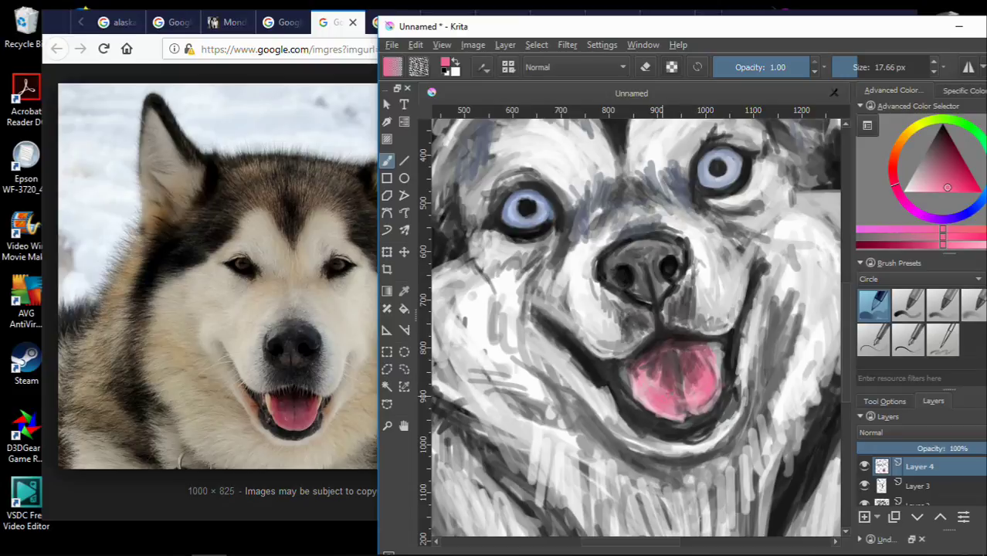
- View the whole dog, zoom back in, and sample a pale cream colour
{"action": "key", "text": "2"}
{"action": "scroll", "coordinate": [841, 312], "scroll_direction": "up", "scroll_amount": 3}
{"action": "scroll", "coordinate": [841, 312], "scroll_direction": "up", "scroll_amount": 2}
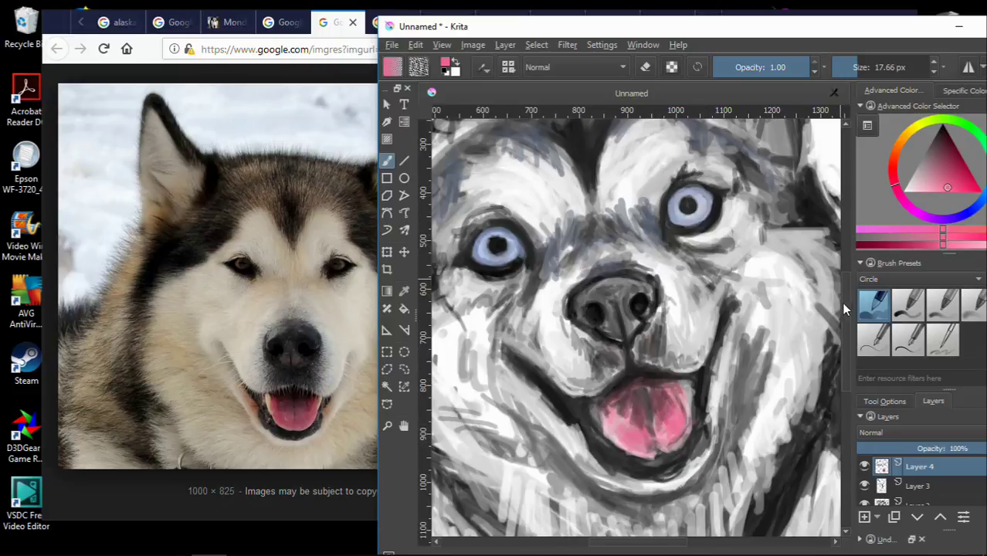
{"action": "left_click", "coordinate": [772, 228], "text": "ctrl"}
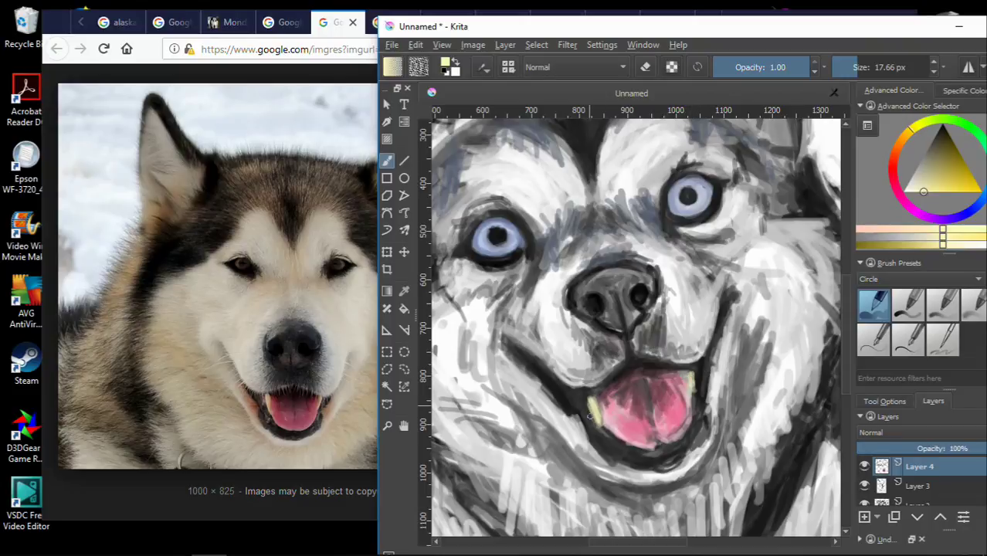
- Sample dark grey from the fur and hatch it below the left eye
{"action": "key", "text": "2"}
{"action": "scroll", "coordinate": [842, 298], "scroll_direction": "up", "scroll_amount": 2}
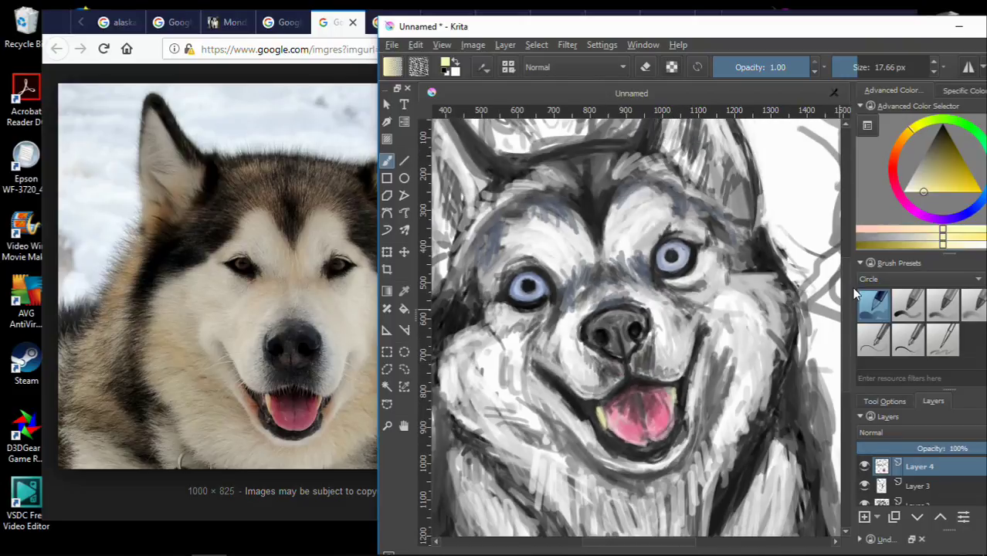
{"action": "key", "text": "2"}
{"action": "scroll", "coordinate": [841, 293], "scroll_direction": "up", "scroll_amount": 2}
{"action": "left_click", "coordinate": [615, 226], "text": "ctrl"}
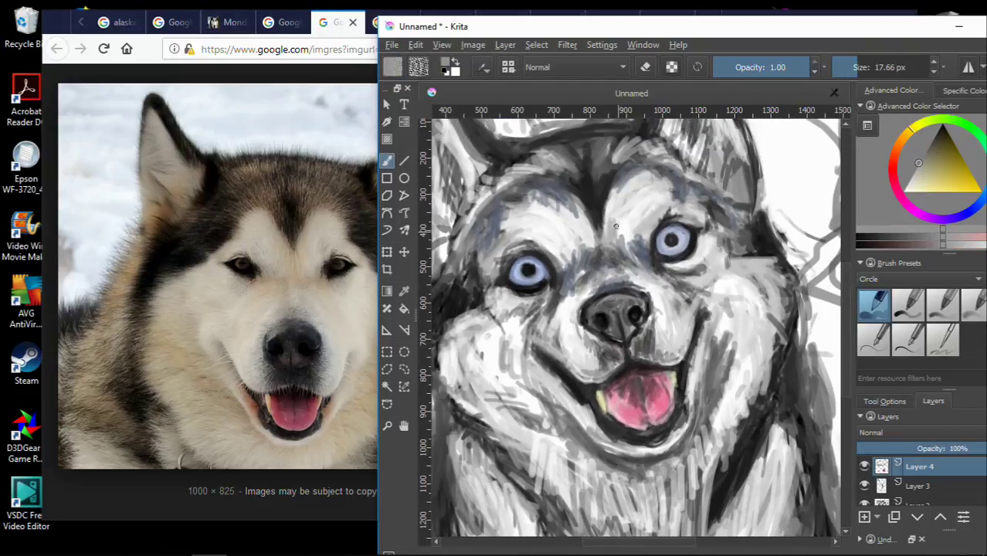
{"action": "left_click_drag", "start_coordinate": [512, 377], "coordinate": [552, 419]}
- Check the full drawing, then switch the browser reference to the husky photo
{"action": "key", "text": "2"}
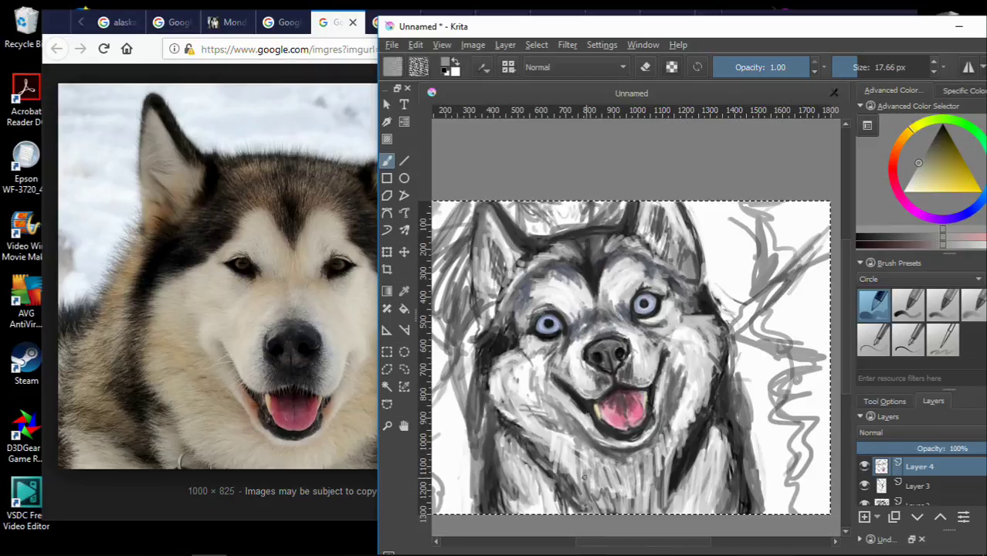
{"action": "scroll", "coordinate": [510, 336], "scroll_direction": "up", "scroll_amount": 3}
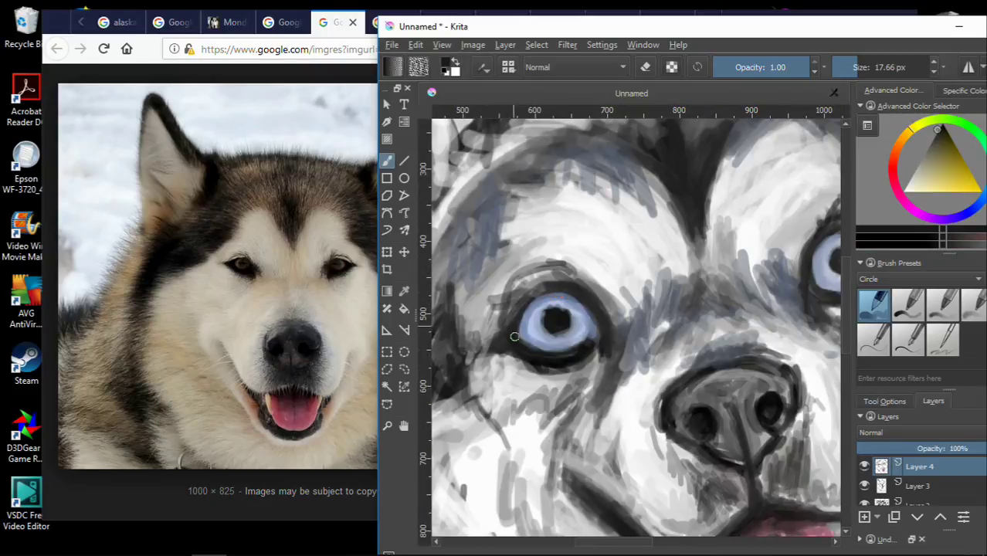
{"action": "key", "text": "2"}
{"action": "scroll", "coordinate": [643, 290], "scroll_direction": "up", "scroll_amount": 3}
{"action": "key", "text": "2"}
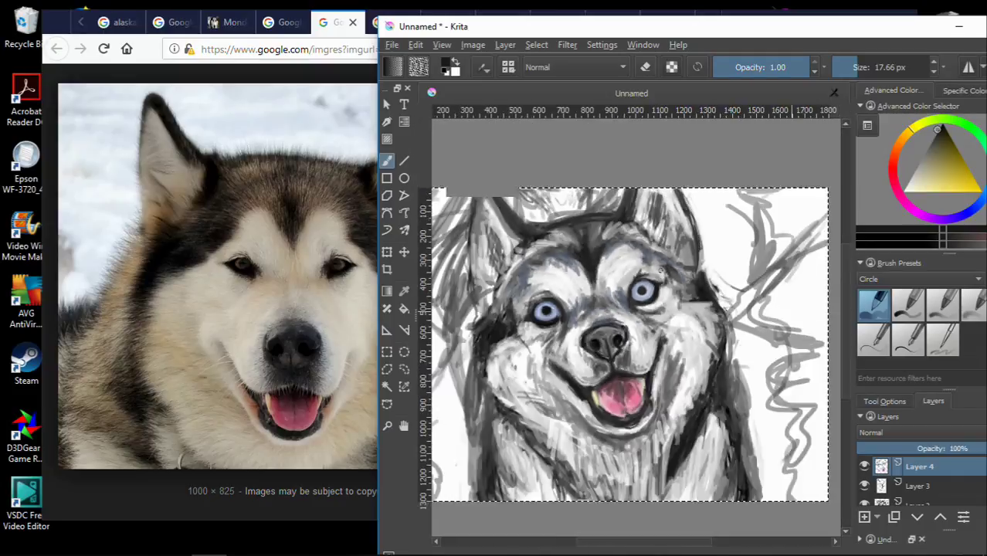
{"action": "scroll", "coordinate": [503, 257], "scroll_direction": "up", "scroll_amount": 2}
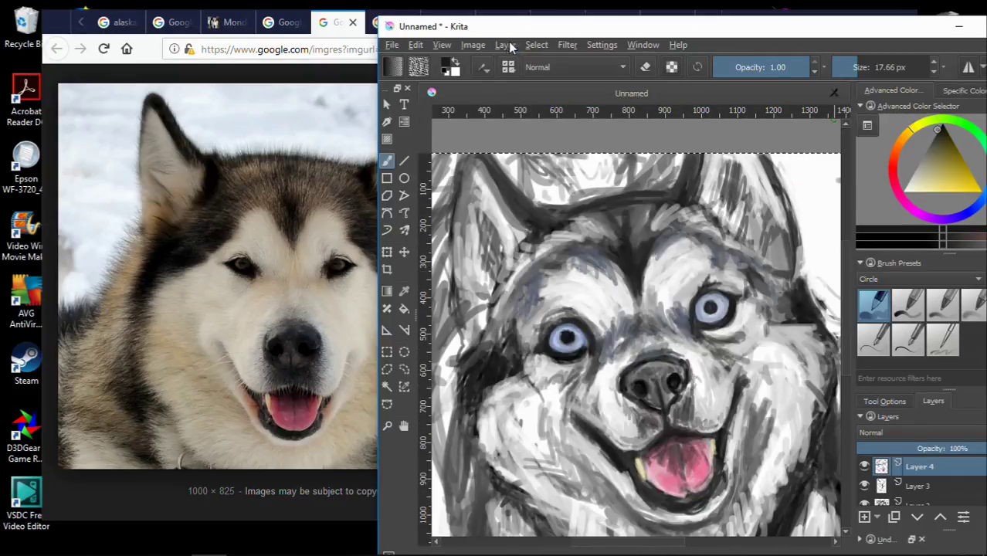
{"action": "key", "text": "alt+Tab"}
{"action": "key", "text": "ctrl+shift+Tab"}
- Choose dark navy in the Advanced Color Selector and paint a short stroke on the head
{"action": "key", "text": "alt+Tab"}
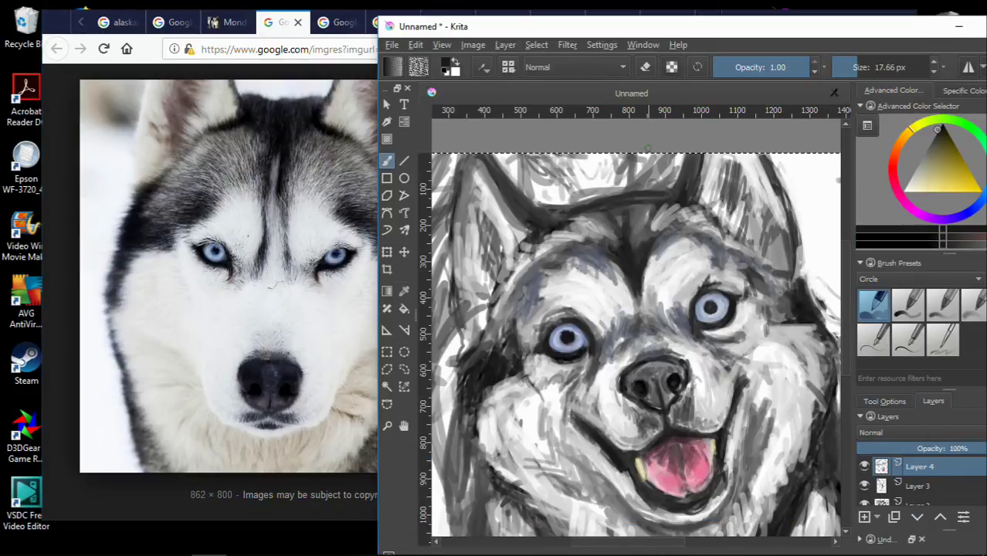
{"action": "left_click", "coordinate": [975, 207]}
{"action": "left_click_drag", "start_coordinate": [939, 129], "coordinate": [948, 143]}
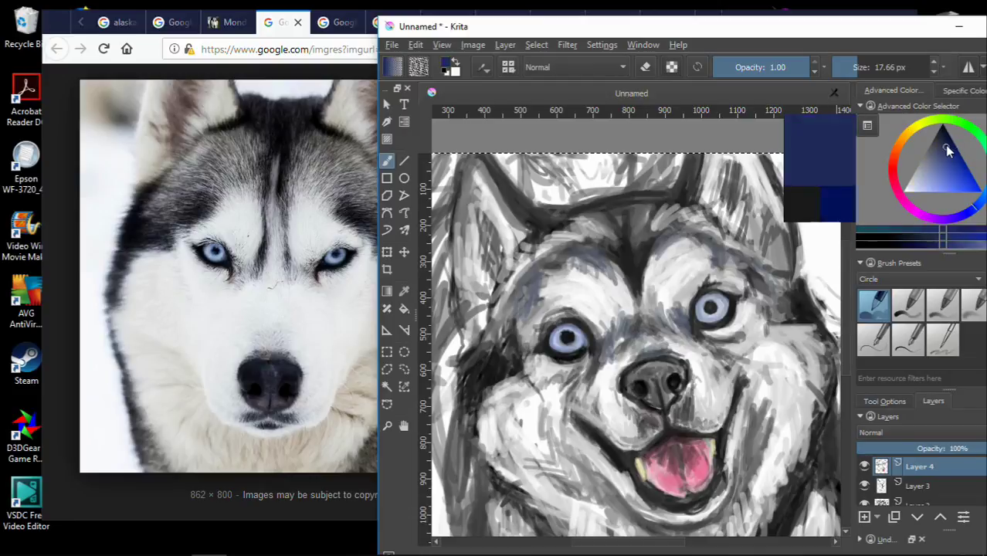
{"action": "left_click_drag", "start_coordinate": [559, 205], "coordinate": [606, 209]}
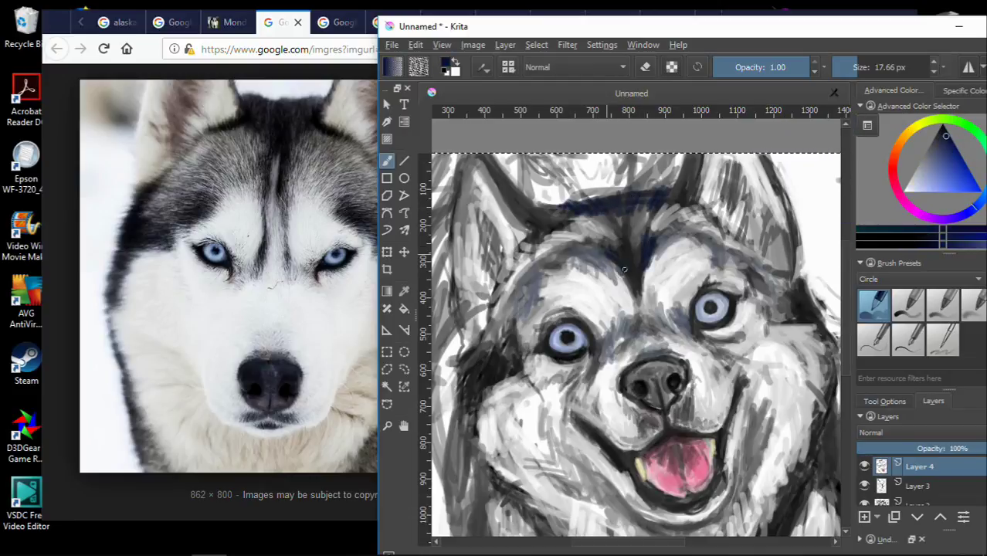
- Switch to near-black navy and paint fur along the head top and down the left cheek
{"action": "left_click_drag", "start_coordinate": [950, 137], "coordinate": [945, 130]}
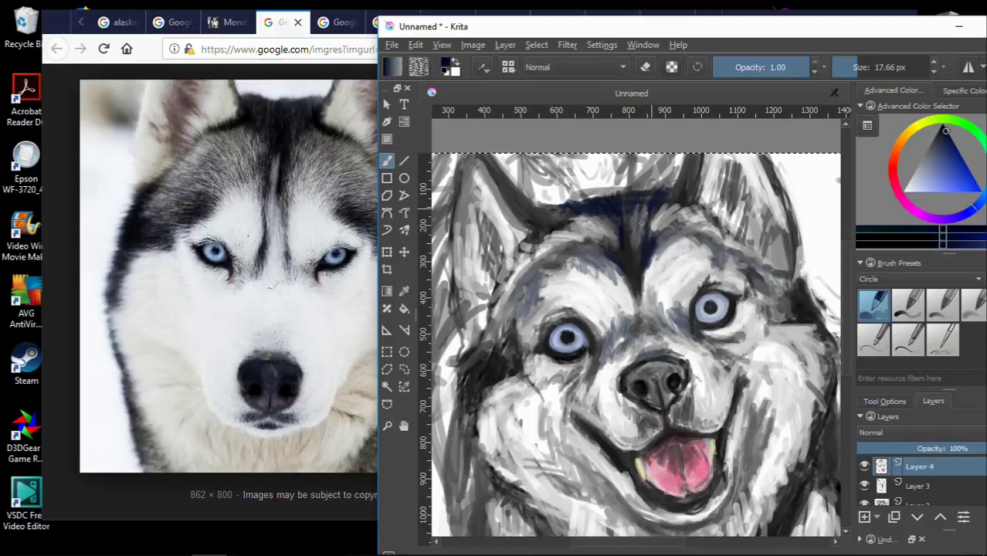
{"action": "left_click", "coordinate": [943, 126]}
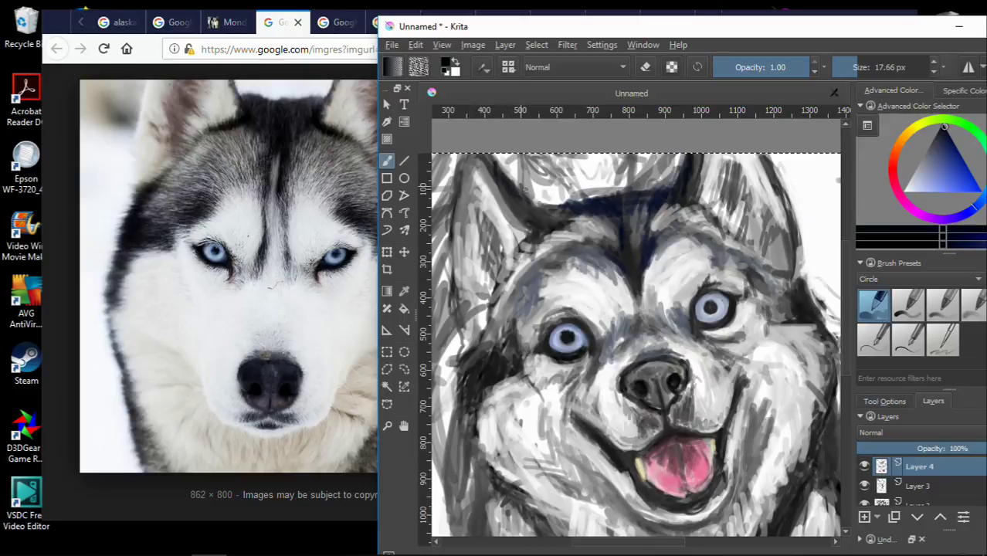
{"action": "left_click_drag", "start_coordinate": [561, 202], "coordinate": [670, 184]}
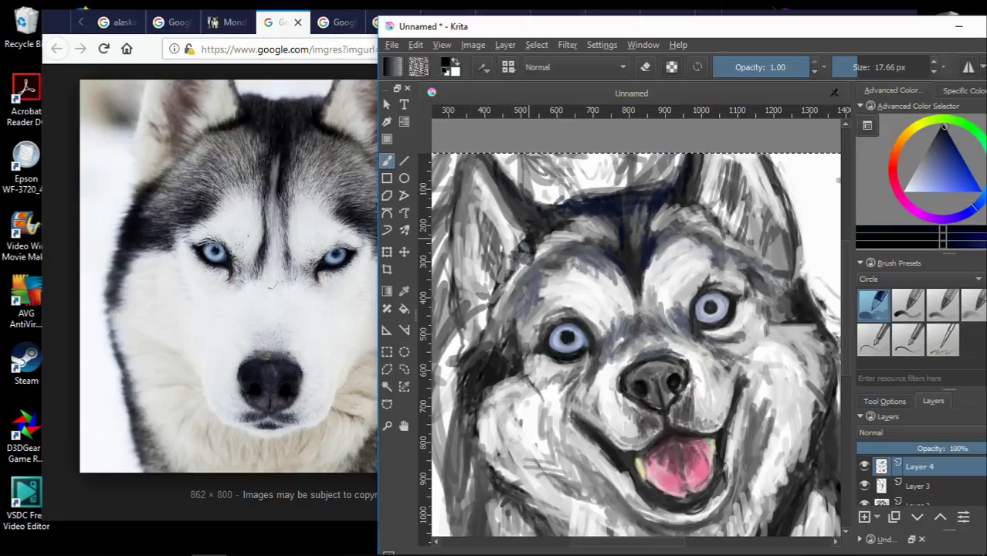
{"action": "left_click_drag", "start_coordinate": [477, 337], "coordinate": [472, 374]}
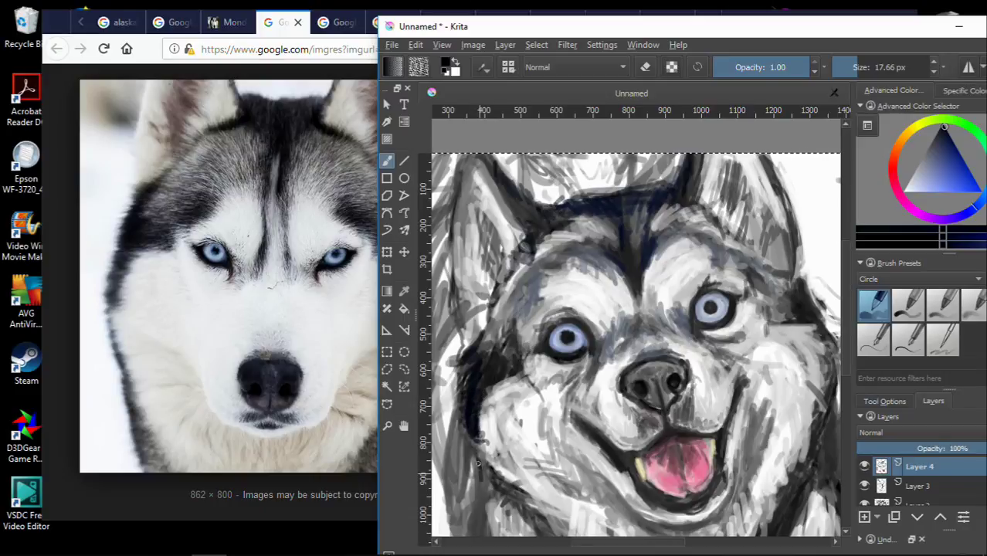
{"action": "left_click_drag", "start_coordinate": [513, 543], "coordinate": [599, 547]}
- Paint dark strokes along the right cheek, lower face and across the forehead
{"action": "left_click_drag", "start_coordinate": [660, 33], "coordinate": [731, 30]}
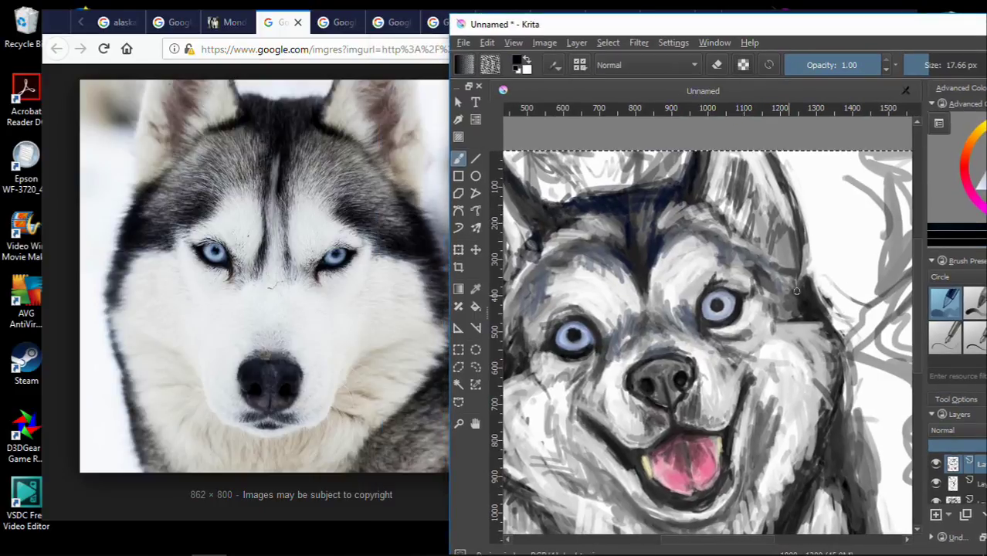
{"action": "mouse_move", "coordinate": [794, 287]}
{"action": "left_mouse_down"}
{"action": "mouse_move", "coordinate": [824, 321]}
{"action": "mouse_move", "coordinate": [840, 375]}
{"action": "left_mouse_up"}
{"action": "left_click_drag", "start_coordinate": [822, 420], "coordinate": [795, 498]}
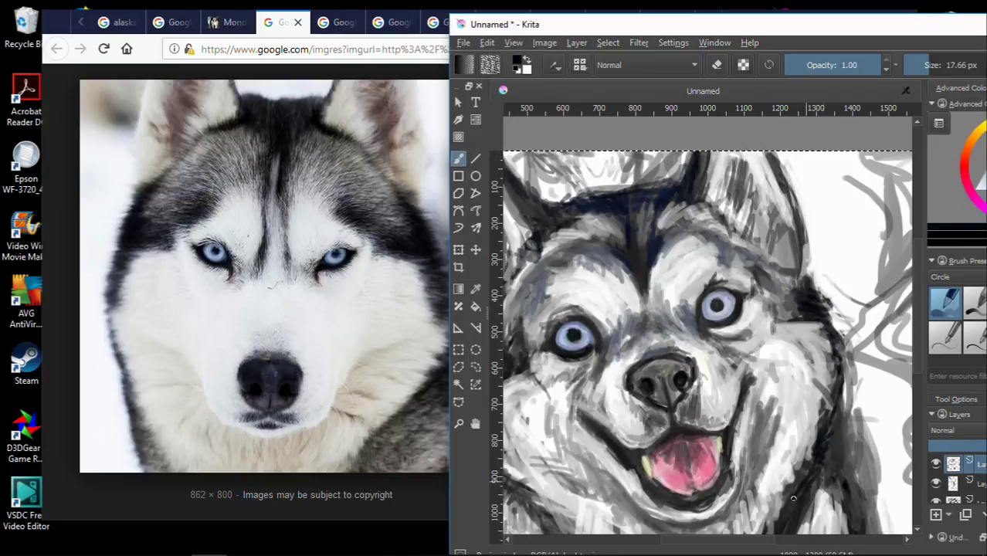
{"action": "scroll", "coordinate": [587, 432], "scroll_direction": "down", "scroll_amount": 3}
{"action": "left_click_drag", "start_coordinate": [544, 406], "coordinate": [618, 498]}
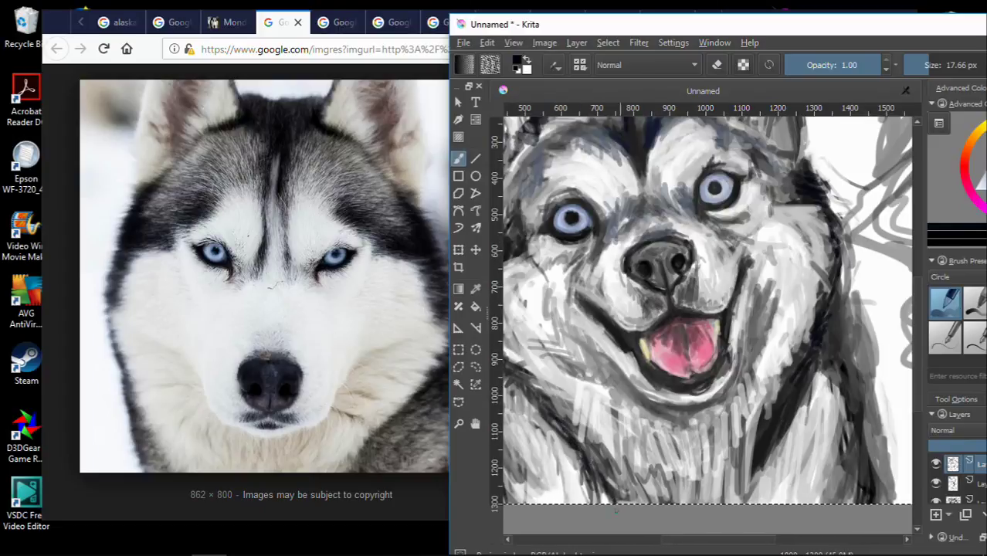
{"action": "scroll", "coordinate": [587, 463], "scroll_direction": "down", "scroll_amount": 2}
{"action": "scroll", "coordinate": [588, 214], "scroll_direction": "up", "scroll_amount": 3}
{"action": "left_click_drag", "start_coordinate": [589, 215], "coordinate": [745, 189]}
{"action": "scroll", "coordinate": [745, 189], "scroll_direction": "down", "scroll_amount": 2}
{"action": "scroll", "coordinate": [745, 189], "scroll_direction": "down", "scroll_amount": 1}
{"action": "scroll", "coordinate": [596, 179], "scroll_direction": "up", "scroll_amount": 2}
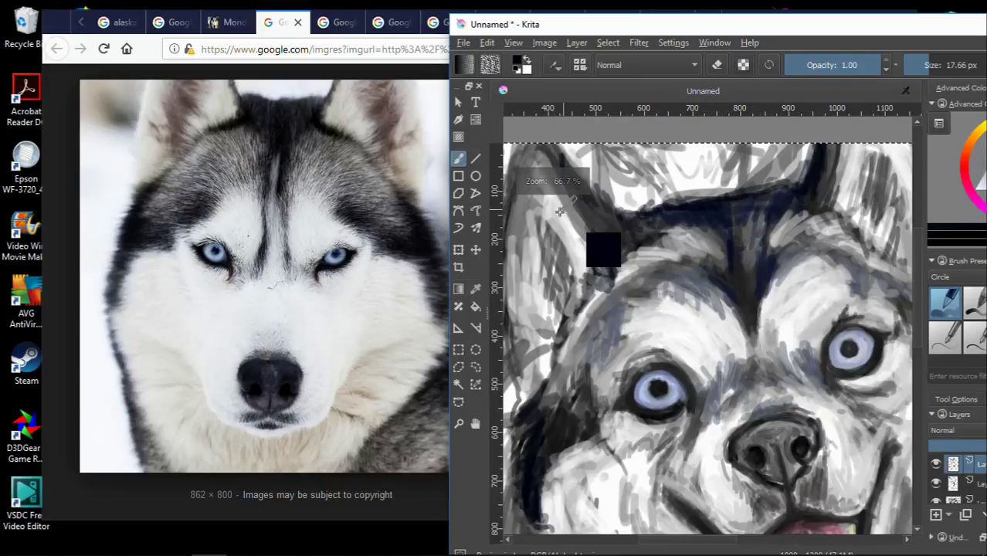
- Add light strokes to the left ear and left edge, then sample dark navy
{"action": "mouse_move", "coordinate": [607, 238]}
{"action": "left_mouse_down"}
{"action": "mouse_move", "coordinate": [560, 182]}
{"action": "mouse_move", "coordinate": [563, 208]}
{"action": "mouse_move", "coordinate": [572, 181]}
{"action": "mouse_move", "coordinate": [528, 270]}
{"action": "left_mouse_up"}
{"action": "scroll", "coordinate": [556, 193], "scroll_direction": "down", "scroll_amount": 1}
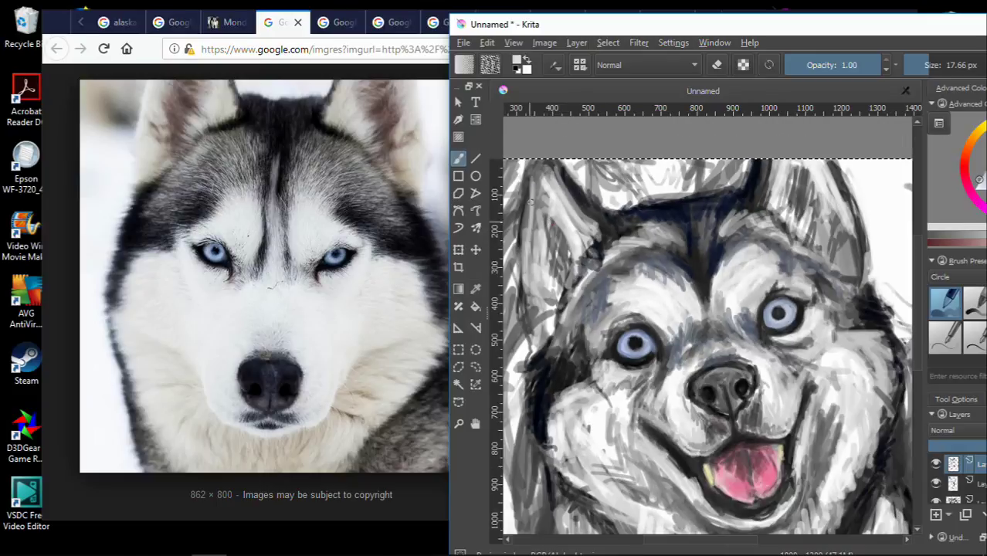
{"action": "left_click_drag", "start_coordinate": [525, 185], "coordinate": [535, 352]}
{"action": "left_click", "coordinate": [640, 232], "text": "ctrl"}
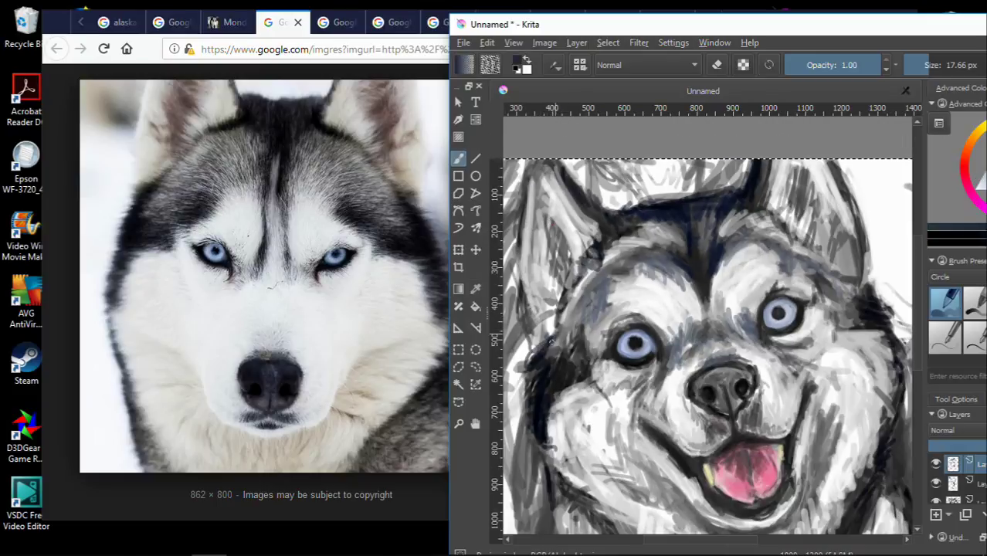
{"action": "left_click_drag", "start_coordinate": [787, 24], "coordinate": [745, 24]}
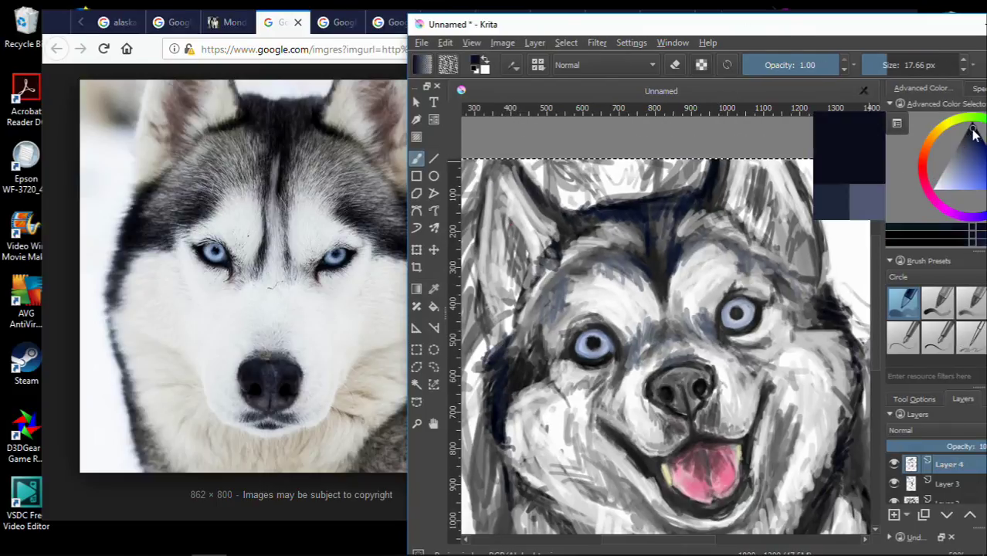
- Darken the lower-left cheek and the area around the left eye
{"action": "left_click_drag", "start_coordinate": [500, 450], "coordinate": [521, 494]}
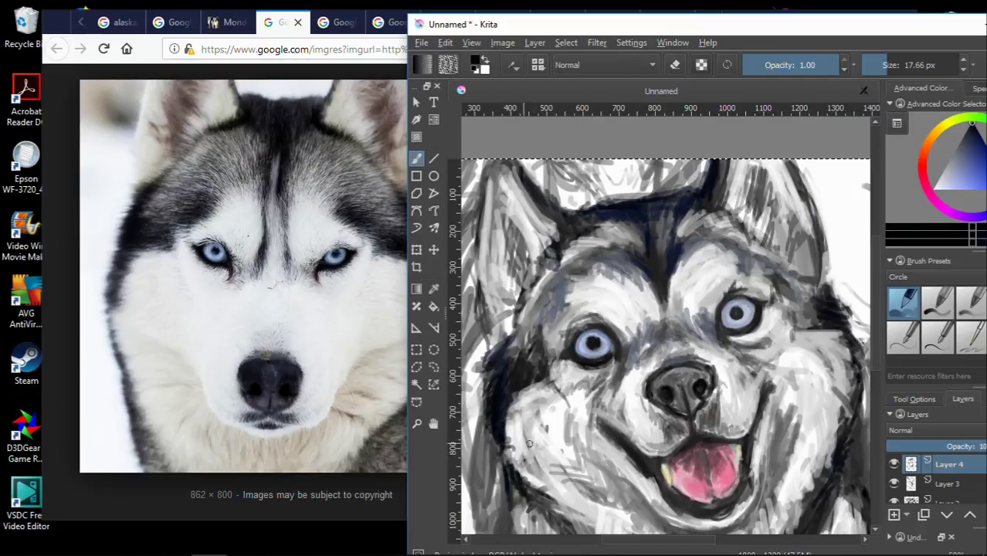
{"action": "key", "text": "minus"}
{"action": "scroll", "coordinate": [558, 356], "scroll_direction": "up", "scroll_amount": 1}
{"action": "scroll", "coordinate": [558, 356], "scroll_direction": "up", "scroll_amount": 1}
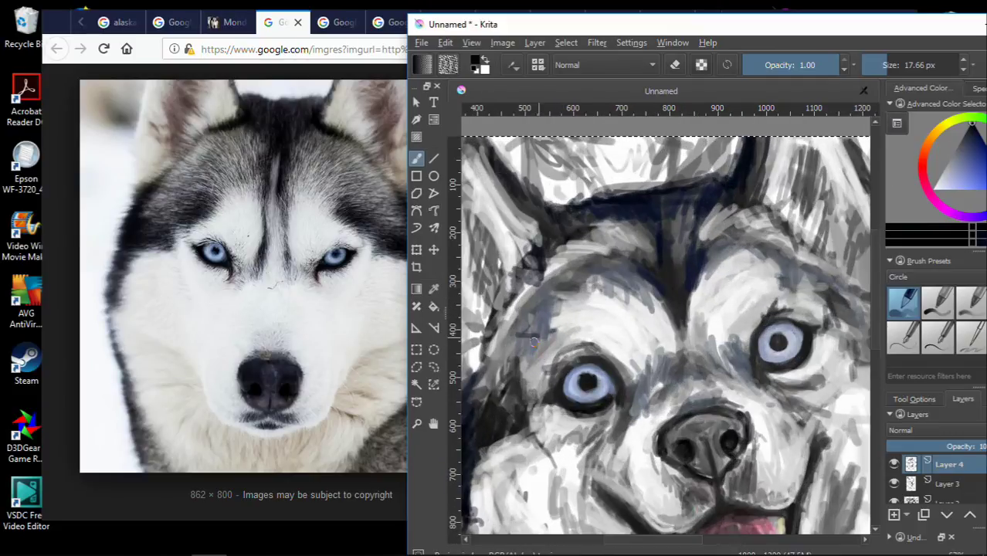
{"action": "mouse_move", "coordinate": [547, 322]}
{"action": "left_mouse_down"}
{"action": "mouse_move", "coordinate": [525, 320]}
{"action": "mouse_move", "coordinate": [536, 356]}
{"action": "mouse_move", "coordinate": [517, 370]}
{"action": "mouse_move", "coordinate": [521, 416]}
{"action": "left_mouse_up"}
{"action": "scroll", "coordinate": [521, 416], "scroll_direction": "down", "scroll_amount": 2}
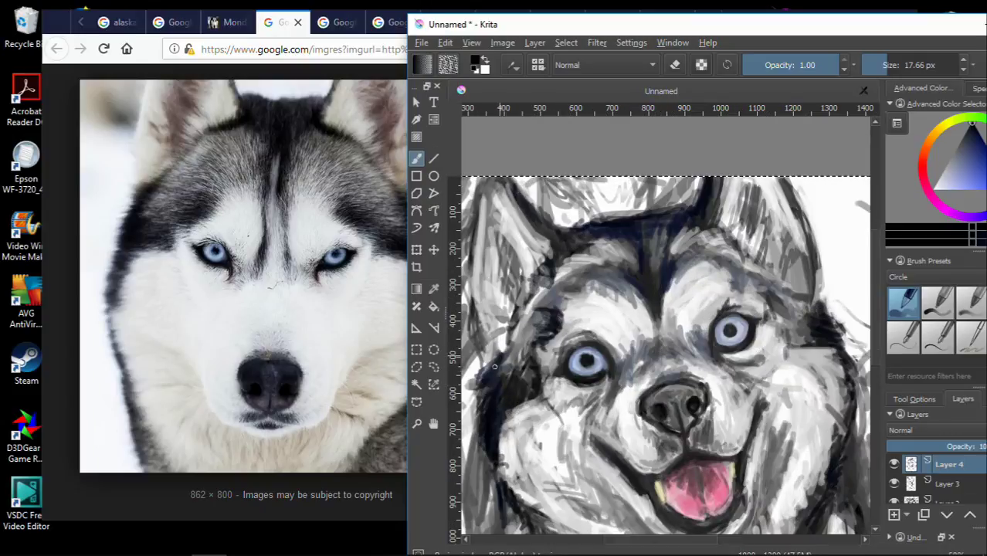
{"action": "scroll", "coordinate": [485, 380], "scroll_direction": "down", "scroll_amount": 2}
- Add dark forehead strokes, pick near-white, and switch the reference to another malamute photo
{"action": "key", "text": "2"}
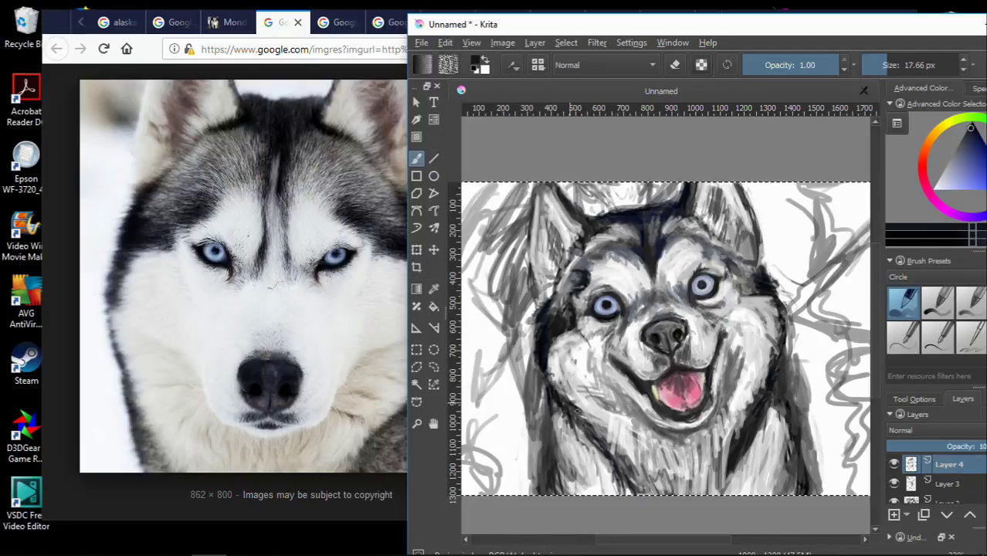
{"action": "scroll", "coordinate": [631, 232], "scroll_direction": "up", "scroll_amount": 1}
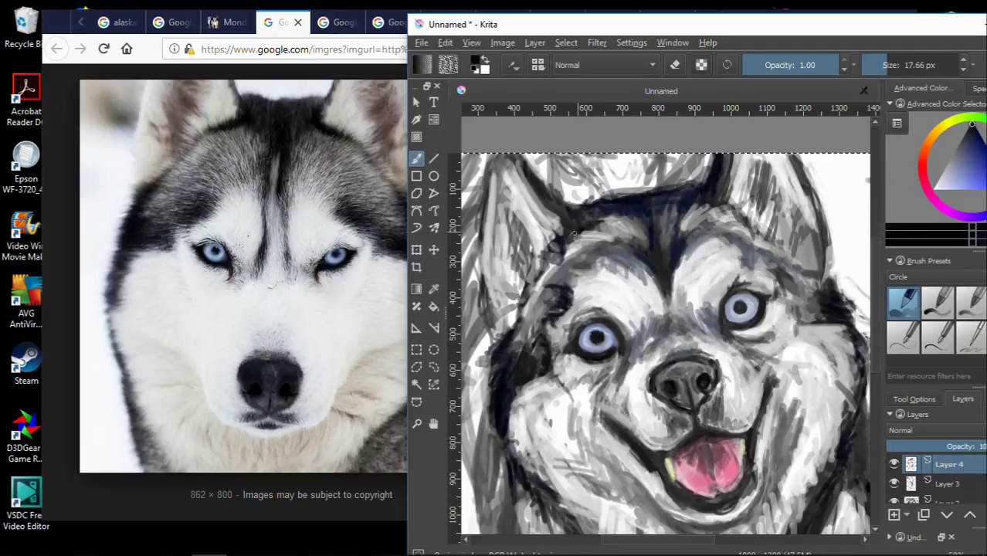
{"action": "mouse_move", "coordinate": [575, 237]}
{"action": "left_mouse_down"}
{"action": "mouse_move", "coordinate": [604, 208]}
{"action": "mouse_move", "coordinate": [658, 217]}
{"action": "mouse_move", "coordinate": [677, 205]}
{"action": "left_mouse_up"}
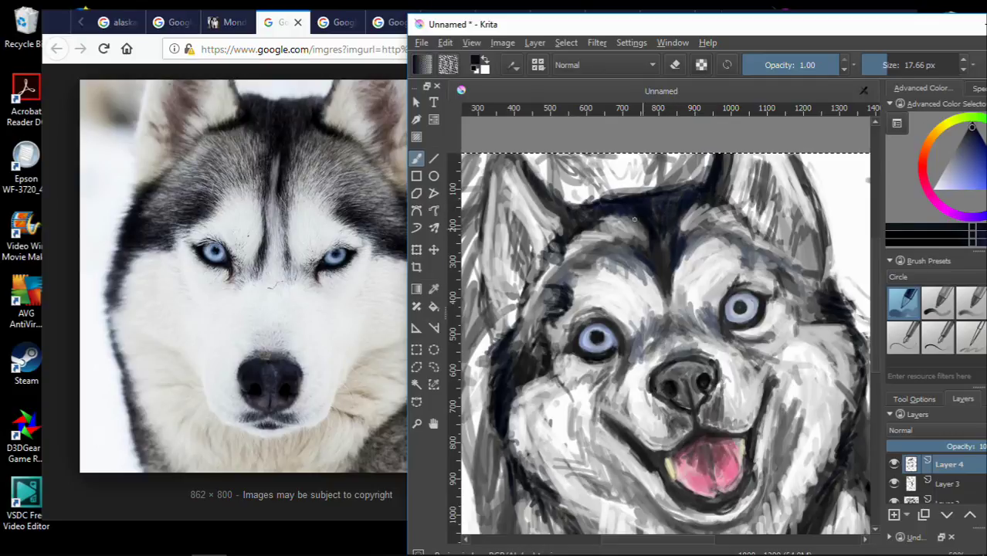
{"action": "scroll", "coordinate": [652, 278], "scroll_direction": "up", "scroll_amount": 3}
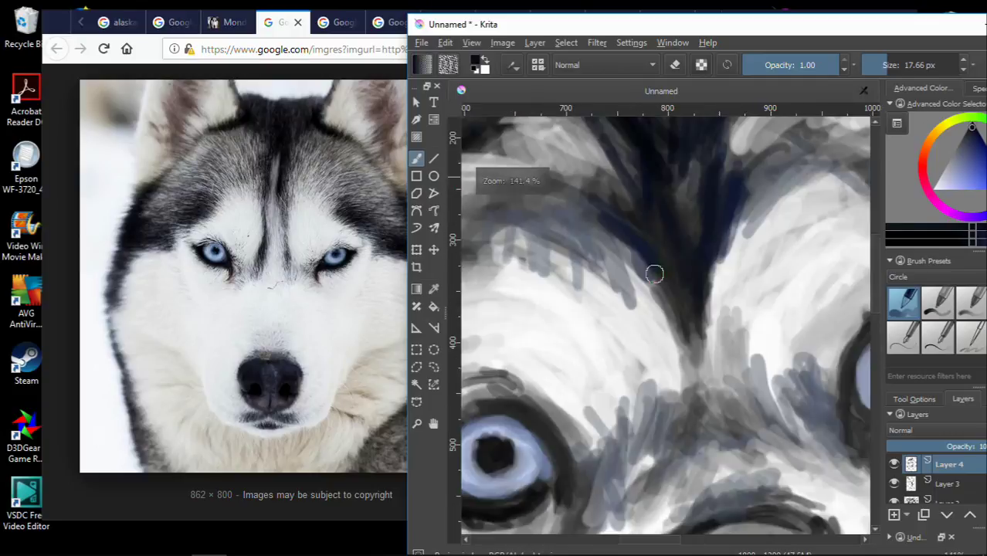
{"action": "scroll", "coordinate": [652, 278], "scroll_direction": "down", "scroll_amount": 3}
{"action": "left_click_drag", "start_coordinate": [675, 314], "coordinate": [623, 311]}
{"action": "scroll", "coordinate": [622, 311], "scroll_direction": "down", "scroll_amount": 2}
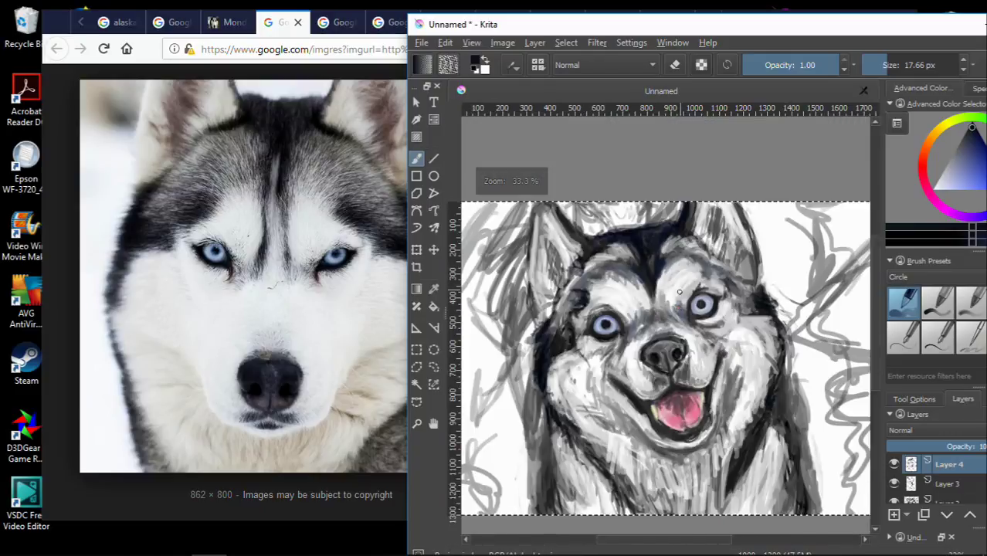
{"action": "scroll", "coordinate": [622, 311], "scroll_direction": "up", "scroll_amount": 2}
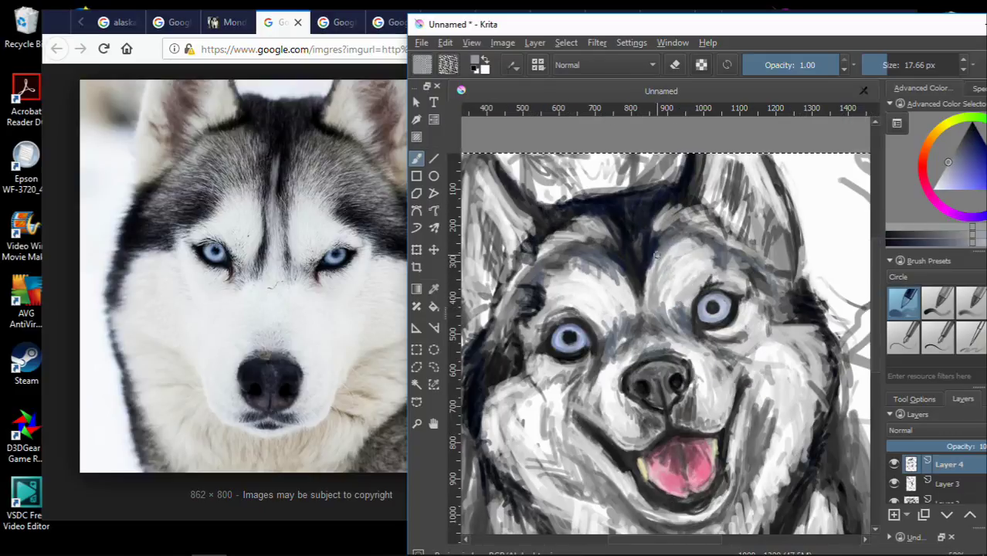
{"action": "left_click", "coordinate": [611, 245], "text": "ctrl"}
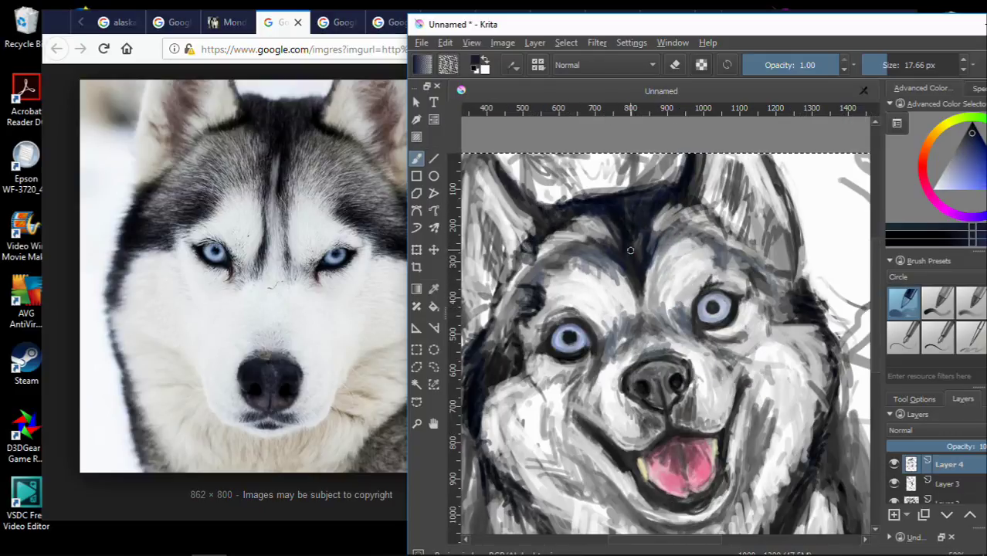
{"action": "left_click", "coordinate": [338, 22]}
- Check the malamute reference, sample greys from the face, and paint dark strokes between the eyes
{"action": "left_click", "coordinate": [683, 229]}
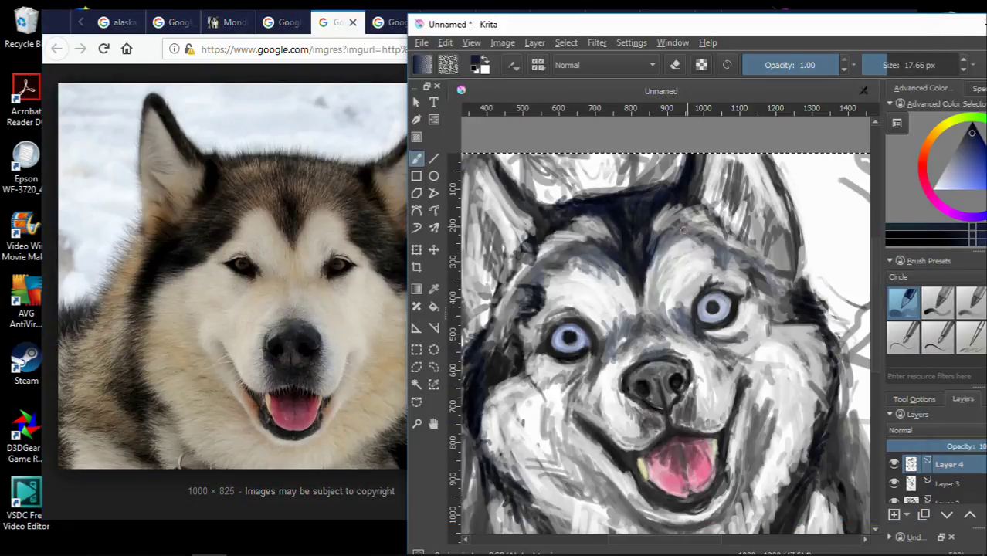
{"action": "left_click", "coordinate": [619, 286], "text": "ctrl"}
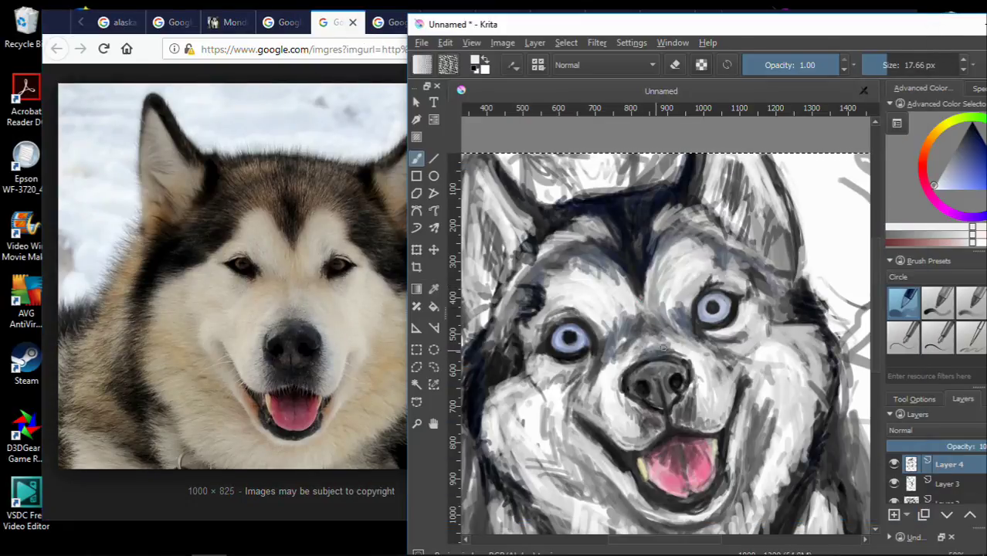
{"action": "scroll", "coordinate": [662, 348], "scroll_direction": "up", "scroll_amount": 1}
{"action": "scroll", "coordinate": [663, 348], "scroll_direction": "up", "scroll_amount": 1}
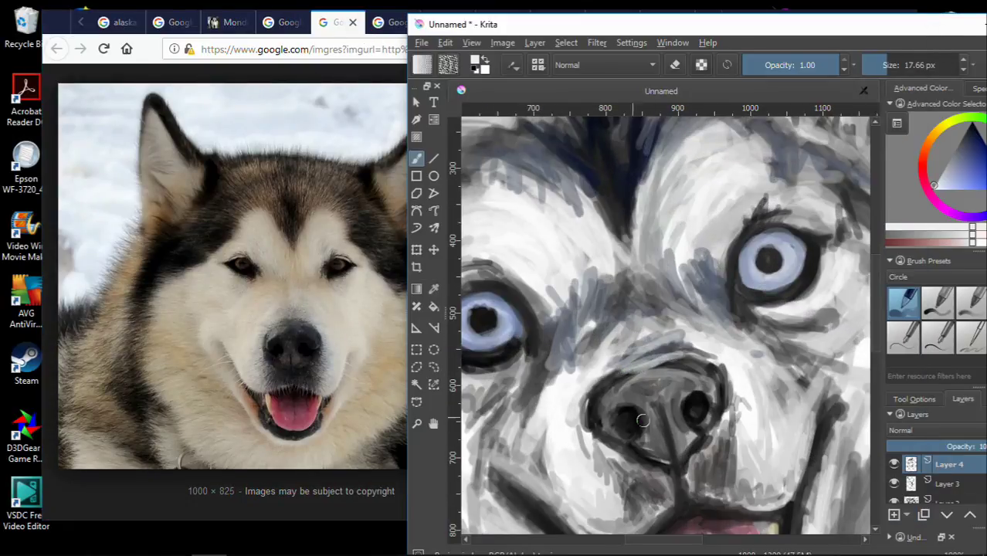
{"action": "left_click", "coordinate": [652, 382], "text": "ctrl"}
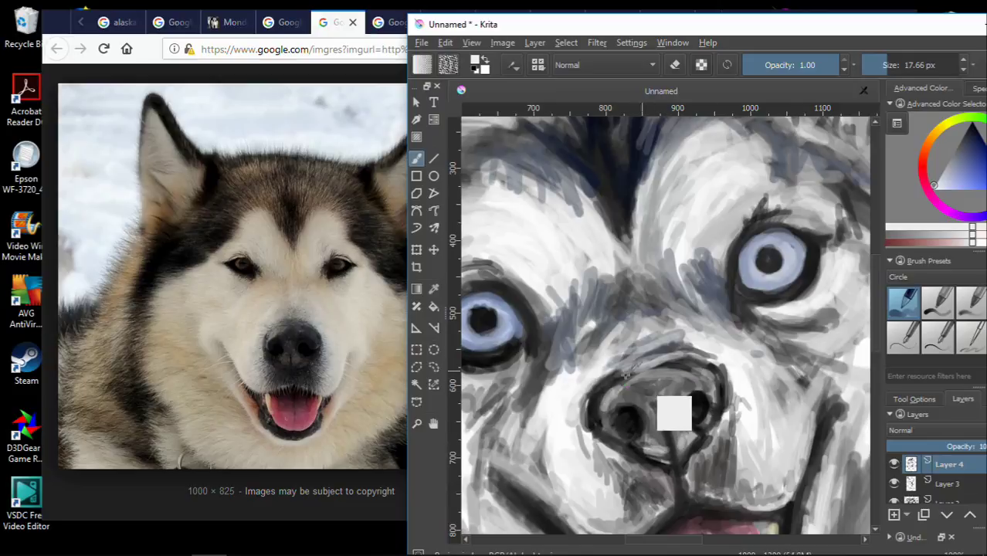
{"action": "scroll", "coordinate": [645, 363], "scroll_direction": "down", "scroll_amount": 2}
{"action": "left_click", "coordinate": [686, 262], "text": "ctrl"}
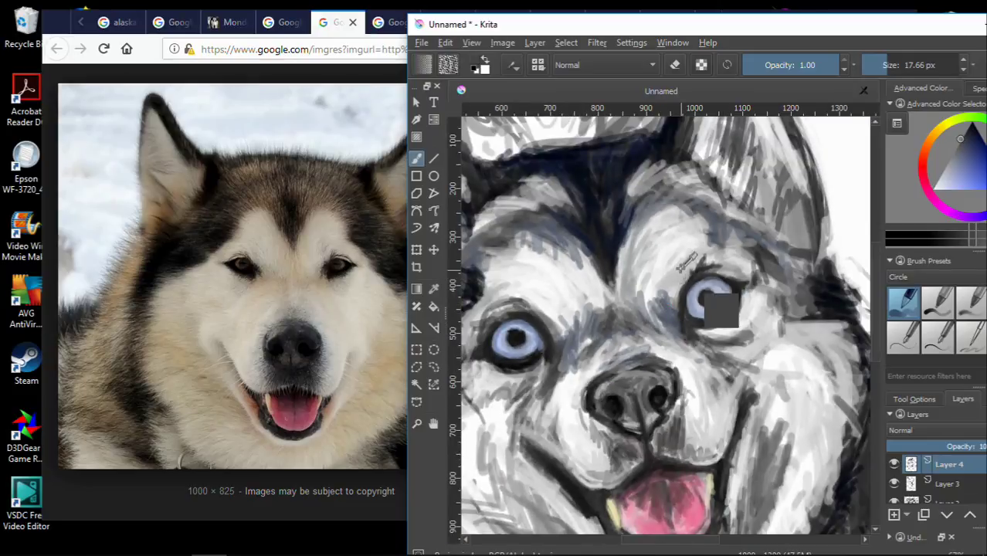
{"action": "scroll", "coordinate": [686, 267], "scroll_direction": "up", "scroll_amount": 4}
{"action": "scroll", "coordinate": [681, 326], "scroll_direction": "down", "scroll_amount": 2}
{"action": "scroll", "coordinate": [529, 325], "scroll_direction": "up", "scroll_amount": 1}
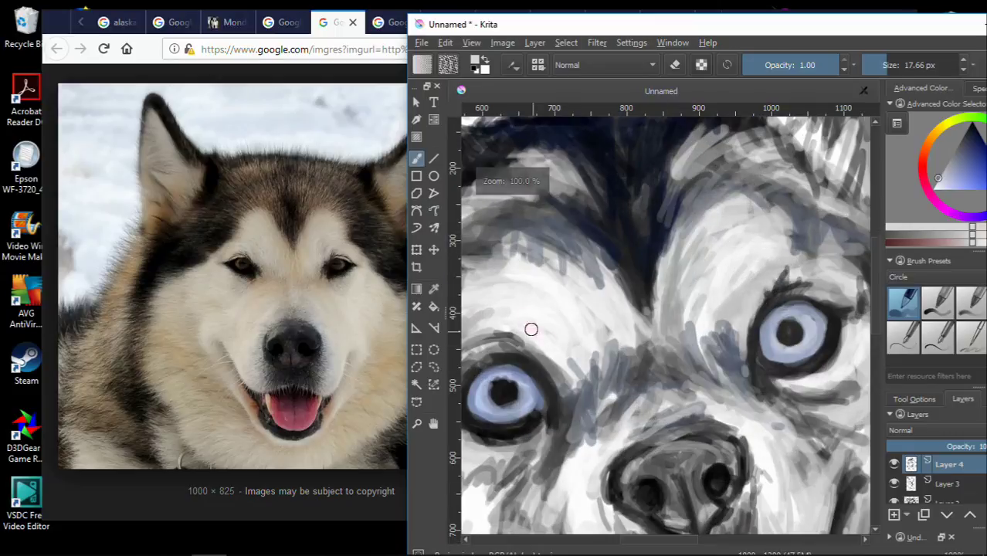
{"action": "left_click", "coordinate": [622, 297], "text": "ctrl"}
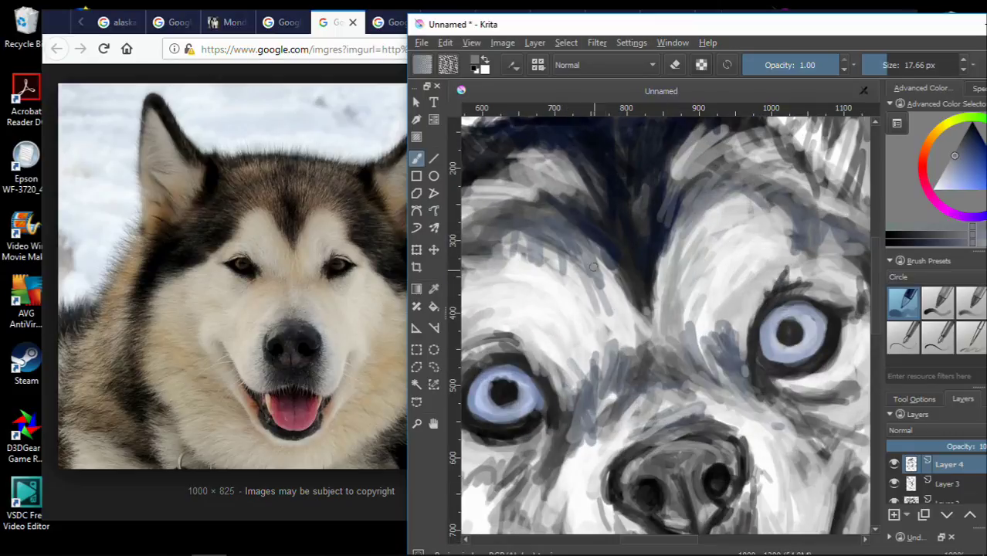
{"action": "mouse_move", "coordinate": [602, 266]}
{"action": "left_mouse_down"}
{"action": "mouse_move", "coordinate": [664, 332]}
{"action": "mouse_move", "coordinate": [655, 344]}
{"action": "left_mouse_up"}
- Hatch light grey fur over the left cheek, chin and up the right cheek
{"action": "scroll", "coordinate": [654, 345], "scroll_direction": "down", "scroll_amount": 3}
{"action": "scroll", "coordinate": [703, 368], "scroll_direction": "up", "scroll_amount": 2}
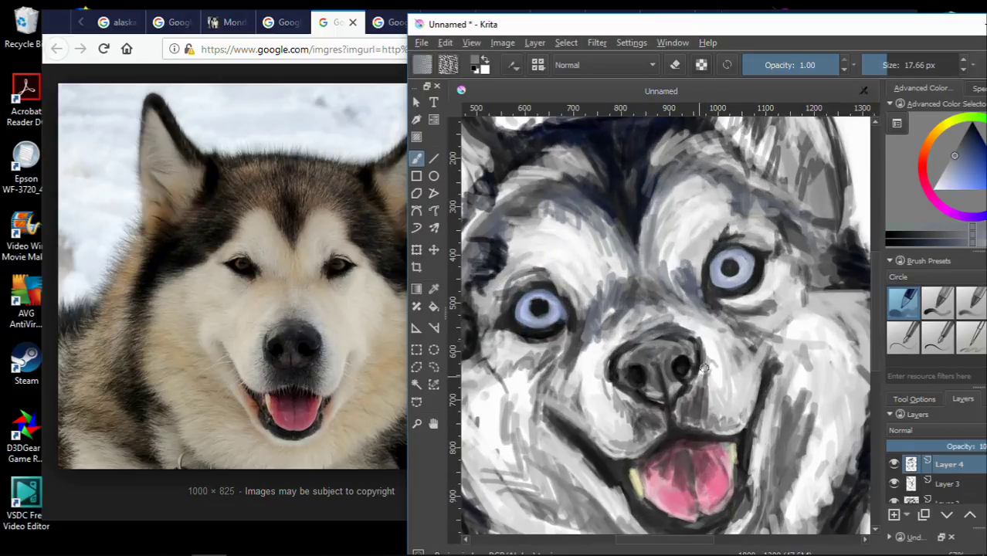
{"action": "scroll", "coordinate": [695, 348], "scroll_direction": "up", "scroll_amount": 1}
{"action": "scroll", "coordinate": [694, 348], "scroll_direction": "down", "scroll_amount": 2}
{"action": "left_click", "coordinate": [579, 417], "text": "ctrl"}
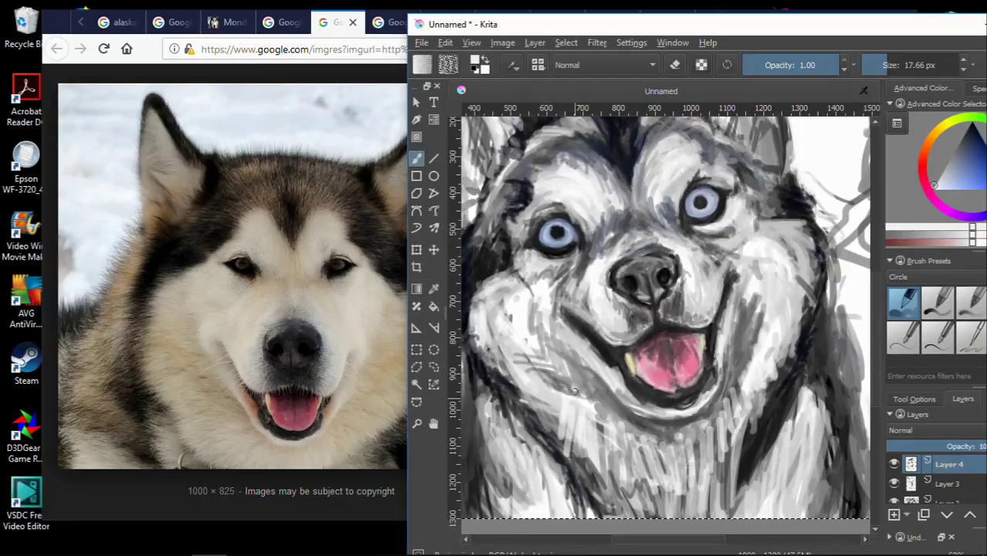
{"action": "mouse_move", "coordinate": [525, 349]}
{"action": "left_mouse_down"}
{"action": "mouse_move", "coordinate": [478, 363]}
{"action": "mouse_move", "coordinate": [494, 390]}
{"action": "mouse_move", "coordinate": [552, 413]}
{"action": "mouse_move", "coordinate": [583, 456]}
{"action": "left_mouse_up"}
{"action": "mouse_move", "coordinate": [734, 392]}
{"action": "left_mouse_down"}
{"action": "mouse_move", "coordinate": [776, 316]}
{"action": "mouse_move", "coordinate": [778, 262]}
{"action": "left_mouse_up"}
{"action": "left_click_drag", "start_coordinate": [787, 301], "coordinate": [791, 241]}
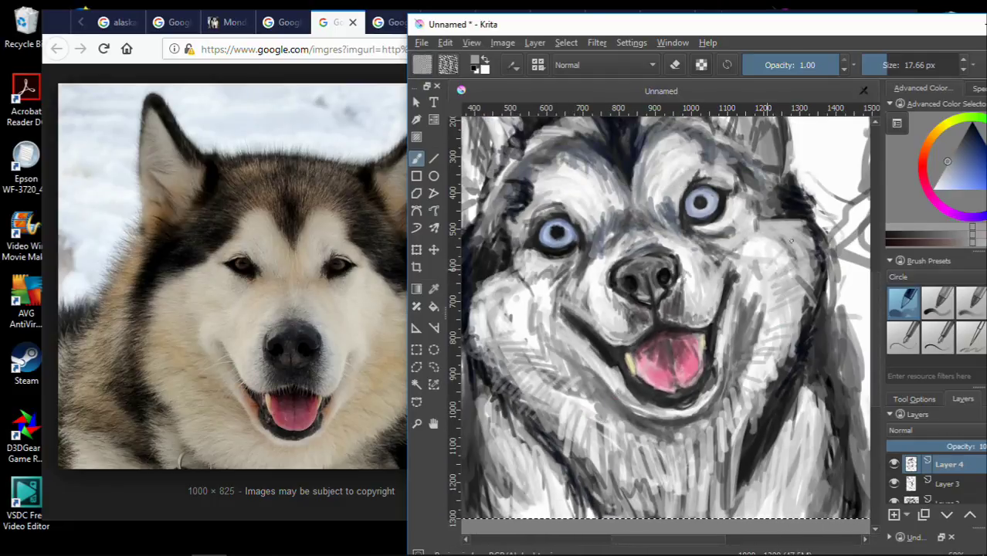
- Sample a darker grey and darken the fur on the lower-left cheek and chin
{"action": "left_click_drag", "start_coordinate": [638, 489], "coordinate": [696, 489]}
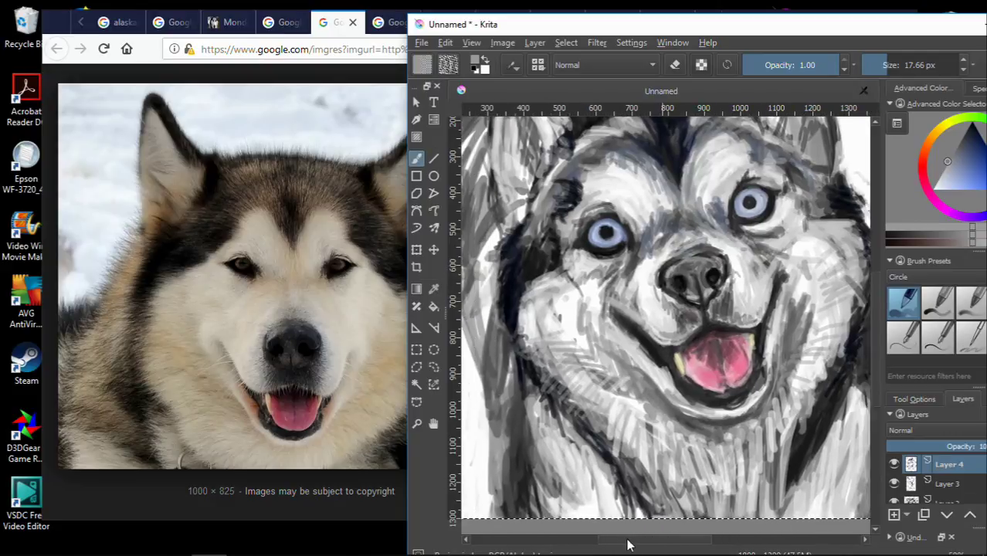
{"action": "left_click", "coordinate": [599, 407], "text": "ctrl"}
{"action": "mouse_move", "coordinate": [535, 352]}
{"action": "left_mouse_down"}
{"action": "mouse_move", "coordinate": [591, 433]}
{"action": "mouse_move", "coordinate": [541, 417]}
{"action": "mouse_move", "coordinate": [552, 471]}
{"action": "mouse_move", "coordinate": [519, 467]}
{"action": "left_mouse_up"}
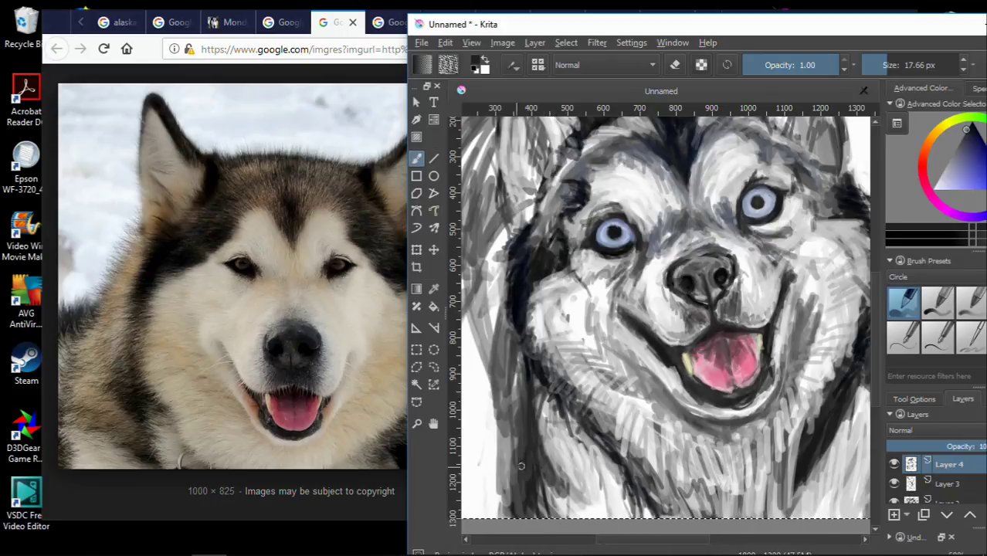
{"action": "left_click_drag", "start_coordinate": [617, 539], "coordinate": [695, 545]}
- Sample a light grey and paint light strokes up the right cheek
{"action": "left_click", "coordinate": [784, 354], "text": "ctrl"}
{"action": "left_click_drag", "start_coordinate": [781, 375], "coordinate": [742, 384]}
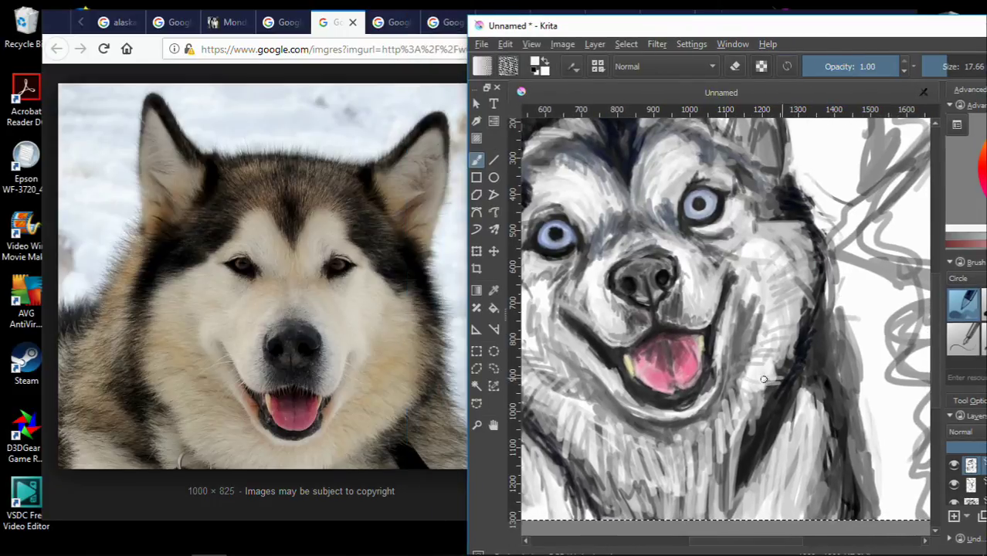
{"action": "left_click_drag", "start_coordinate": [795, 349], "coordinate": [771, 374]}
{"action": "left_click_drag", "start_coordinate": [807, 316], "coordinate": [777, 340]}
{"action": "mouse_move", "coordinate": [823, 278]}
{"action": "left_mouse_down"}
{"action": "mouse_move", "coordinate": [815, 256]}
{"action": "mouse_move", "coordinate": [826, 298]}
{"action": "mouse_move", "coordinate": [817, 313]}
{"action": "mouse_move", "coordinate": [820, 370]}
{"action": "left_mouse_up"}
{"action": "left_click", "coordinate": [821, 257], "text": "ctrl"}
- Add light strokes along the right fur edge, then zoom in on the mouth
{"action": "left_click", "coordinate": [828, 336], "text": "ctrl"}
{"action": "left_click_drag", "start_coordinate": [834, 362], "coordinate": [810, 419]}
{"action": "left_click_drag", "start_coordinate": [846, 366], "coordinate": [840, 392]}
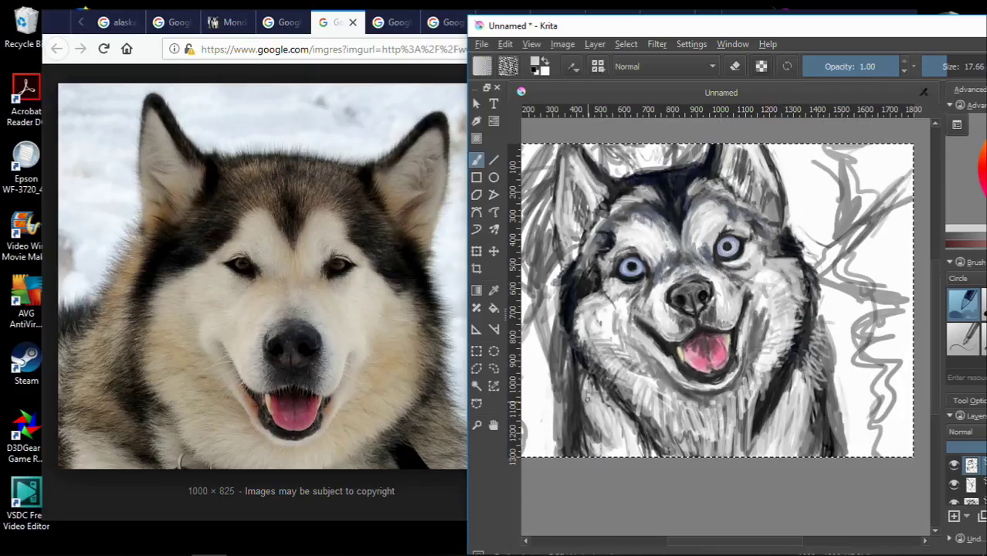
{"action": "key", "text": "plus"}
{"action": "key", "text": "minus"}
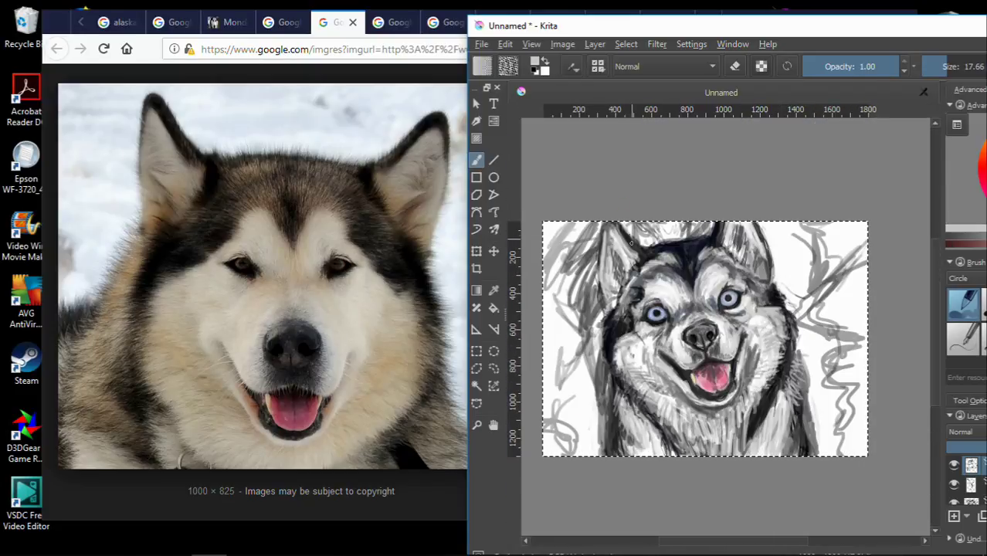
{"action": "key", "text": "plus"}
{"action": "key", "text": "minus"}
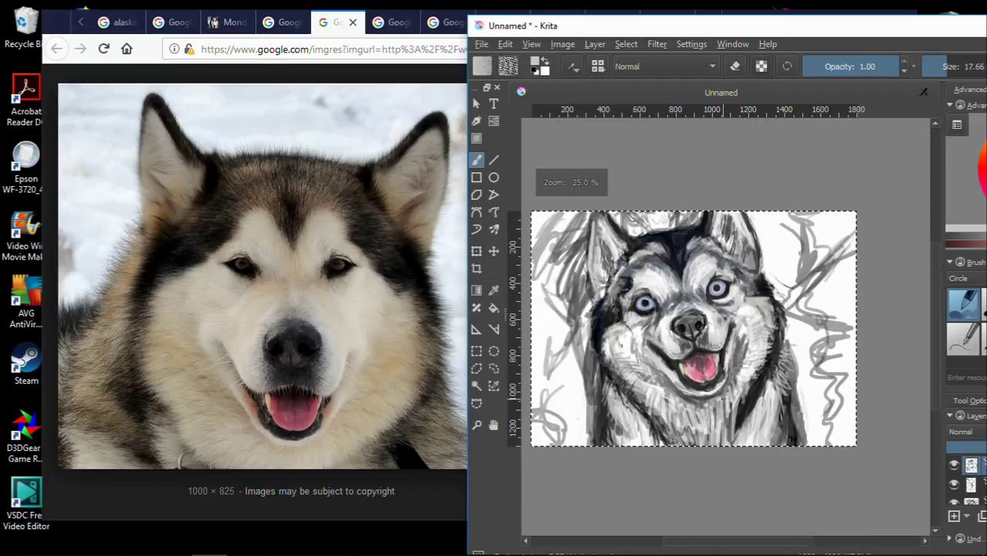
{"action": "key", "text": "plus"}
{"action": "key", "text": "plus"}
- Paint grey strokes below and beside the mouth and light fur right of the nose
{"action": "mouse_move", "coordinate": [623, 368]}
{"action": "left_mouse_down"}
{"action": "mouse_move", "coordinate": [641, 380]}
{"action": "mouse_move", "coordinate": [595, 325]}
{"action": "left_mouse_up"}
{"action": "left_click", "coordinate": [610, 340], "text": "ctrl"}
{"action": "left_click_drag", "start_coordinate": [629, 367], "coordinate": [617, 350]}
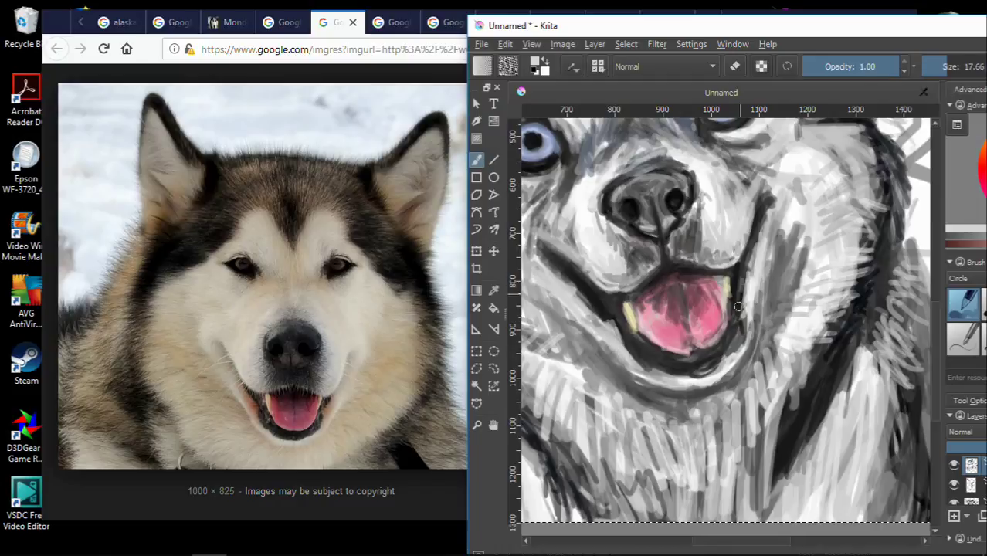
{"action": "left_click_drag", "start_coordinate": [763, 317], "coordinate": [785, 165]}
- Reframe the face and paint a dark stroke down its left side
{"action": "key", "text": "minus"}
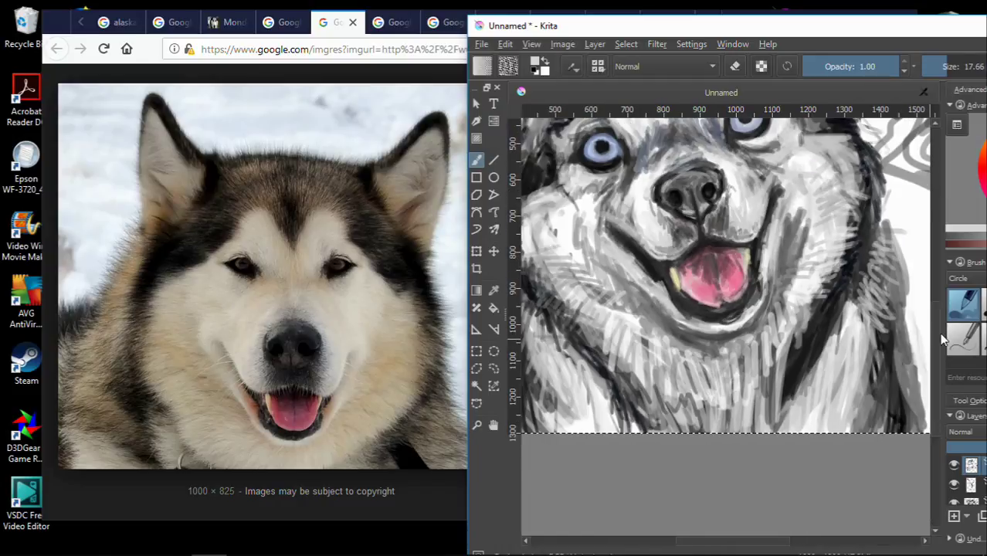
{"action": "scroll", "coordinate": [695, 232], "scroll_direction": "up", "scroll_amount": 2}
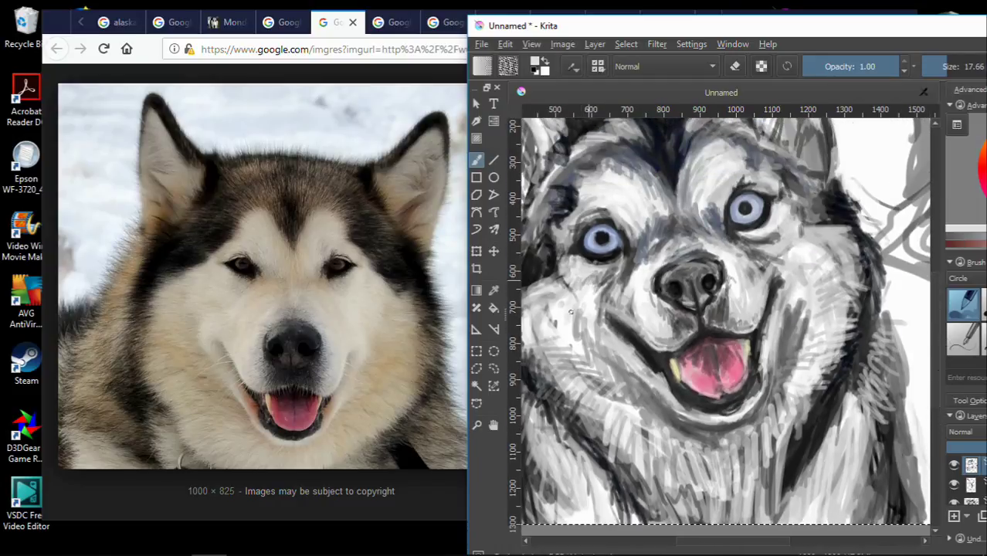
{"action": "key", "text": "minus"}
{"action": "key", "text": "minus"}
{"action": "key", "text": "plus"}
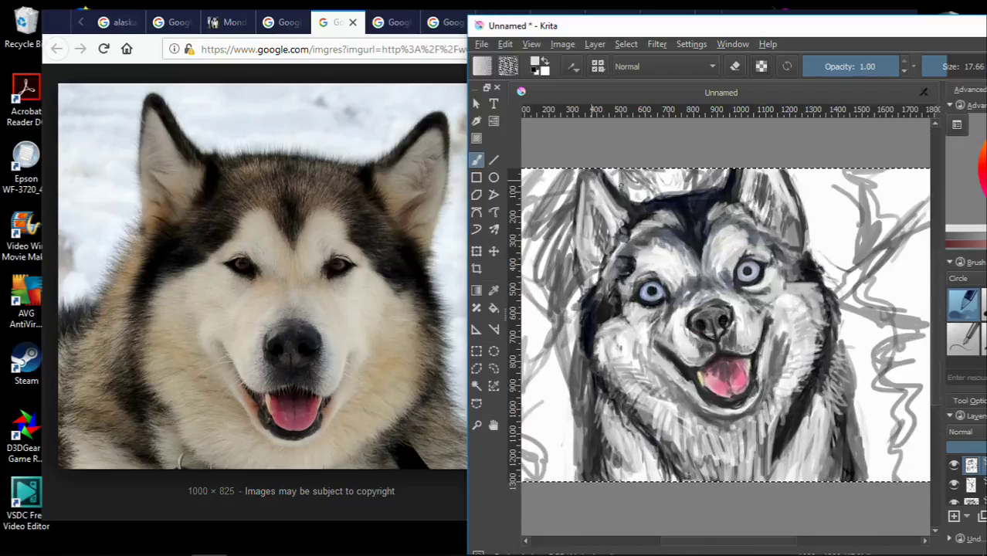
{"action": "key", "text": "minus"}
{"action": "key", "text": "plus"}
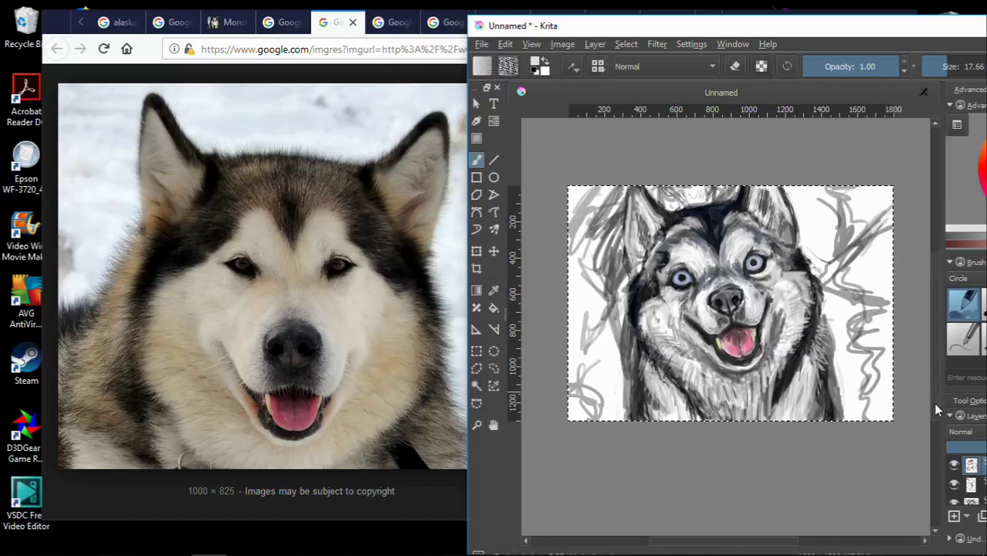
{"action": "key", "text": "plus"}
{"action": "left_click_drag", "start_coordinate": [593, 274], "coordinate": [566, 331]}
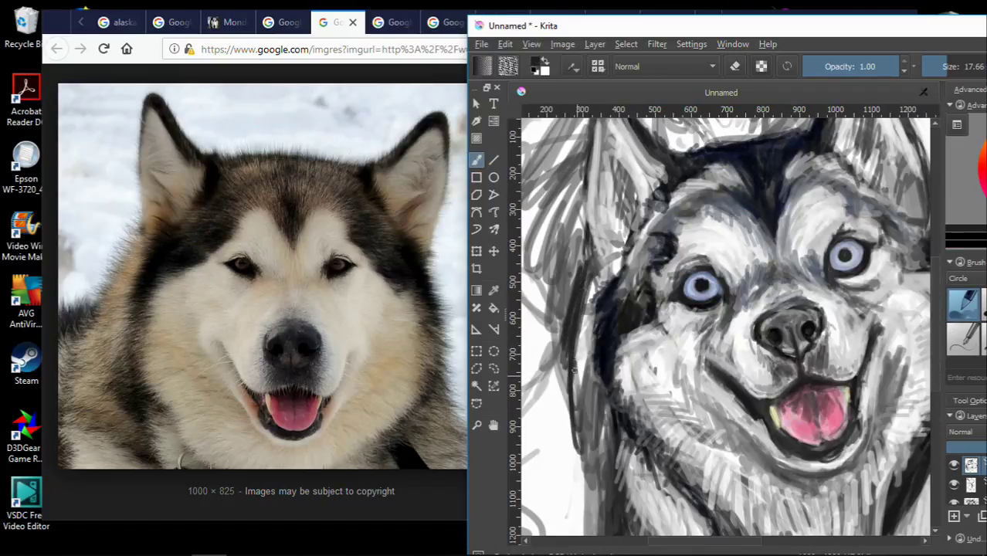
- Hatch dark strokes along the left cheek edge
{"action": "key", "text": "minus"}
{"action": "key", "text": "minus"}
{"action": "key", "text": "plus"}
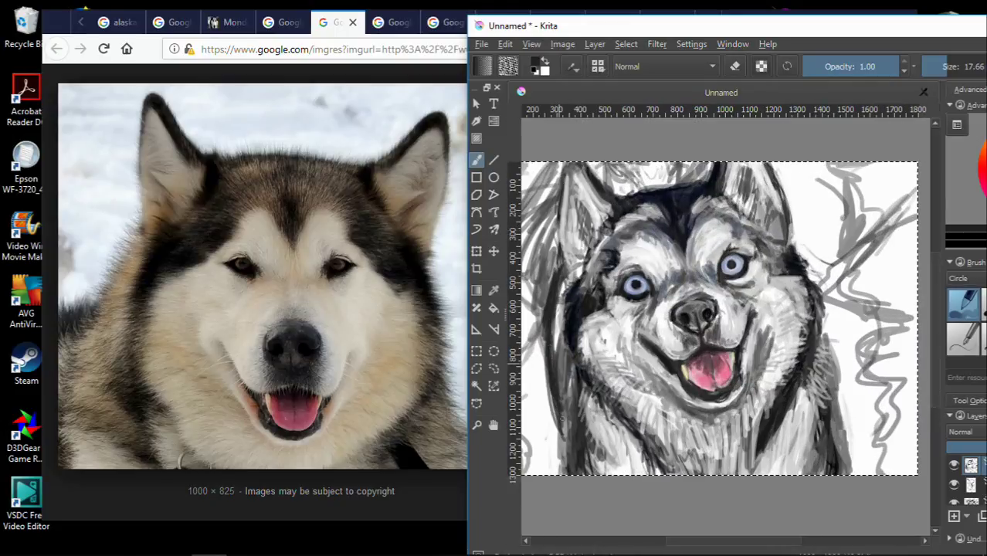
{"action": "left_click_drag", "start_coordinate": [562, 411], "coordinate": [564, 462]}
{"action": "left_click_drag", "start_coordinate": [540, 340], "coordinate": [540, 377]}
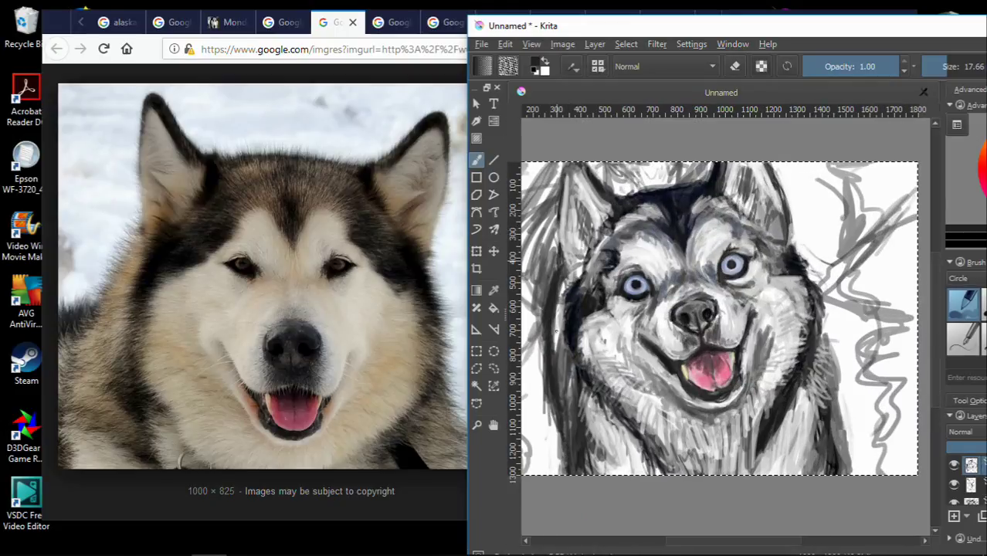
{"action": "left_click_drag", "start_coordinate": [555, 344], "coordinate": [568, 421]}
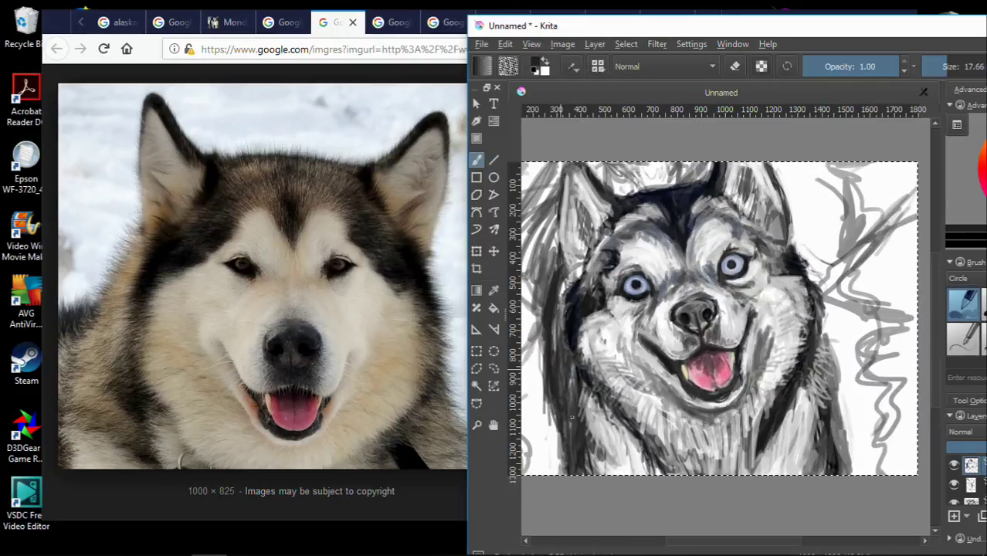
{"action": "left_click", "coordinate": [390, 29]}
- With the standing malamute as reference, darken the head's left side and sample white
{"action": "left_click", "coordinate": [948, 48]}
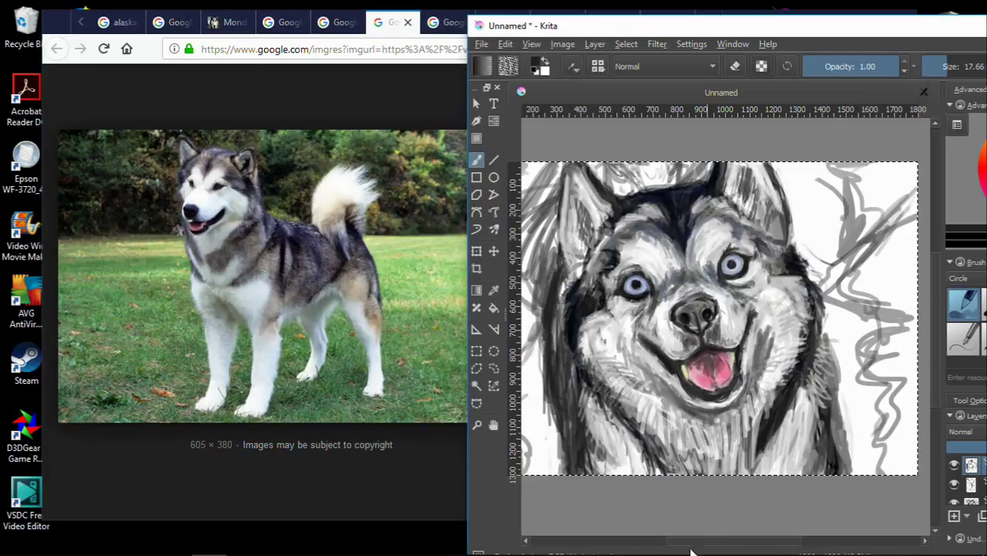
{"action": "left_click_drag", "start_coordinate": [692, 550], "coordinate": [668, 550]}
{"action": "left_click_drag", "start_coordinate": [622, 175], "coordinate": [596, 264]}
{"action": "left_click_drag", "start_coordinate": [611, 213], "coordinate": [595, 314]}
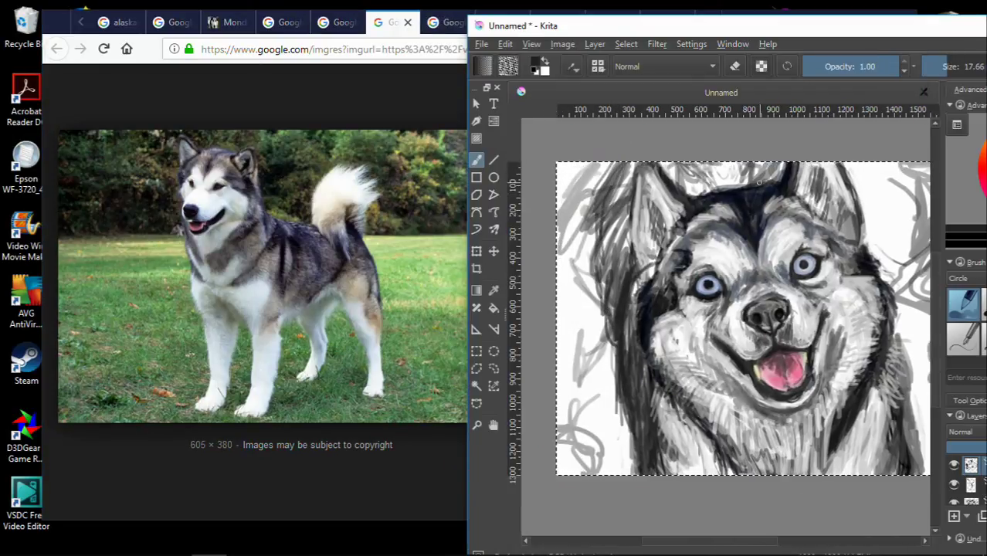
{"action": "left_click", "coordinate": [661, 462], "text": "ctrl"}
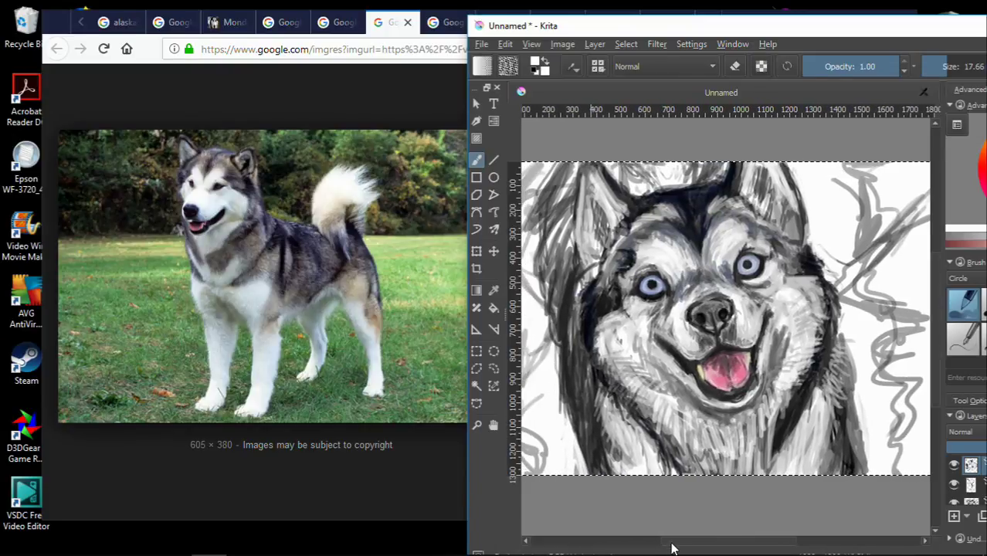
{"action": "left_click_drag", "start_coordinate": [644, 551], "coordinate": [670, 548]}
{"action": "scroll", "coordinate": [756, 205], "scroll_direction": "up", "scroll_amount": 2}
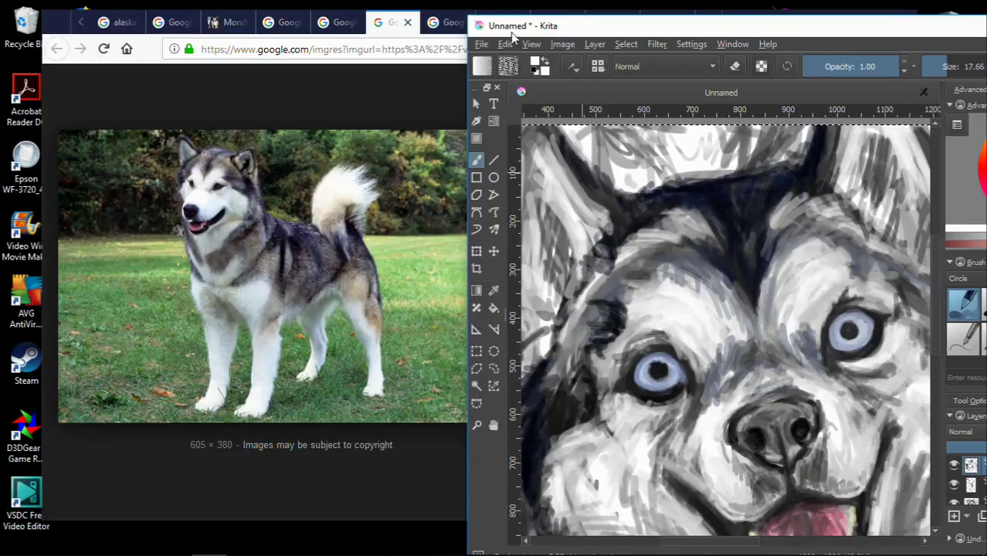
- Reset the painting colour to black with D
{"action": "left_click", "coordinate": [481, 44]}
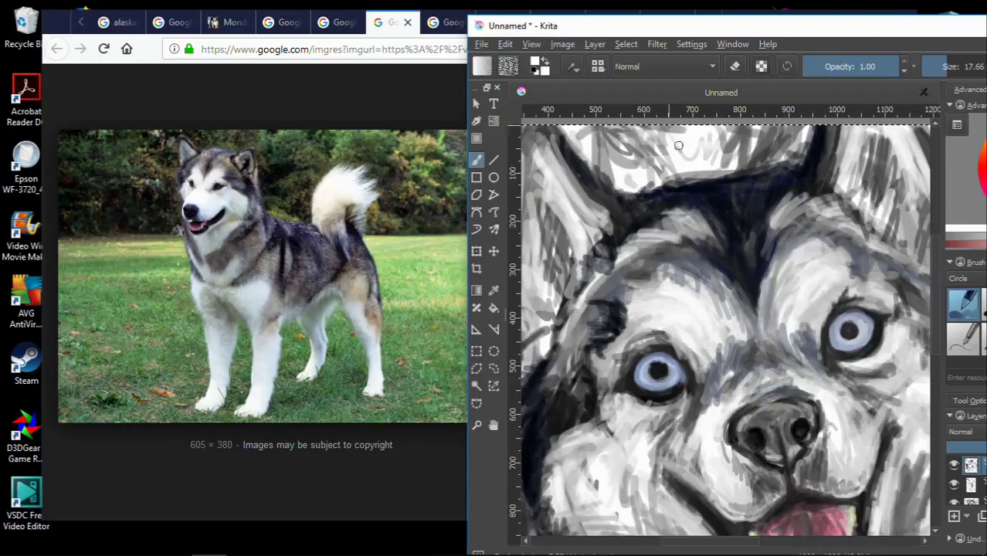
{"action": "scroll", "coordinate": [725, 347], "scroll_direction": "down", "scroll_amount": 1}
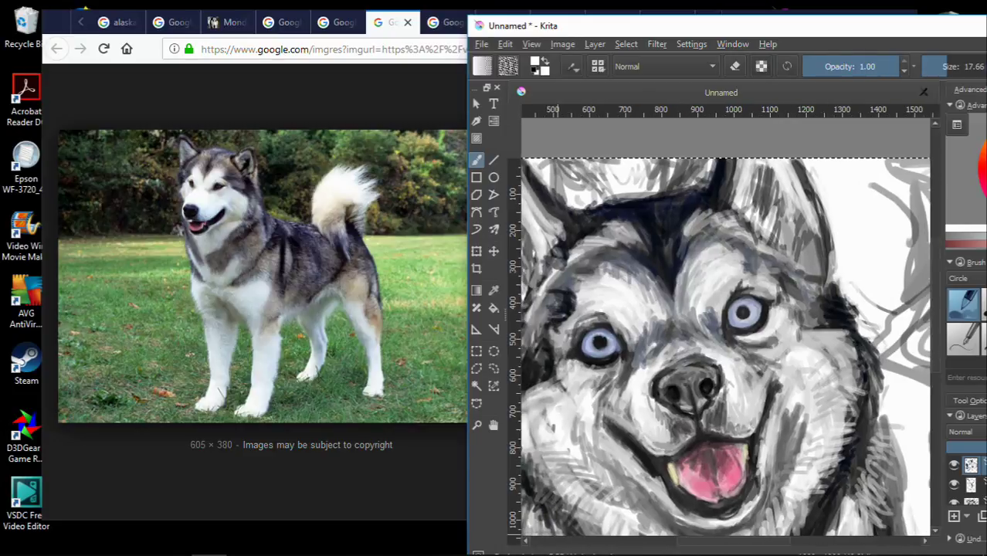
{"action": "scroll", "coordinate": [725, 348], "scroll_direction": "down", "scroll_amount": 2}
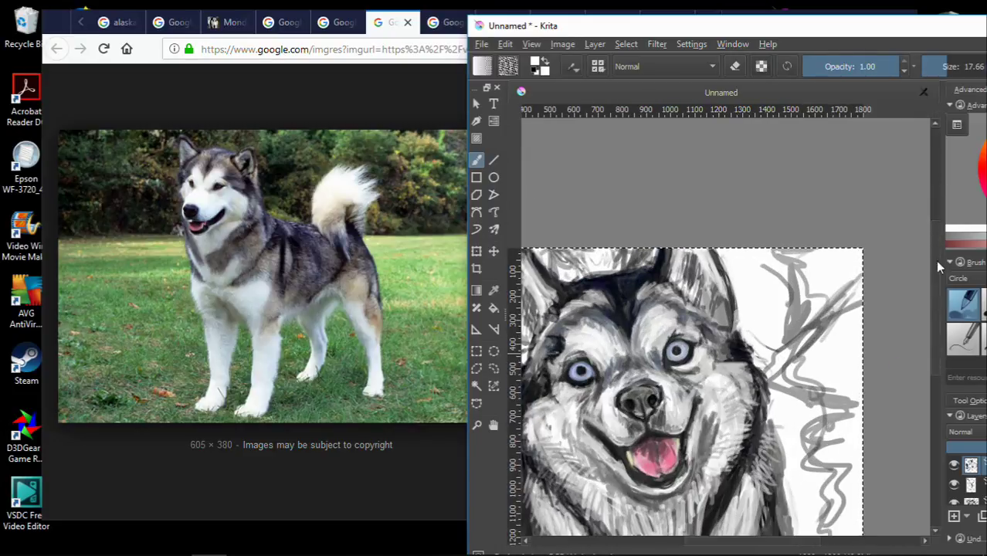
{"action": "scroll", "coordinate": [840, 317], "scroll_direction": "down", "scroll_amount": 3}
{"action": "key", "text": "d"}
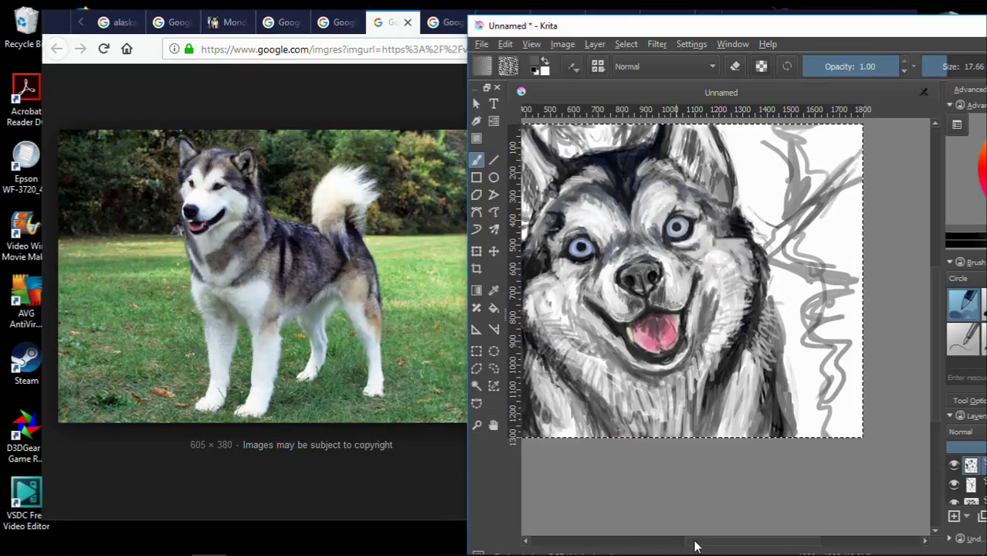
{"action": "scroll", "coordinate": [610, 244], "scroll_direction": "up", "scroll_amount": 2}
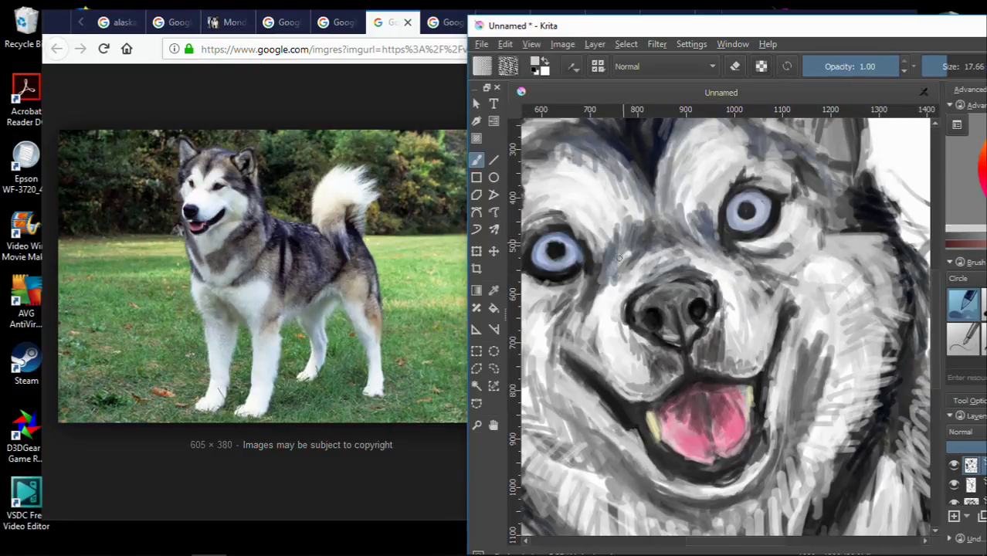
{"action": "scroll", "coordinate": [695, 236], "scroll_direction": "down", "scroll_amount": 2}
{"action": "scroll", "coordinate": [695, 236], "scroll_direction": "down", "scroll_amount": 2}
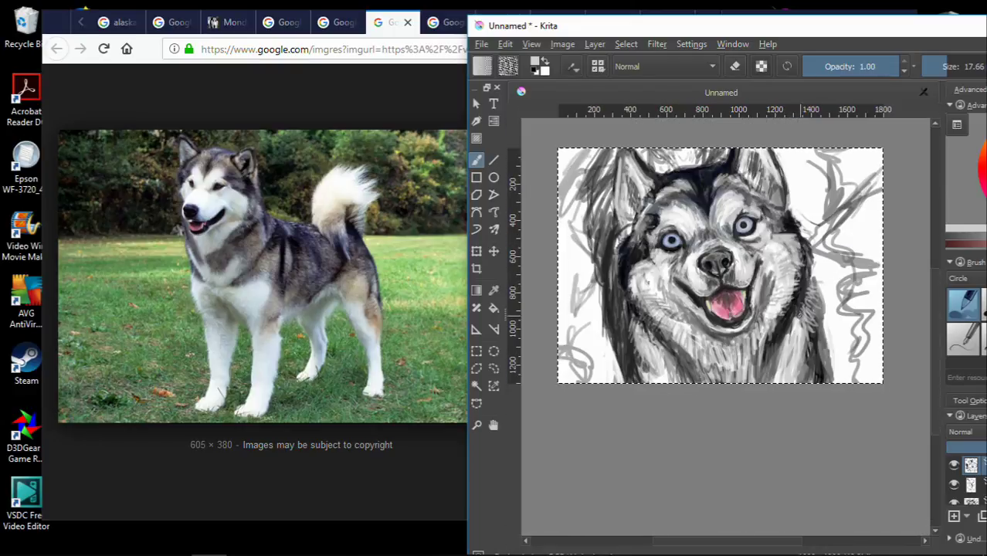
- Show the close-up malamute face reference beside the husky painting
{"action": "left_click", "coordinate": [337, 22]}
{"action": "left_click", "coordinate": [972, 65]}
{"action": "scroll", "coordinate": [565, 373], "scroll_direction": "up", "scroll_amount": 2}
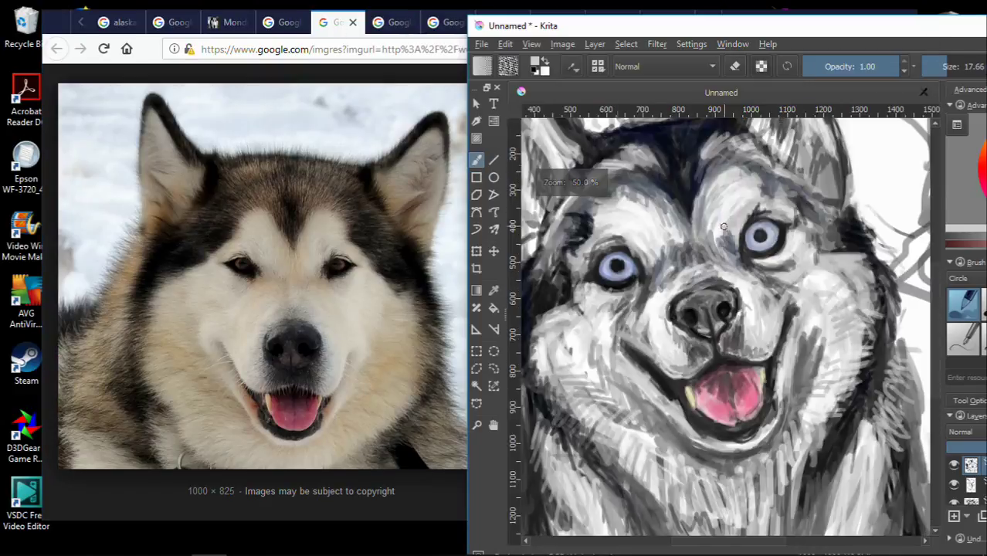
{"action": "scroll", "coordinate": [565, 373], "scroll_direction": "down", "scroll_amount": 1}
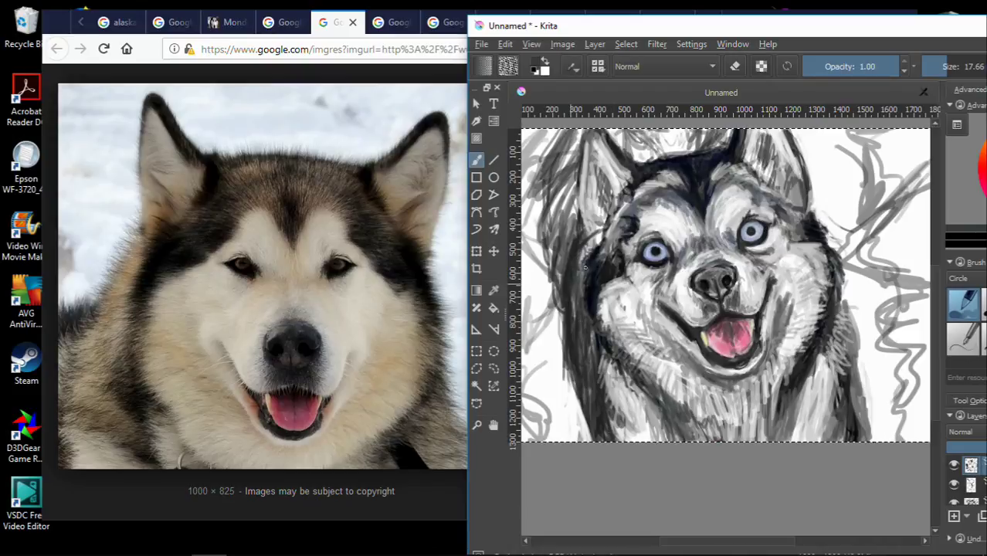
- Show the blue-eyed husky close-up reference and move the Krita window left
{"action": "left_click", "coordinate": [176, 21]}
{"action": "left_click", "coordinate": [229, 21]}
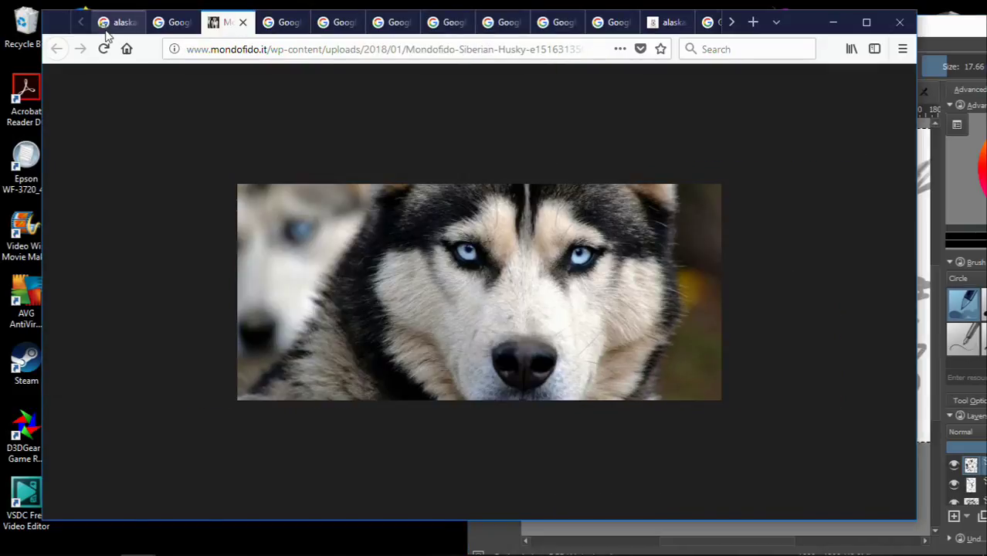
{"action": "left_click", "coordinate": [120, 21]}
{"action": "left_click", "coordinate": [283, 22]}
{"action": "left_click", "coordinate": [949, 25]}
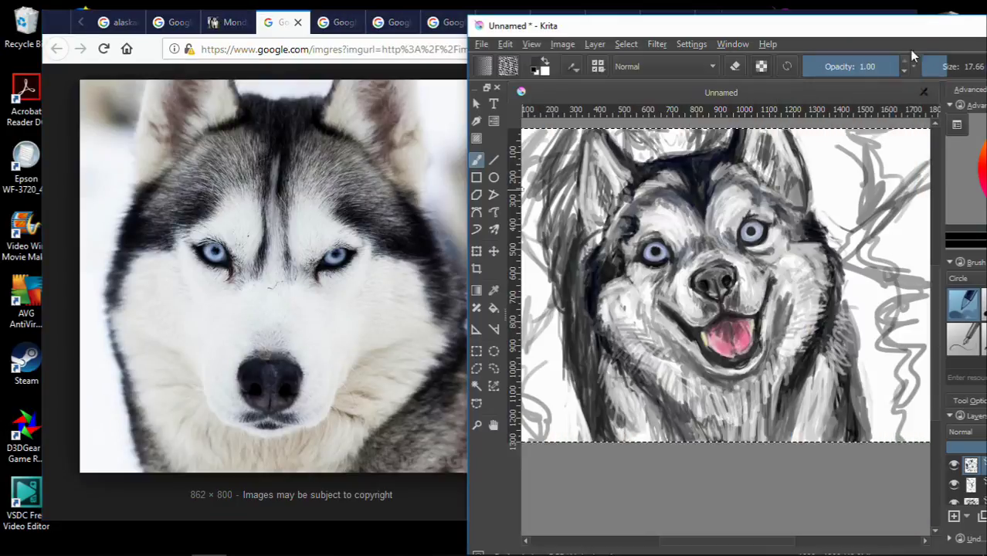
{"action": "left_click_drag", "start_coordinate": [787, 38], "coordinate": [694, 28]}
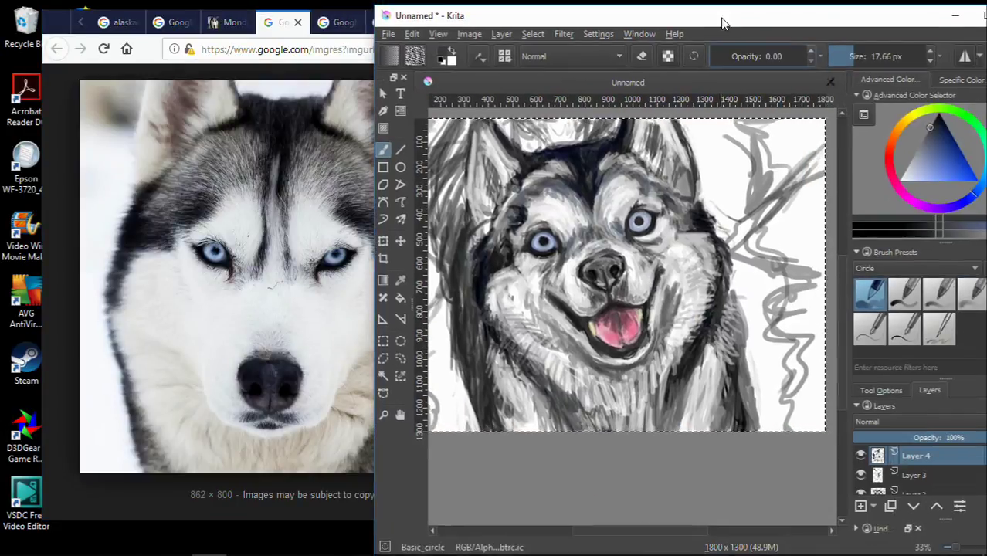
- Choose a peach painting colour in the colour selector
{"action": "left_click", "coordinate": [893, 135]}
{"action": "left_click", "coordinate": [931, 180]}
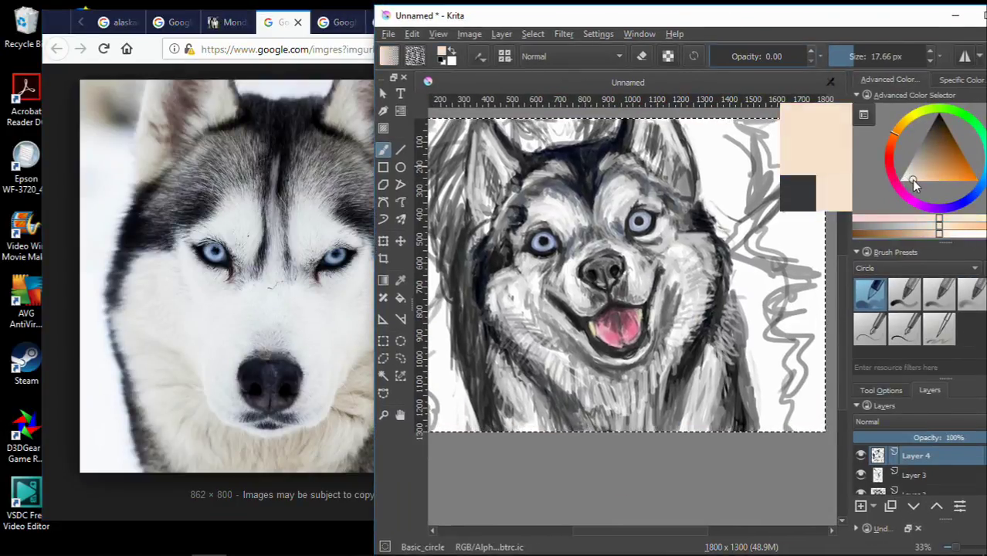
{"action": "scroll", "coordinate": [478, 159], "scroll_direction": "up", "scroll_amount": 2}
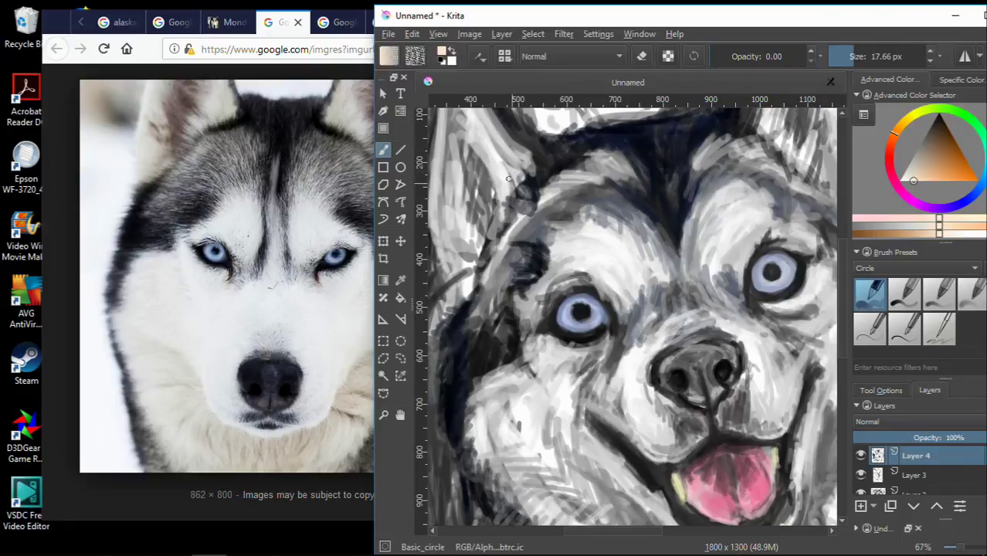
{"action": "scroll", "coordinate": [523, 186], "scroll_direction": "down", "scroll_amount": 2}
{"action": "scroll", "coordinate": [522, 186], "scroll_direction": "down", "scroll_amount": 1}
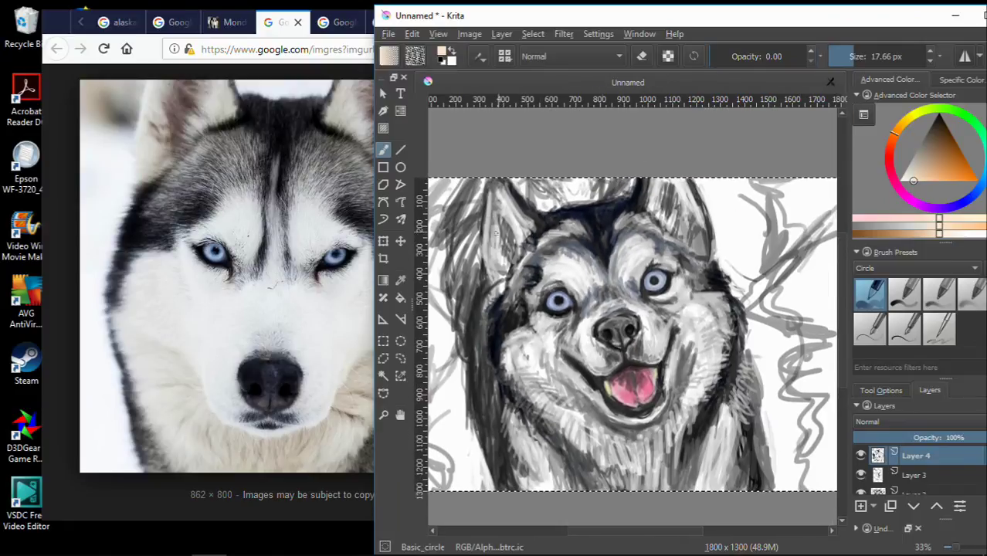
{"action": "scroll", "coordinate": [552, 186], "scroll_direction": "up", "scroll_amount": 3}
{"action": "left_click", "coordinate": [921, 179]}
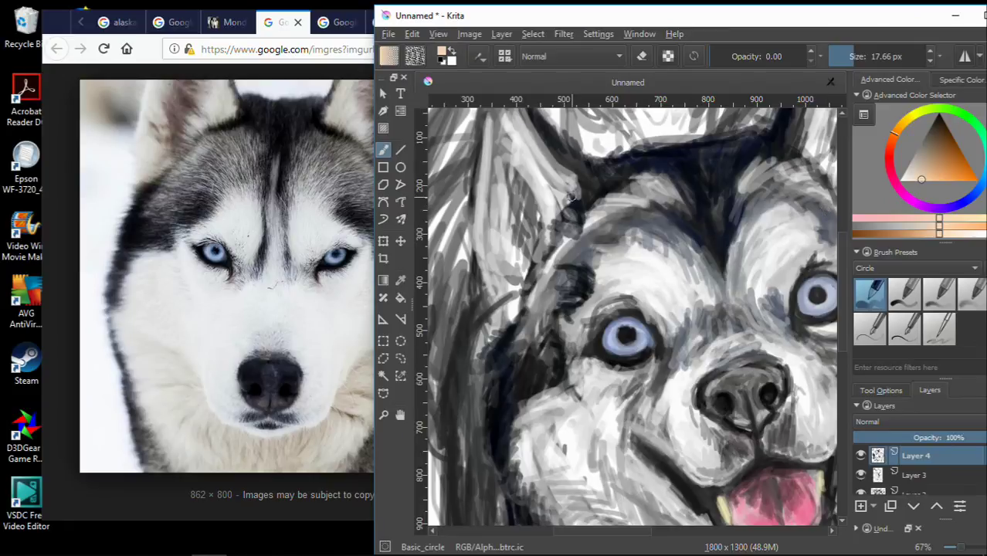
- Set brush opacity to 1.00, undo the stray stroke, and fine-tune a pale pink
{"action": "left_click", "coordinate": [871, 294]}
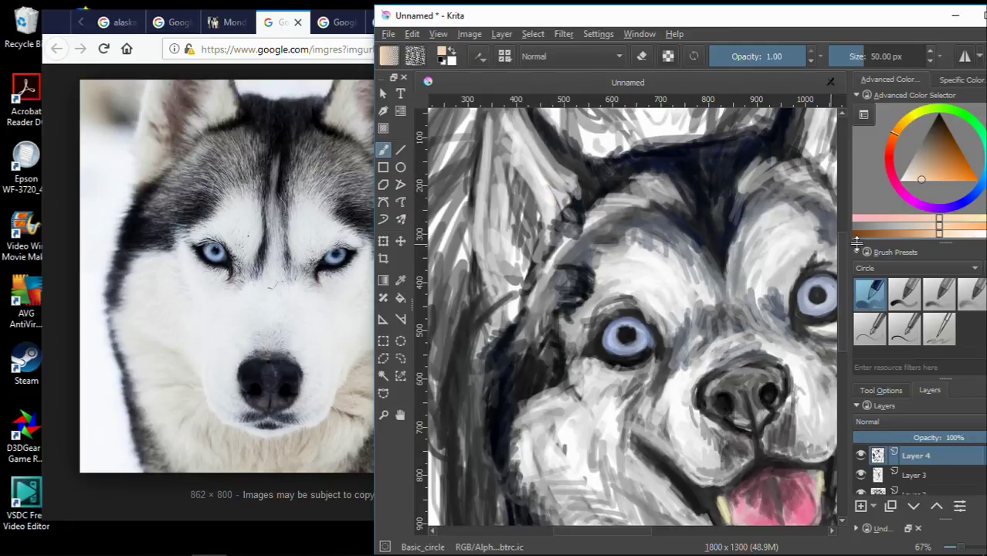
{"action": "left_click", "coordinate": [914, 181]}
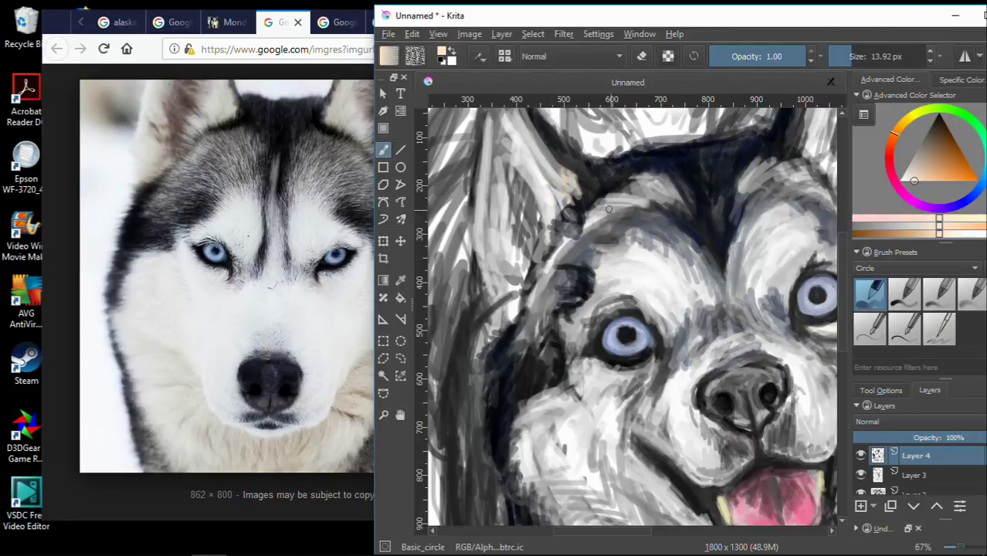
{"action": "key", "text": "ctrl+z"}
{"action": "left_click", "coordinate": [908, 179]}
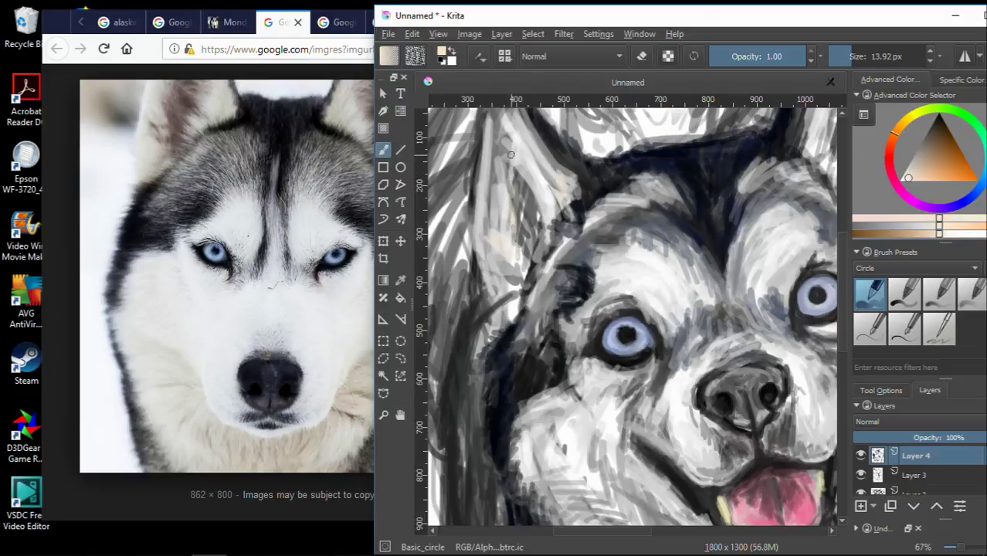
{"action": "scroll", "coordinate": [528, 267], "scroll_direction": "down", "scroll_amount": 3}
{"action": "scroll", "coordinate": [519, 281], "scroll_direction": "up", "scroll_amount": 3}
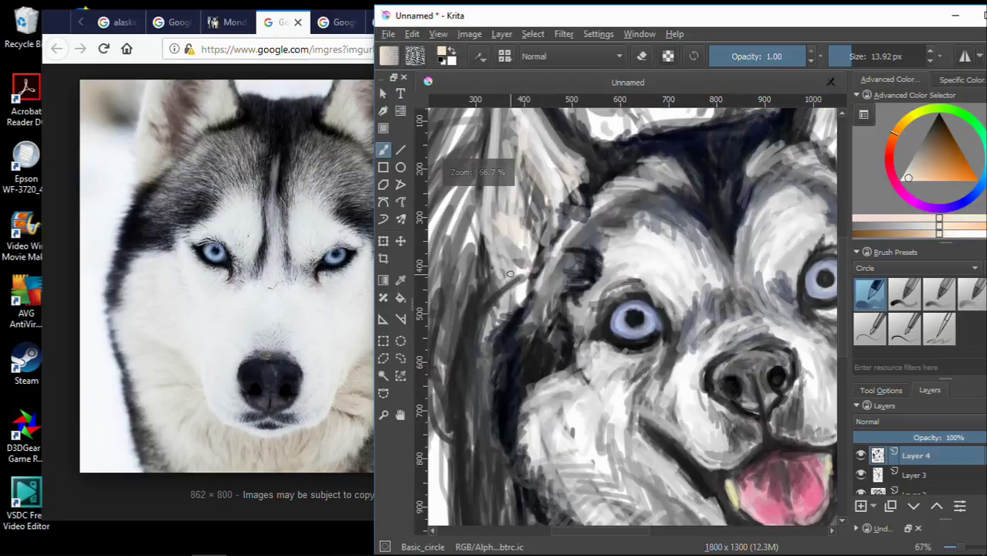
{"action": "scroll", "coordinate": [632, 317], "scroll_direction": "right", "scroll_amount": 2}
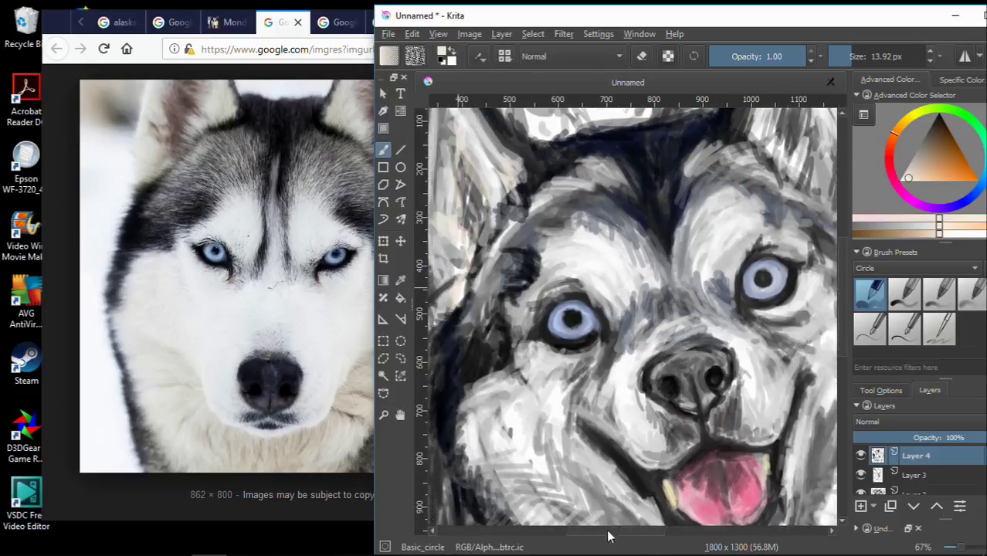
{"action": "scroll", "coordinate": [529, 292], "scroll_direction": "down", "scroll_amount": 3}
{"action": "scroll", "coordinate": [490, 153], "scroll_direction": "up", "scroll_amount": 3}
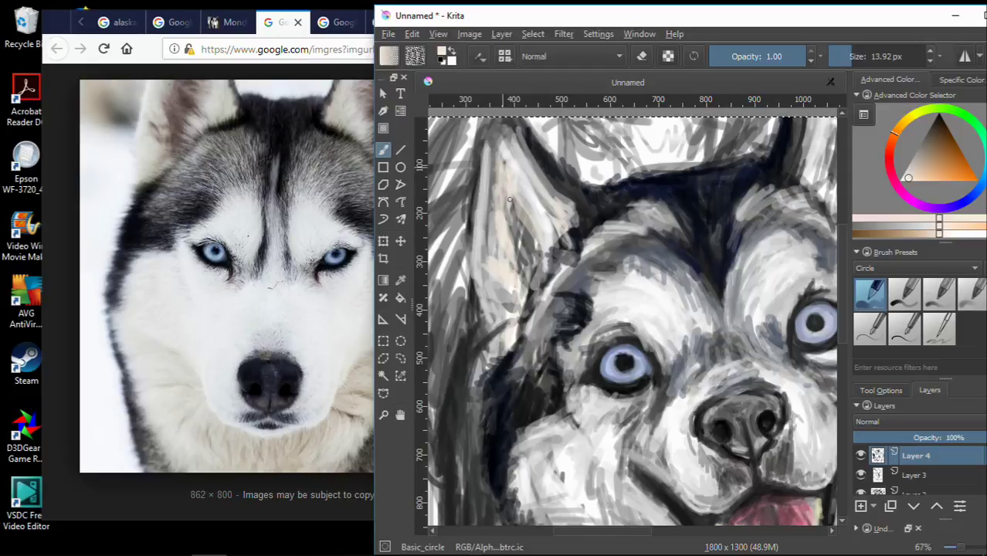
{"action": "key", "text": "x"}
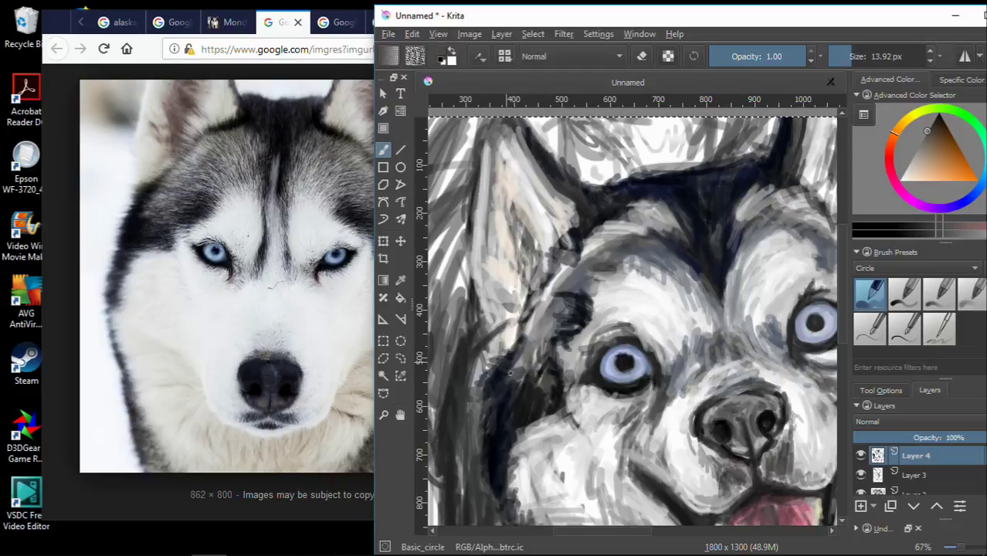
- Try pale pink, a sampled grey and a dark blue-black as painting colours
{"action": "left_click", "coordinate": [904, 199]}
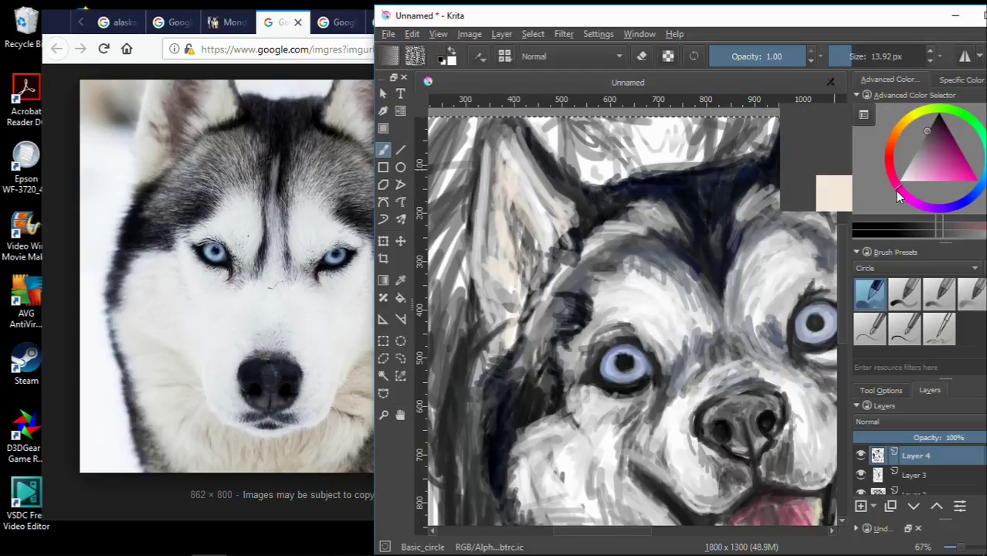
{"action": "left_click", "coordinate": [907, 180]}
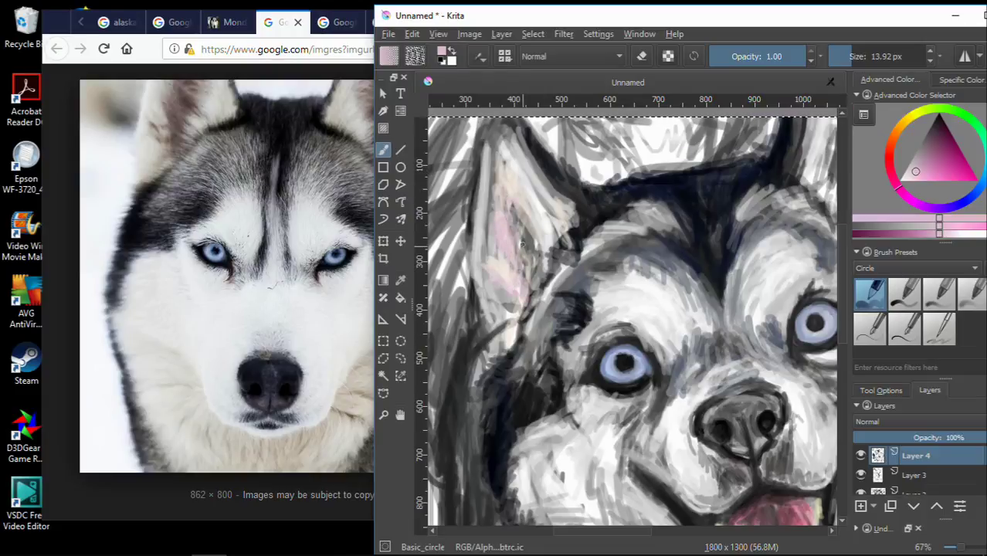
{"action": "key", "text": "x"}
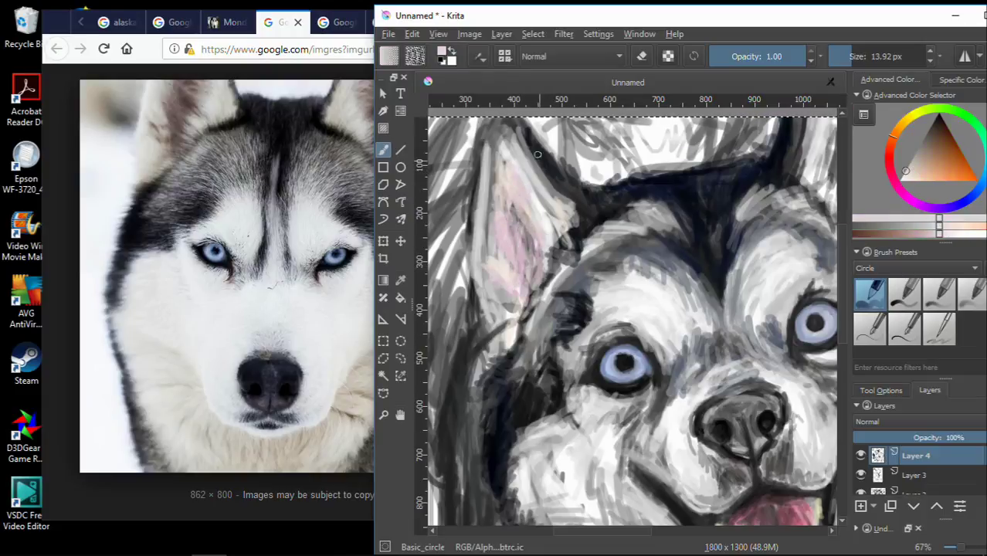
{"action": "left_click", "coordinate": [571, 202], "text": "ctrl"}
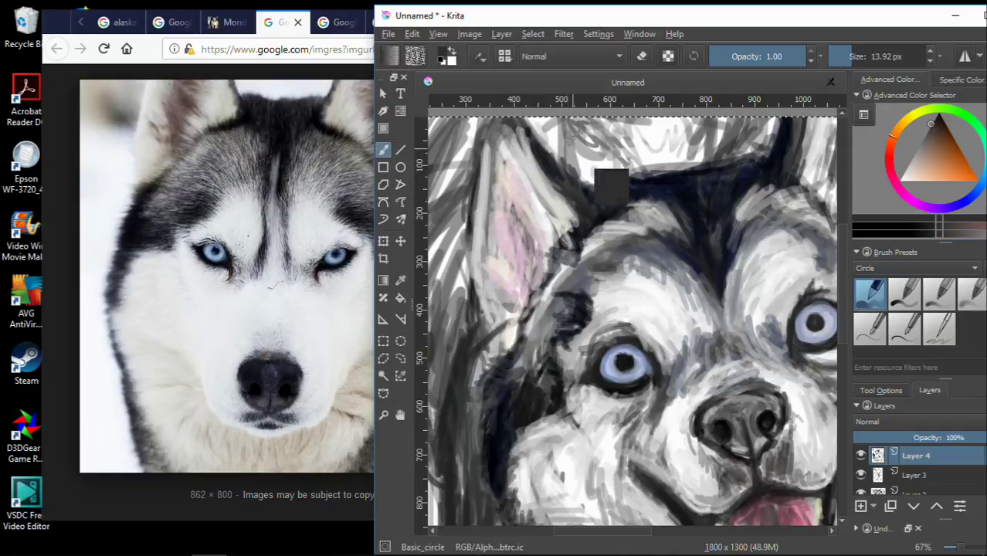
{"action": "left_click", "coordinate": [529, 125], "text": "ctrl"}
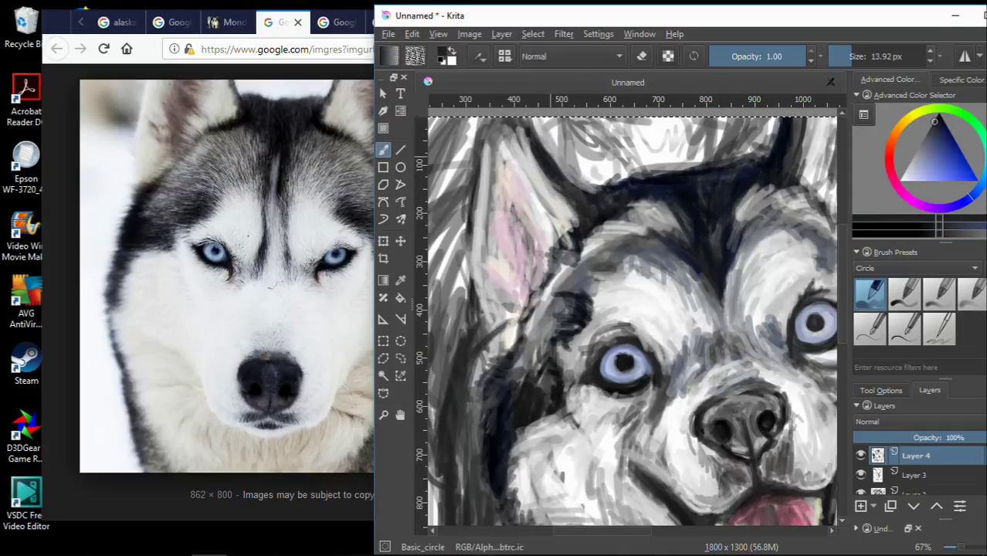
- Choose a light tan, then sample the light pink from the ear
{"action": "scroll", "coordinate": [583, 168], "scroll_direction": "down", "scroll_amount": 1}
{"action": "scroll", "coordinate": [583, 168], "scroll_direction": "down", "scroll_amount": 1}
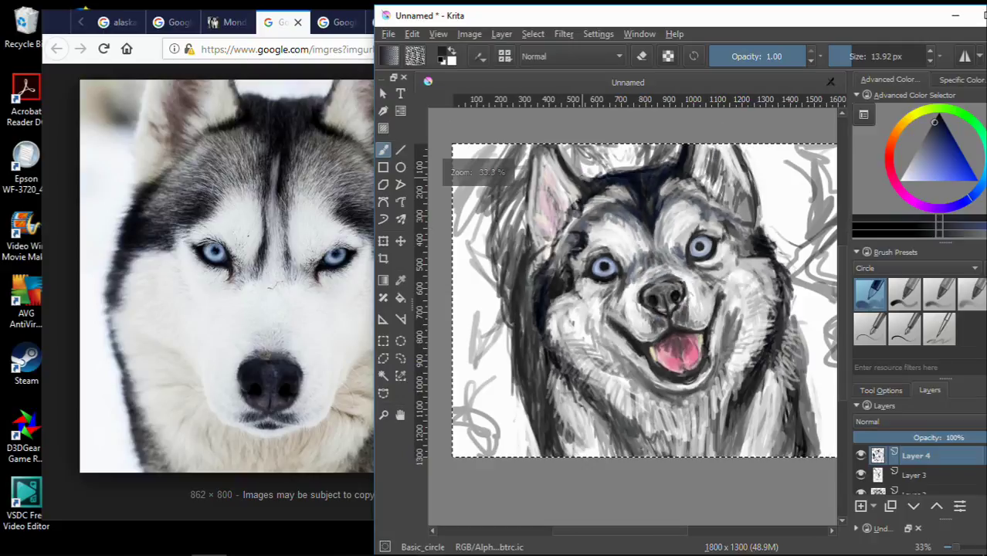
{"action": "scroll", "coordinate": [587, 178], "scroll_direction": "up", "scroll_amount": 3}
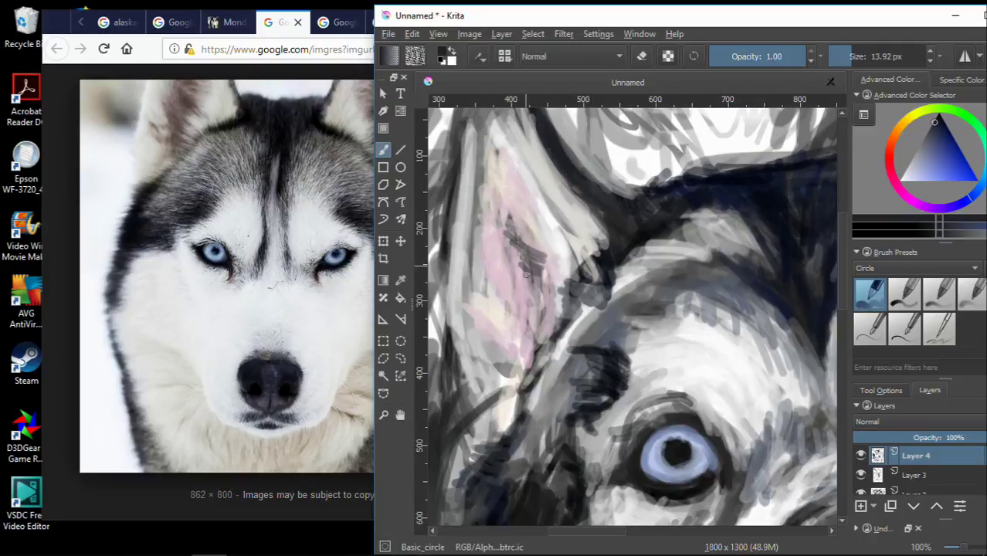
{"action": "left_click", "coordinate": [899, 193]}
{"action": "left_click_drag", "start_coordinate": [921, 148], "coordinate": [921, 174]}
{"action": "left_click", "coordinate": [899, 137]}
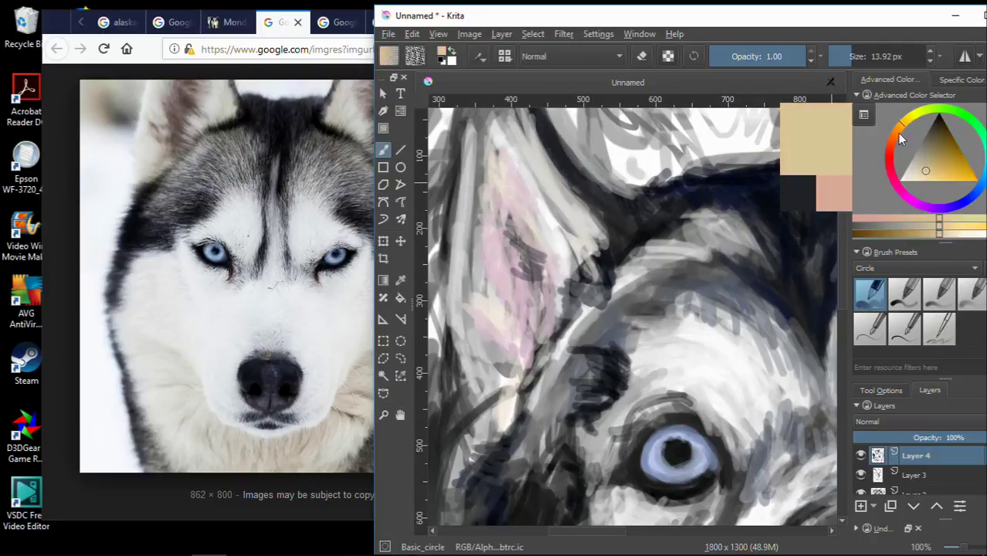
{"action": "left_click", "coordinate": [522, 268], "text": "ctrl"}
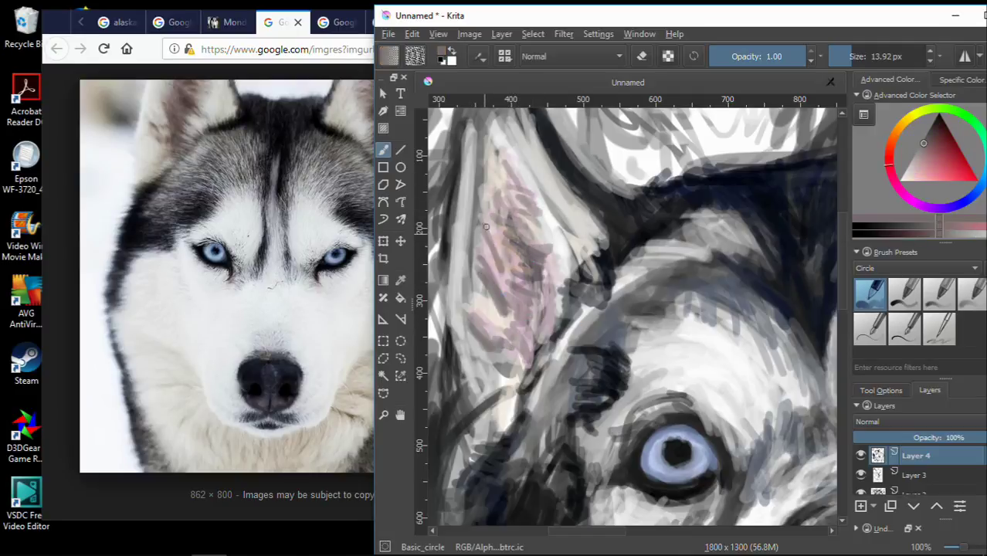
- Brush a light greyish-pink stroke along the left inner ear and zoom out to 33%
{"action": "scroll", "coordinate": [486, 226], "scroll_direction": "down", "scroll_amount": 2}
{"action": "scroll", "coordinate": [513, 231], "scroll_direction": "up", "scroll_amount": 1}
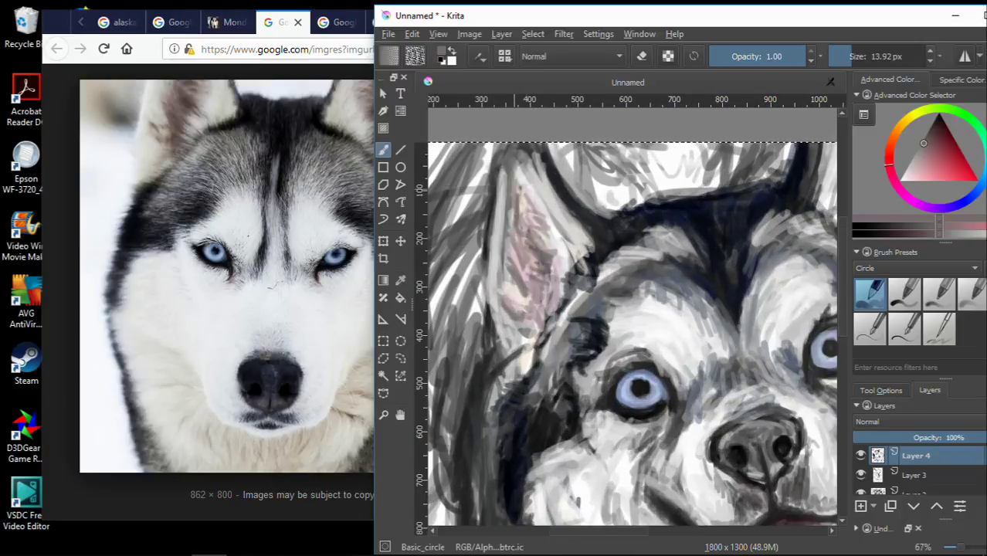
{"action": "scroll", "coordinate": [528, 232], "scroll_direction": "down", "scroll_amount": 2}
{"action": "scroll", "coordinate": [531, 378], "scroll_direction": "up", "scroll_amount": 2}
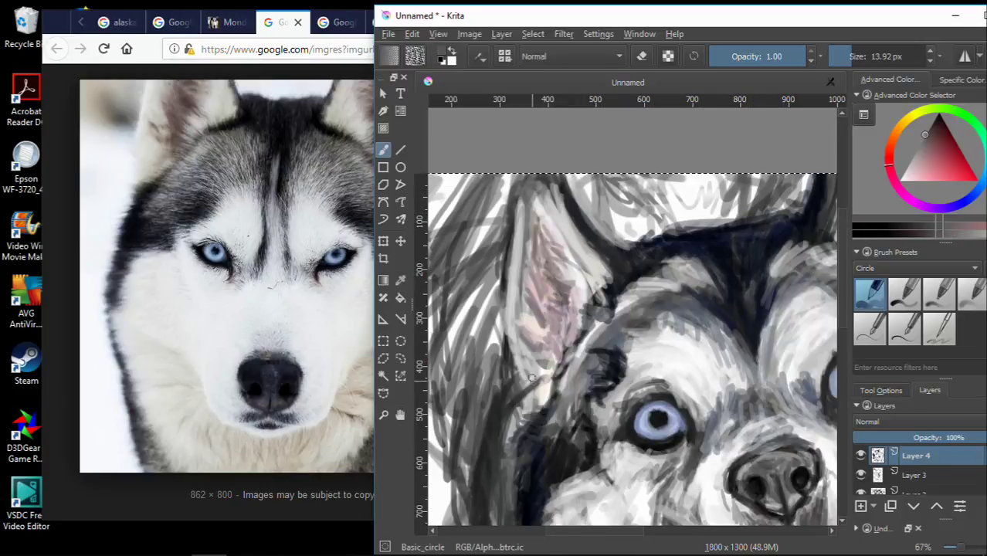
{"action": "left_click", "coordinate": [542, 411], "text": "ctrl"}
{"action": "left_click_drag", "start_coordinate": [516, 352], "coordinate": [532, 424]}
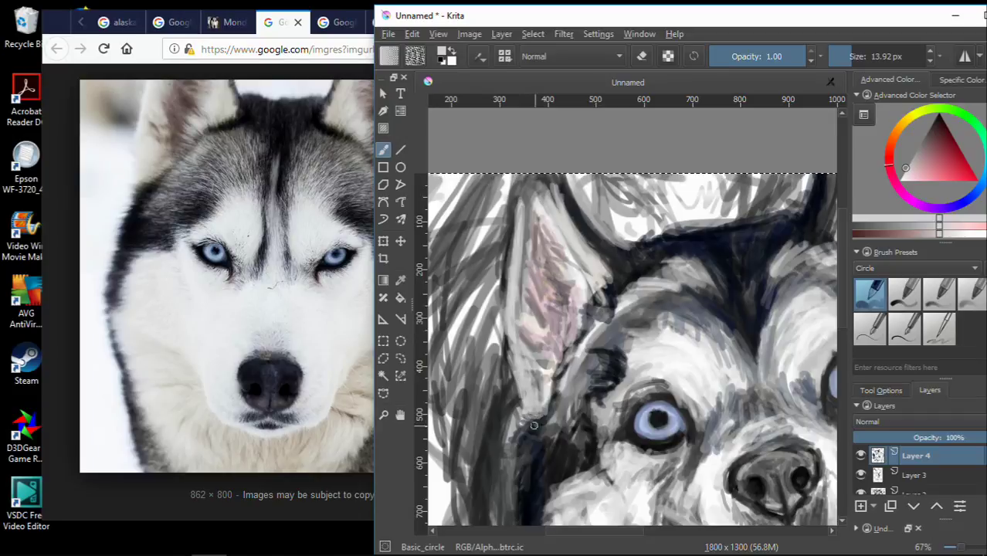
{"action": "left_click", "coordinate": [534, 426], "text": "ctrl"}
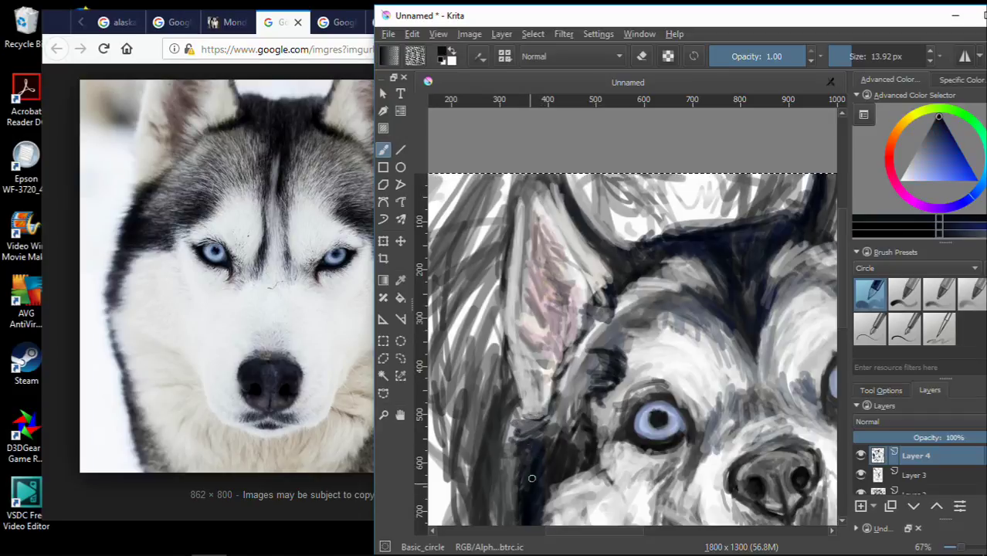
{"action": "key", "text": "minus"}
{"action": "key", "text": "minus"}
{"action": "left_click_drag", "start_coordinate": [581, 532], "coordinate": [608, 543]}
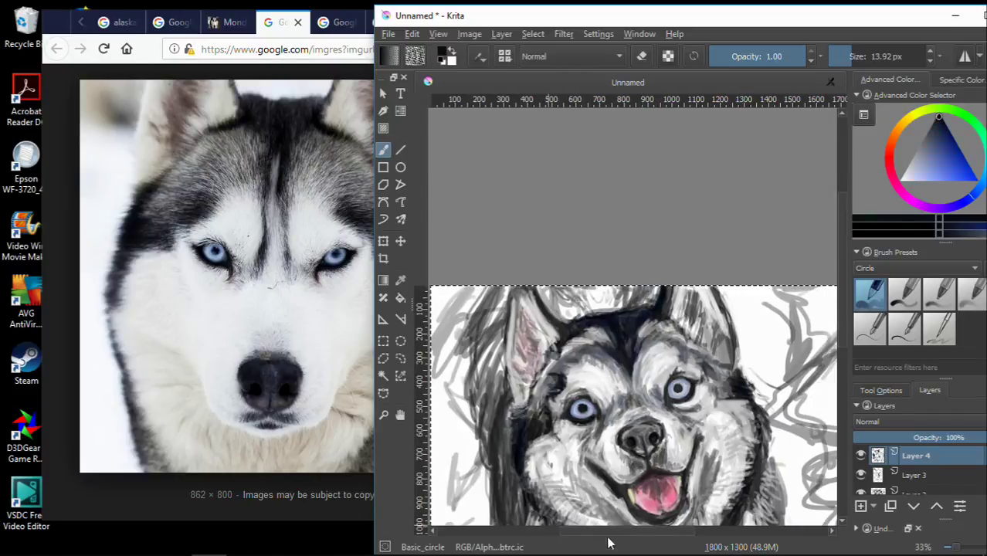
- At 50% zoom, brush light tan fur strokes into the ears, mainly the right ear
{"action": "key", "text": "plus"}
{"action": "left_click", "coordinate": [497, 330], "text": "ctrl"}
{"action": "left_click_drag", "start_coordinate": [717, 288], "coordinate": [738, 318]}
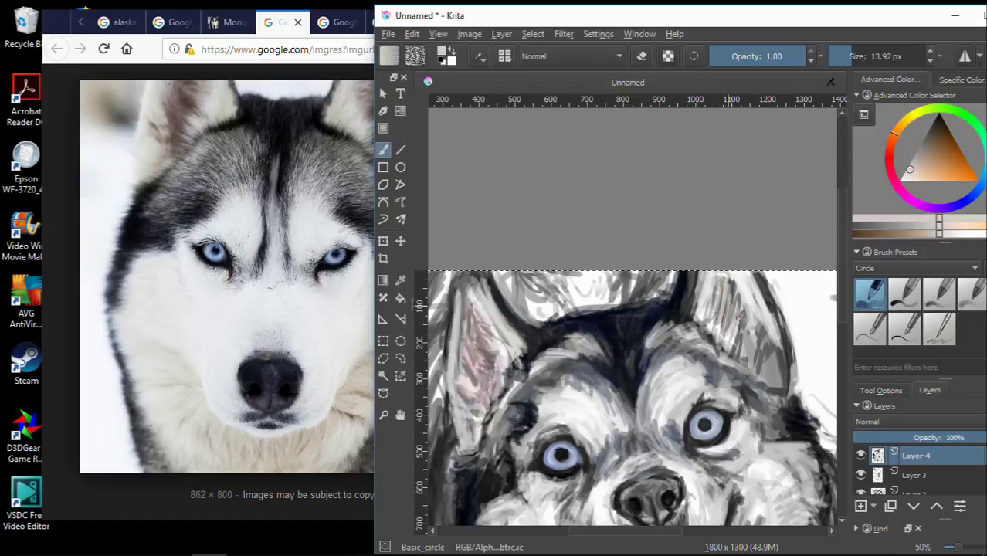
{"action": "left_click_drag", "start_coordinate": [710, 9], "coordinate": [766, 4]}
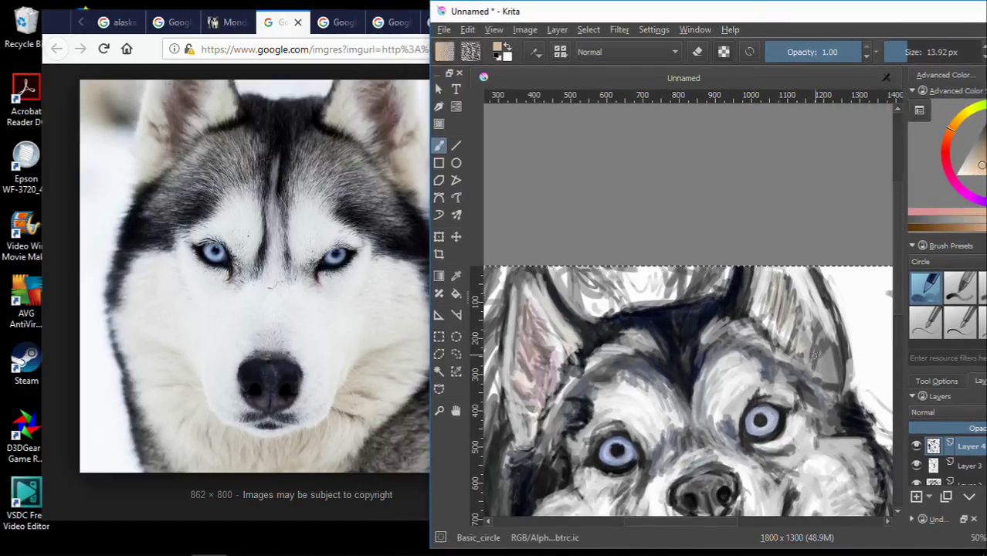
{"action": "left_click_drag", "start_coordinate": [417, 6], "coordinate": [332, 5]}
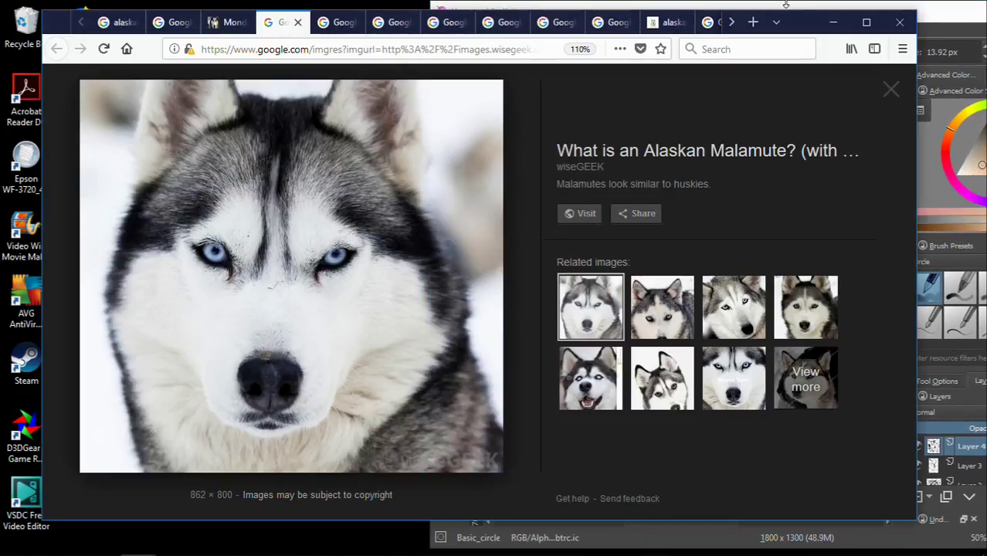
{"action": "left_click", "coordinate": [898, 279]}
{"action": "scroll", "coordinate": [898, 279], "scroll_direction": "down", "scroll_amount": 3}
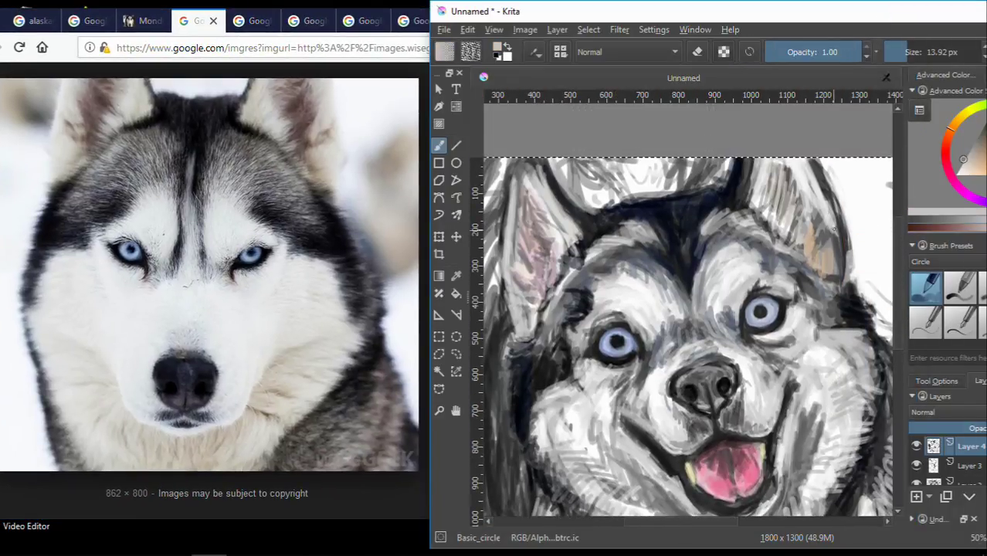
{"action": "left_click_drag", "start_coordinate": [827, 221], "coordinate": [812, 250]}
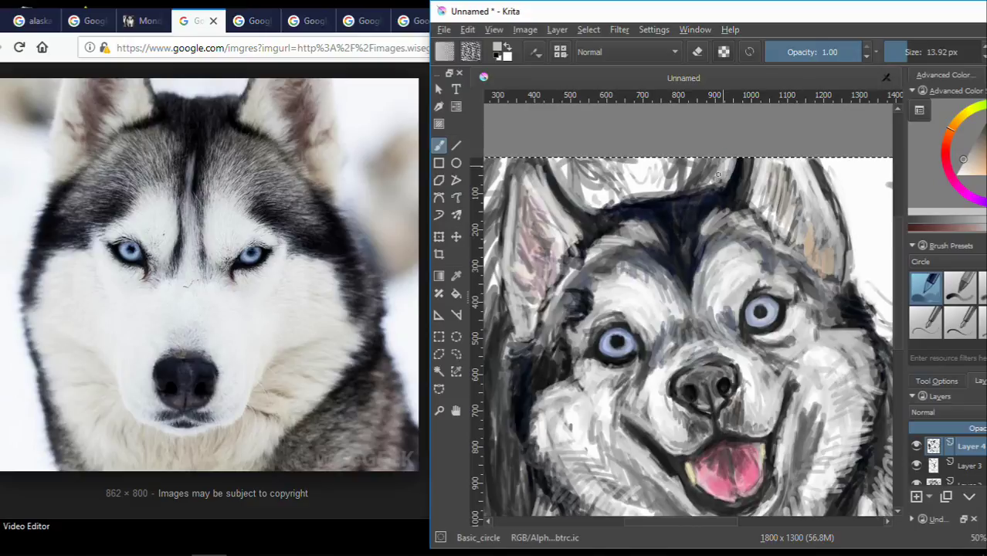
{"action": "scroll", "coordinate": [700, 272], "scroll_direction": "down", "scroll_amount": 1}
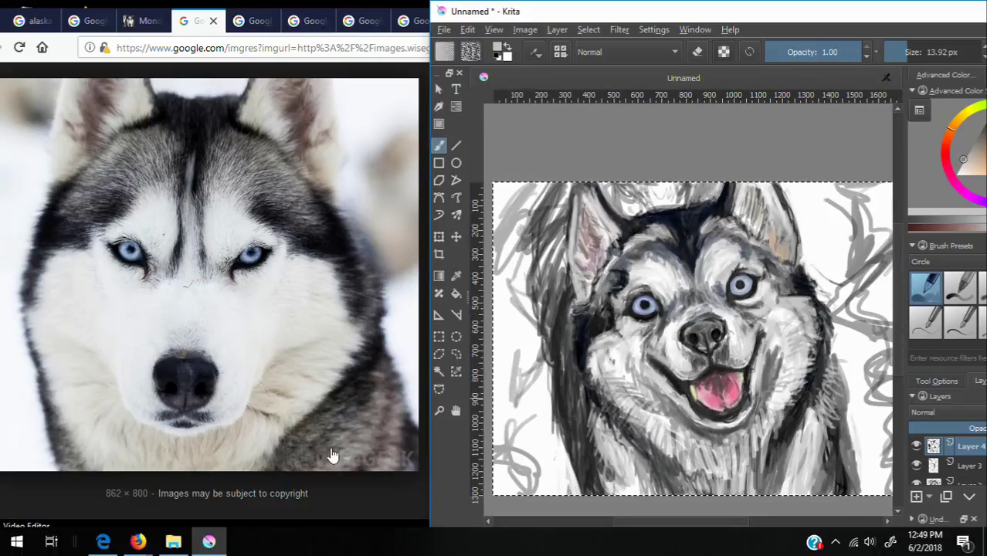
{"action": "left_click", "coordinate": [18, 544]}
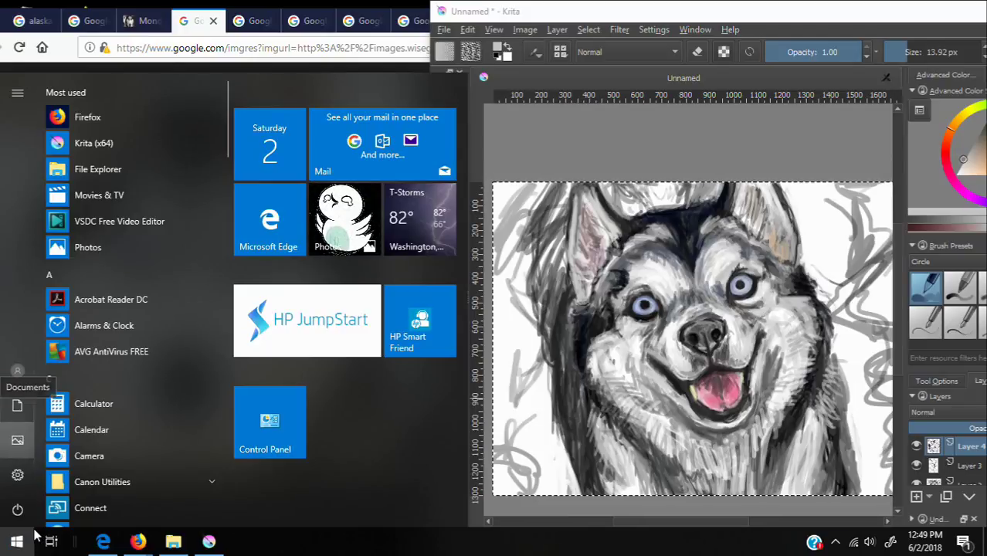
{"action": "left_click", "coordinate": [716, 34]}
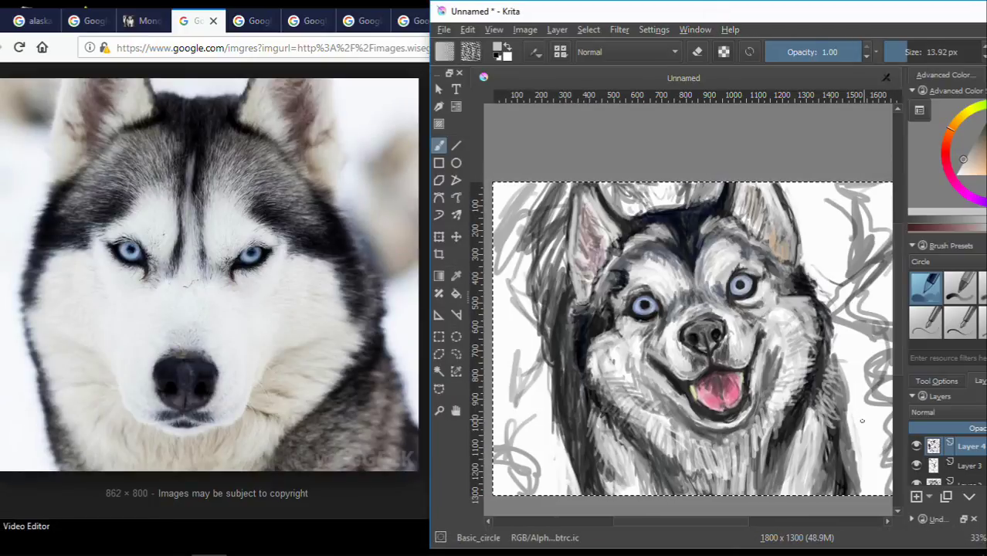
- Select the large filled-circle brush and add a new empty Layer 5 above Layer 4
{"action": "double_click", "coordinate": [695, 11]}
{"action": "left_click_drag", "start_coordinate": [695, 8], "coordinate": [693, 11]}
{"action": "double_click", "coordinate": [695, 11]}
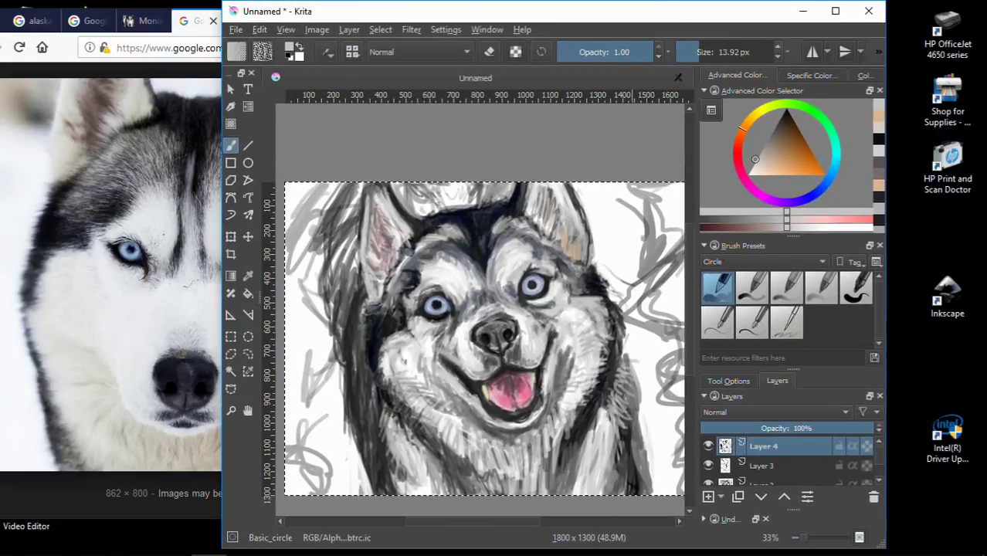
{"action": "left_click", "coordinate": [855, 288]}
{"action": "key", "text": "Insert"}
- Undo a stray grey cheek stroke, then handwrite 'Break Time' in black across the drawing
{"action": "left_click_drag", "start_coordinate": [329, 313], "coordinate": [382, 429]}
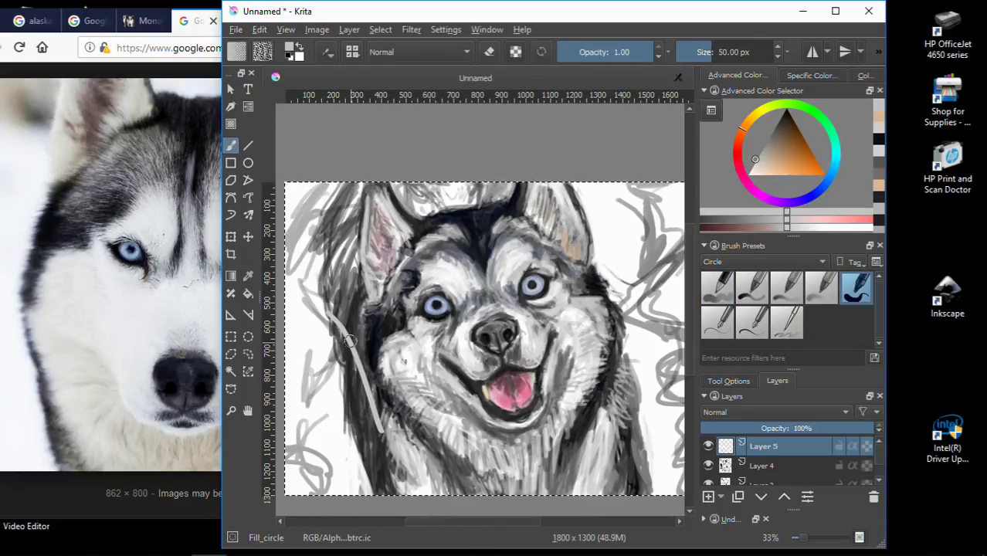
{"action": "key", "text": "ctrl+z"}
{"action": "key", "text": "d"}
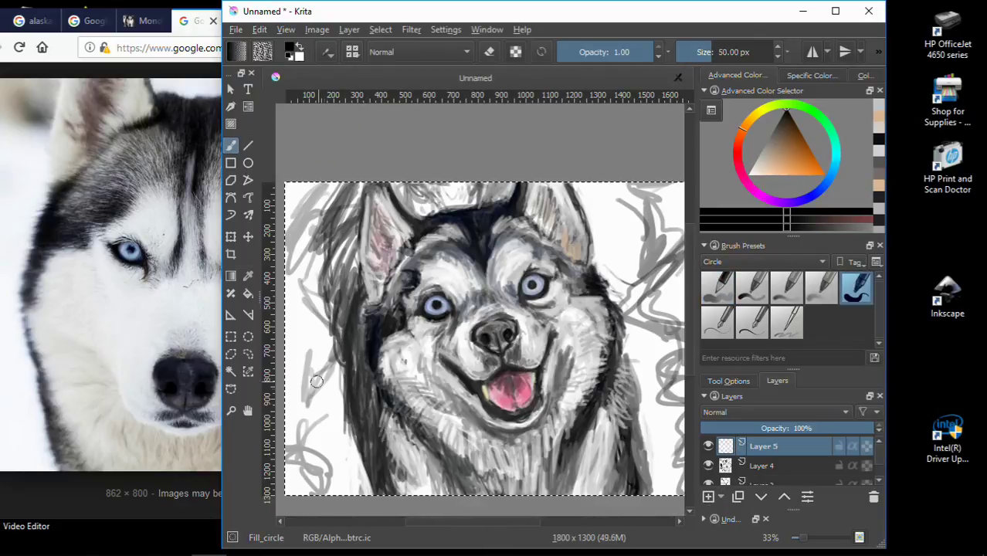
{"action": "left_click_drag", "start_coordinate": [305, 355], "coordinate": [351, 440]}
{"action": "mouse_move", "coordinate": [379, 409]}
{"action": "left_mouse_down"}
{"action": "mouse_move", "coordinate": [498, 315]}
{"action": "mouse_move", "coordinate": [541, 344]}
{"action": "left_mouse_up"}
{"action": "left_click_drag", "start_coordinate": [549, 295], "coordinate": [593, 276]}
{"action": "mouse_move", "coordinate": [576, 278]}
{"action": "left_mouse_down"}
{"action": "mouse_move", "coordinate": [579, 338]}
{"action": "mouse_move", "coordinate": [684, 262]}
{"action": "left_mouse_up"}
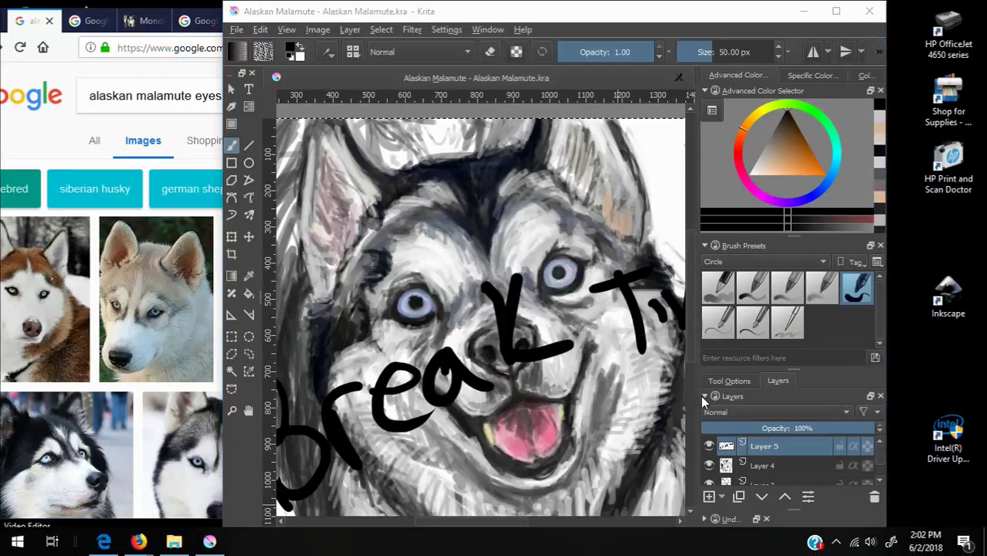
- Clear the 'Break Time' lettering from Layer 5
{"action": "scroll", "coordinate": [570, 459], "scroll_direction": "down", "scroll_amount": 2}
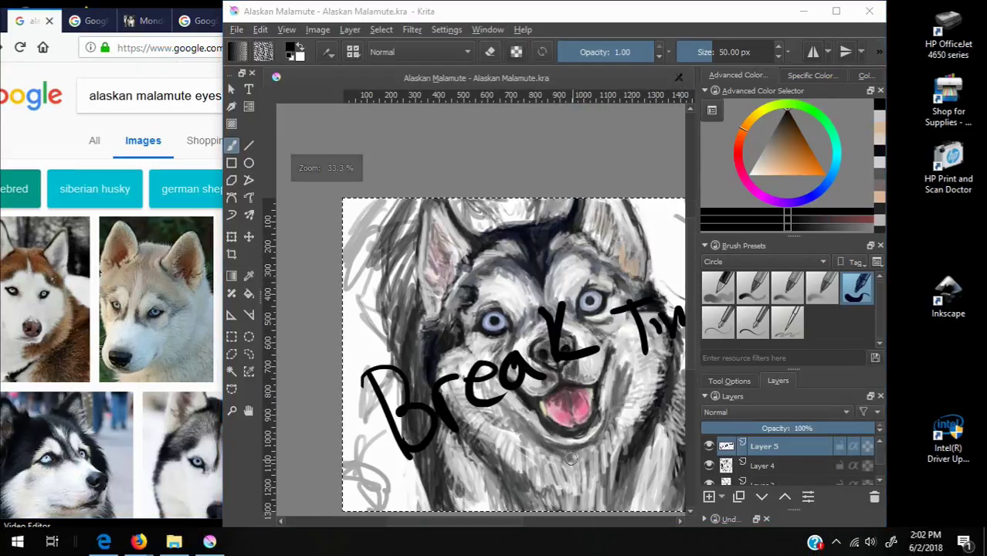
{"action": "left_click_drag", "start_coordinate": [483, 539], "coordinate": [497, 529]}
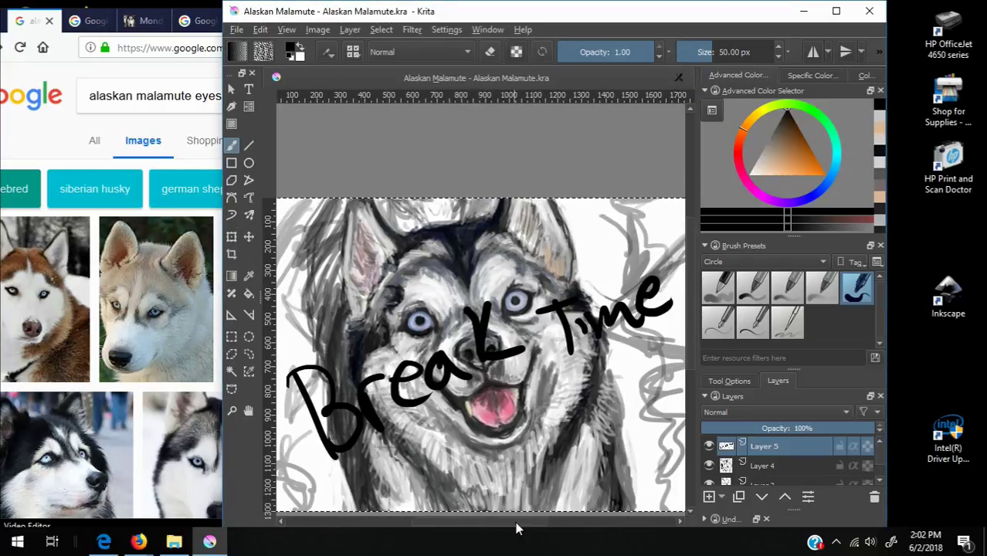
{"action": "key", "text": "Delete"}
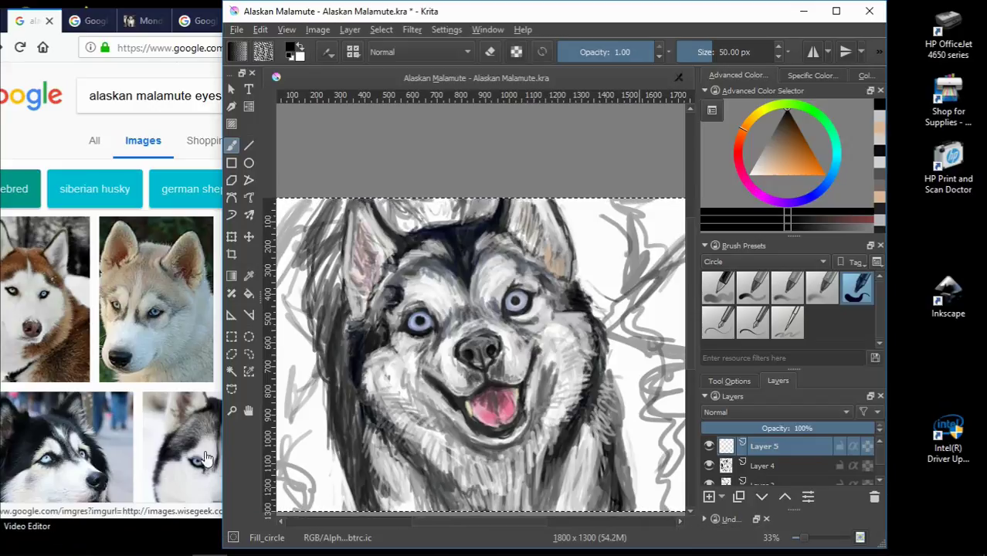
- Switch to the small round brush and sample peach, light grey and near-white from the ear
{"action": "left_click", "coordinate": [360, 250]}
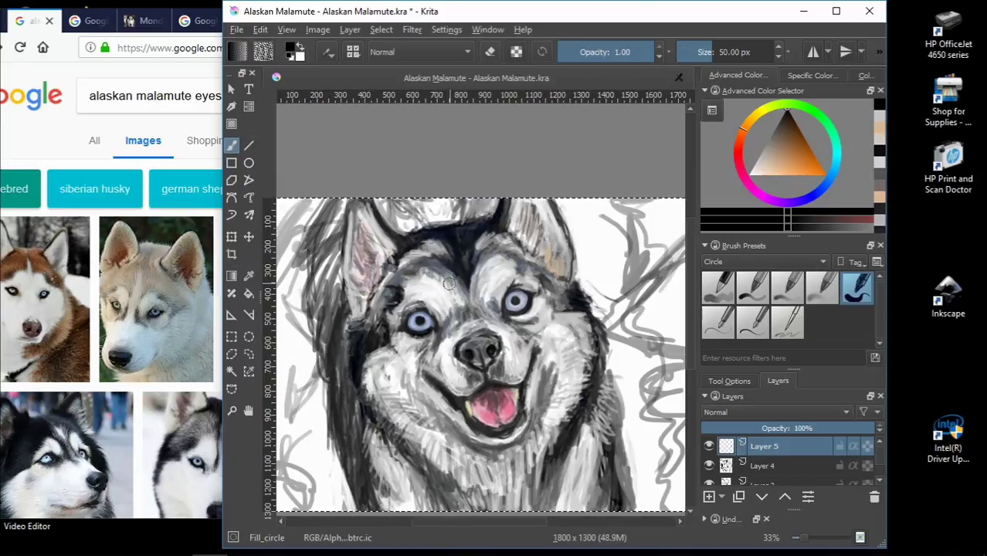
{"action": "key", "text": "plus"}
{"action": "key", "text": "plus"}
{"action": "key", "text": "plus"}
{"action": "key", "text": "minus"}
{"action": "key", "text": "minus"}
{"action": "mouse_move", "coordinate": [465, 14]}
{"action": "left_mouse_down"}
{"action": "mouse_move", "coordinate": [533, 6]}
{"action": "mouse_move", "coordinate": [575, 71]}
{"action": "left_mouse_up"}
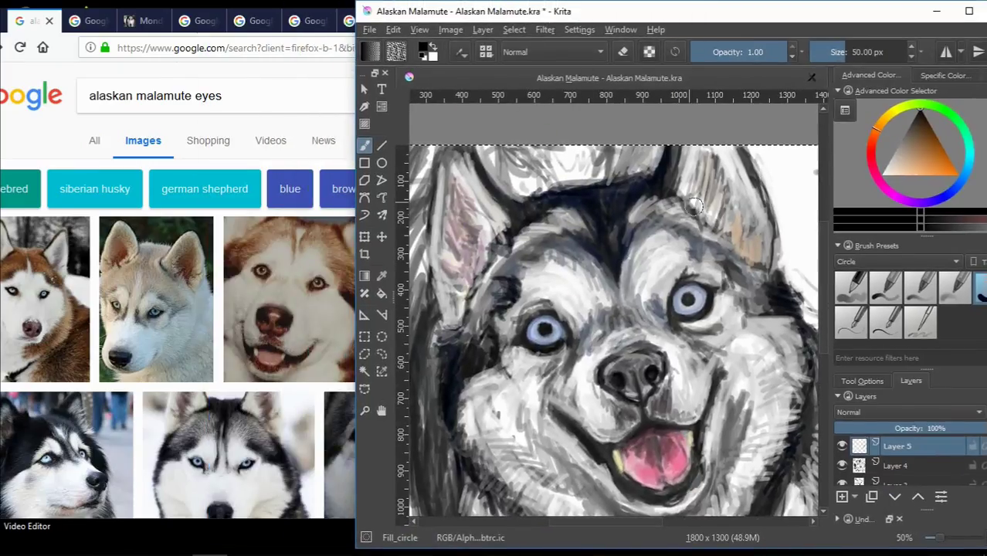
{"action": "key", "text": "slash"}
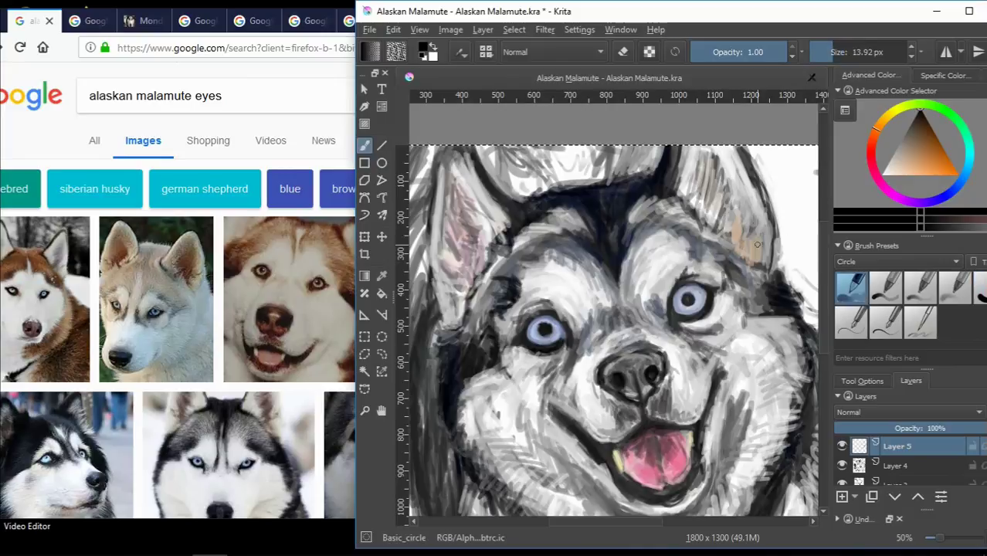
{"action": "left_click", "coordinate": [736, 227], "text": "ctrl"}
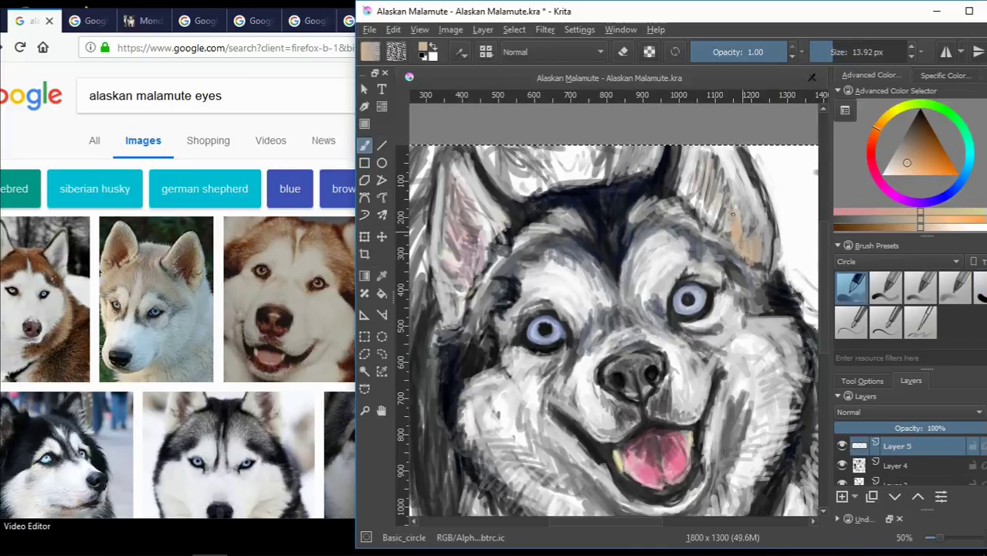
{"action": "left_click", "coordinate": [711, 172], "text": "ctrl"}
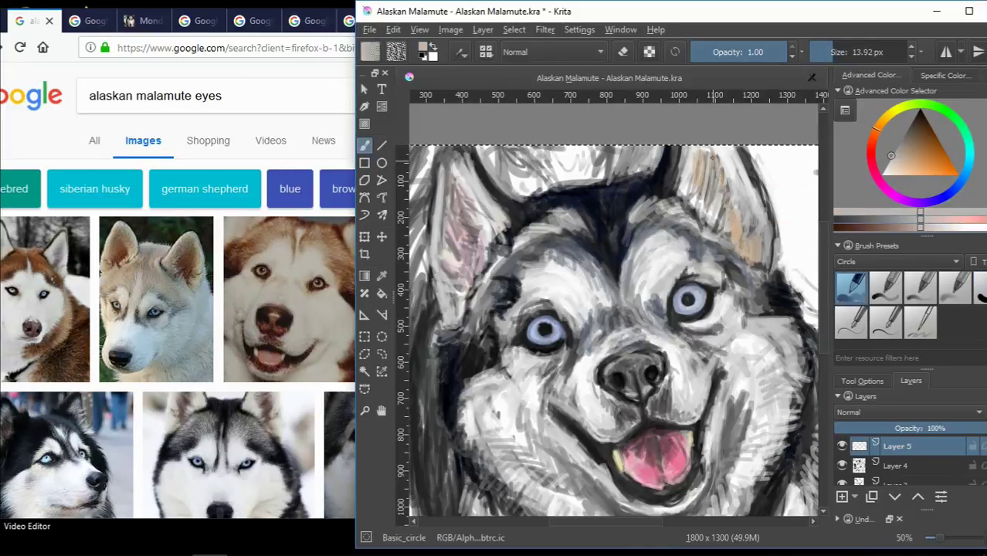
{"action": "left_click", "coordinate": [778, 209], "text": "ctrl"}
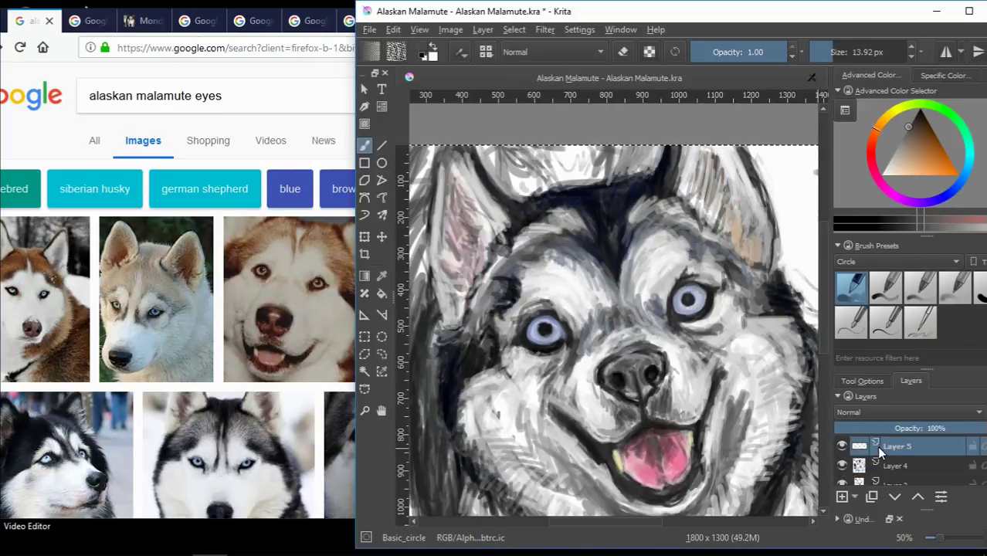
- Make Layer 4 active and pick dark navy and light reddish grey fur colours
{"action": "left_click", "coordinate": [859, 466]}
{"action": "left_click", "coordinate": [641, 185], "text": "ctrl"}
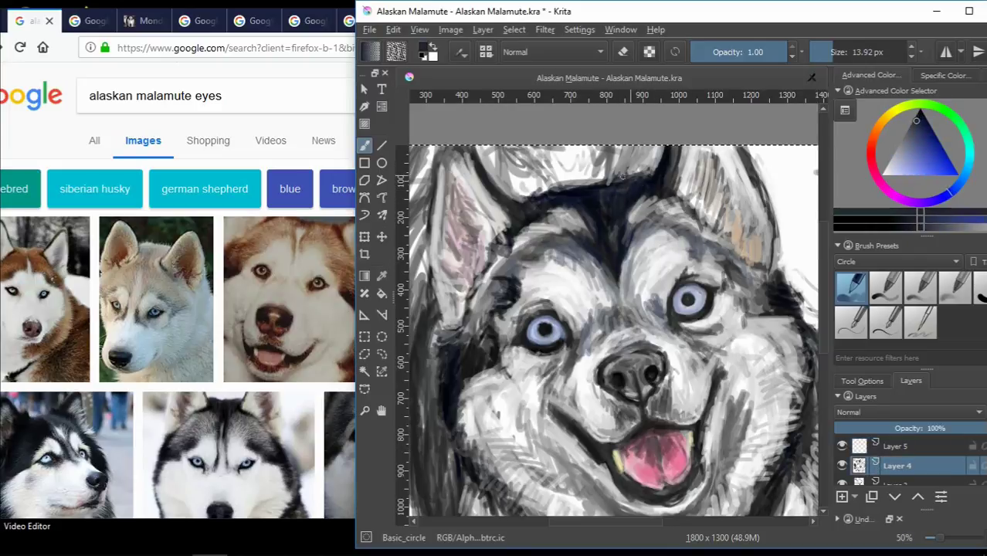
{"action": "left_click", "coordinate": [587, 187], "text": "ctrl"}
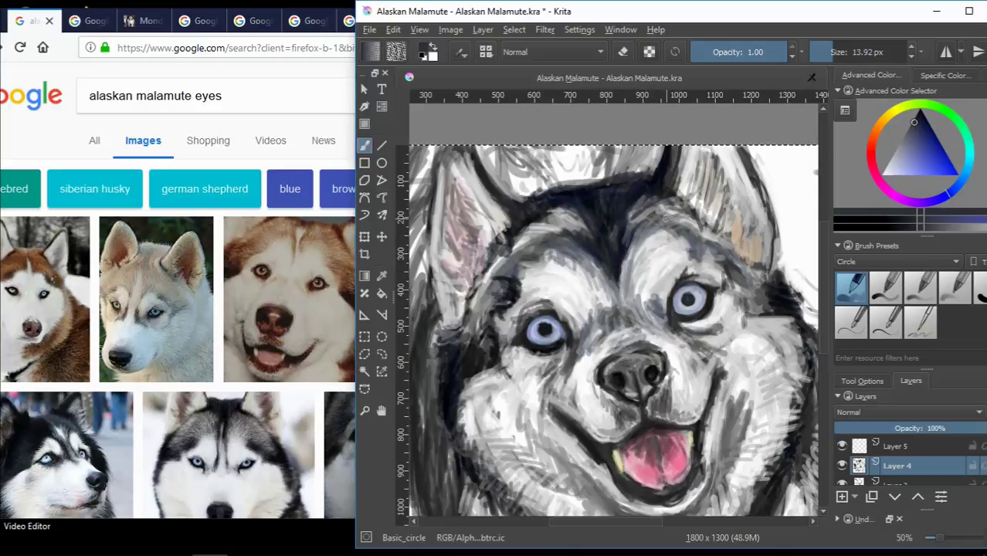
{"action": "left_click", "coordinate": [669, 164], "text": "ctrl"}
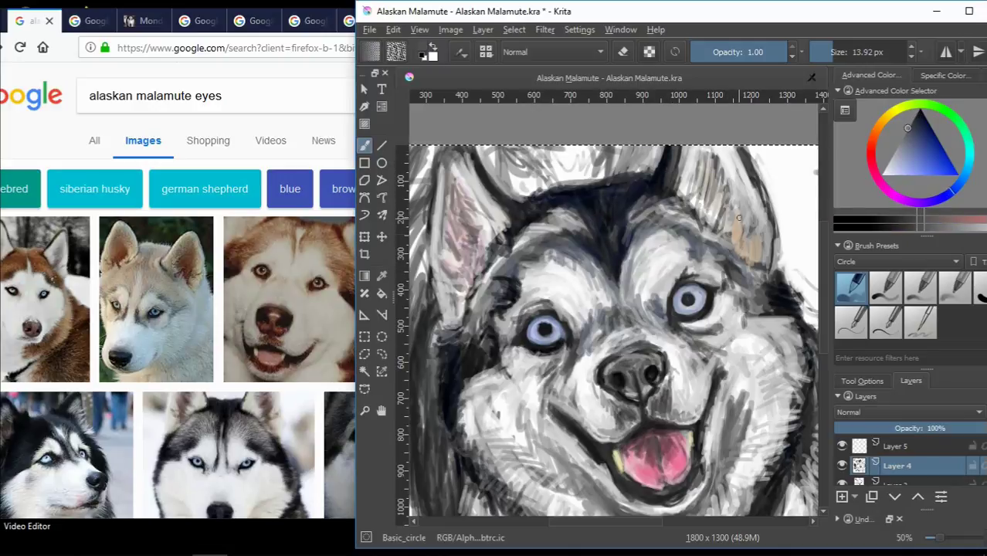
{"action": "scroll", "coordinate": [729, 214], "scroll_direction": "up", "scroll_amount": 1}
{"action": "scroll", "coordinate": [728, 214], "scroll_direction": "down", "scroll_amount": 3}
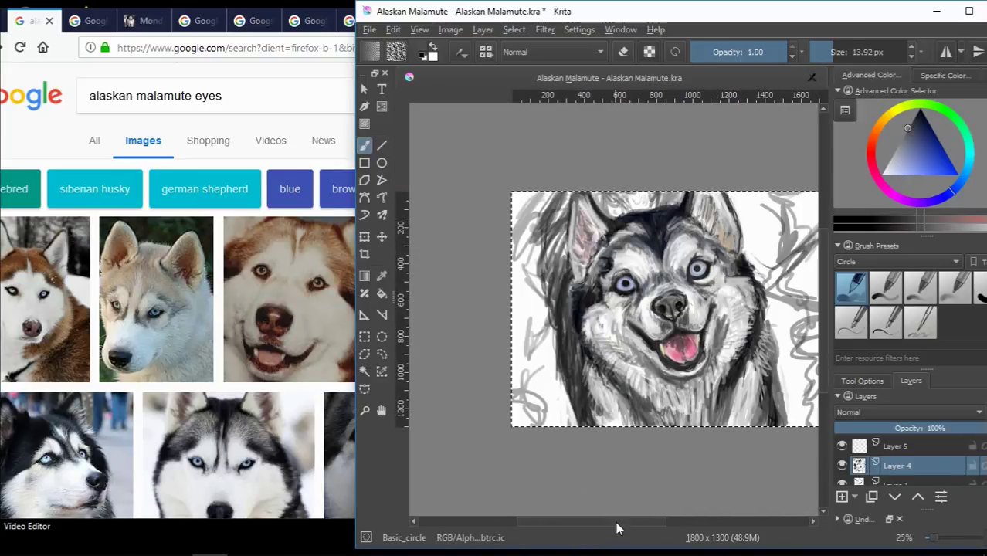
- Paint pale-blue background strokes right of the dog with a roughly 39 px brush
{"action": "left_click", "coordinate": [899, 188]}
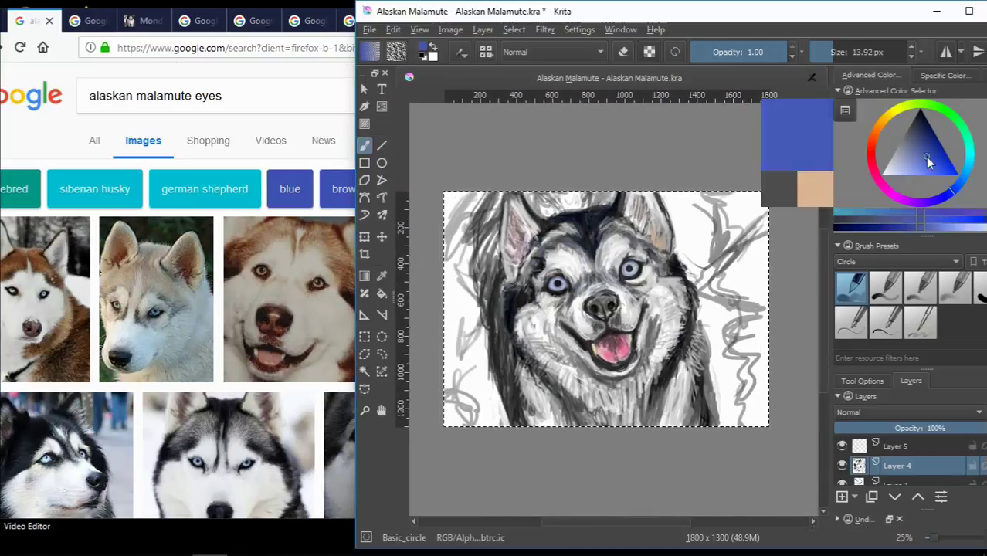
{"action": "left_click_drag", "start_coordinate": [900, 188], "coordinate": [911, 174]}
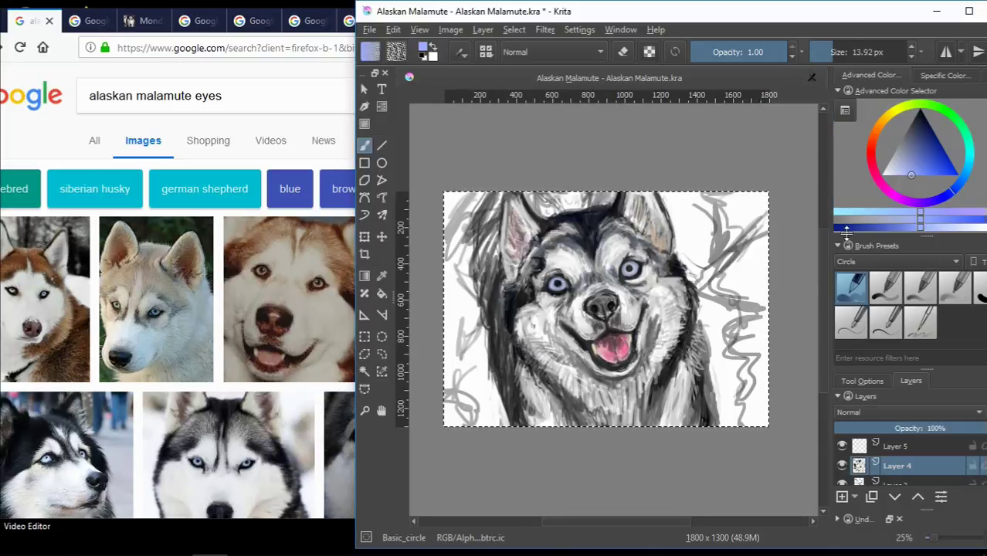
{"action": "left_click", "coordinate": [849, 52]}
{"action": "left_click_drag", "start_coordinate": [726, 209], "coordinate": [703, 285]}
{"action": "left_click_drag", "start_coordinate": [718, 231], "coordinate": [752, 249]}
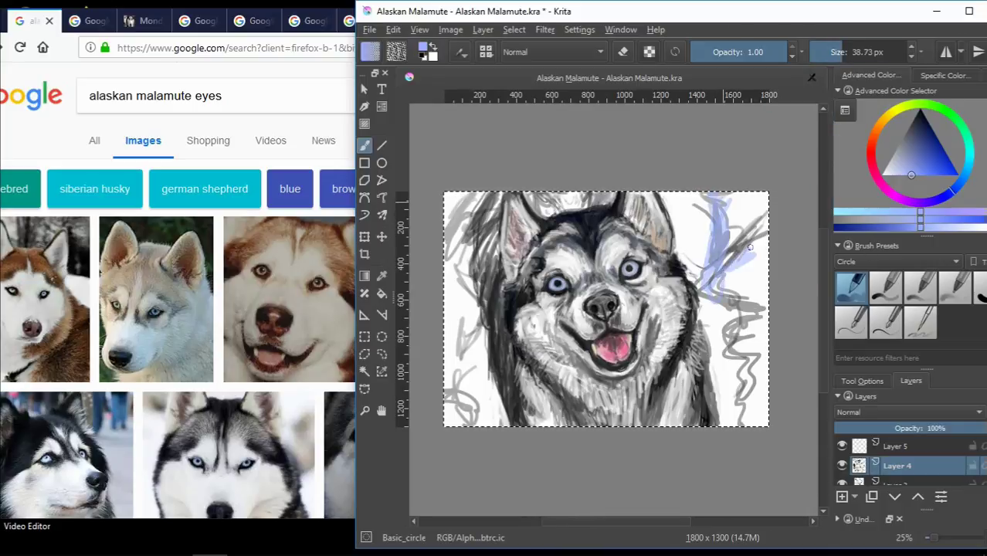
{"action": "left_click_drag", "start_coordinate": [703, 317], "coordinate": [763, 230]}
{"action": "left_click_drag", "start_coordinate": [712, 199], "coordinate": [699, 227]}
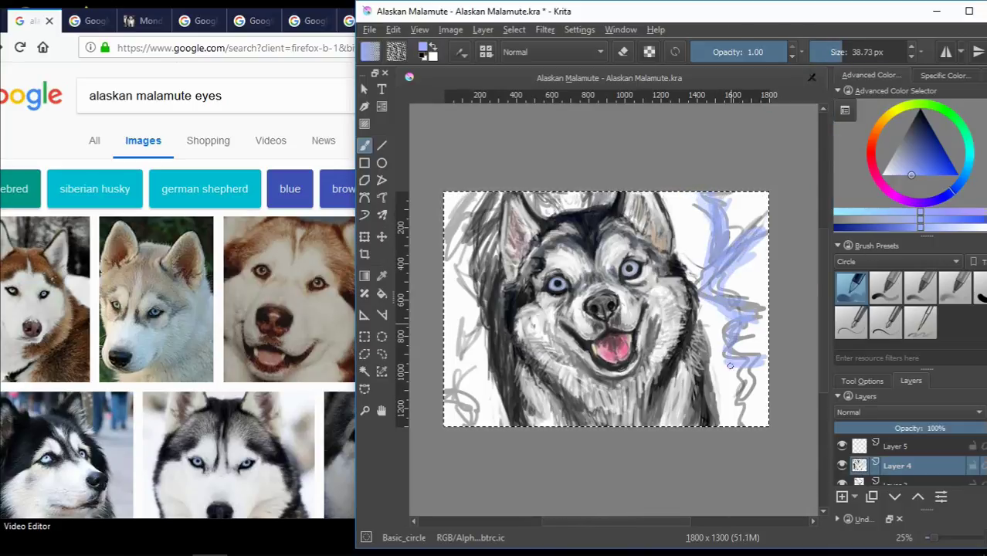
{"action": "left_click_drag", "start_coordinate": [741, 323], "coordinate": [745, 359]}
- Mirror the canvas to check the drawing and pick a light greyish colour
{"action": "scroll", "coordinate": [745, 359], "scroll_direction": "down", "scroll_amount": 3}
{"action": "scroll", "coordinate": [523, 434], "scroll_direction": "up", "scroll_amount": 4}
{"action": "key", "text": "m"}
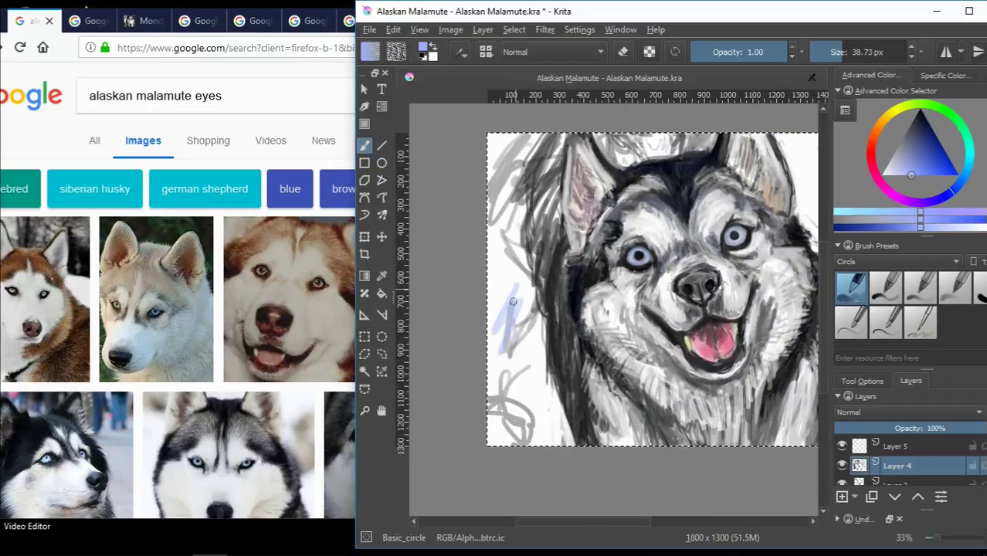
{"action": "key", "text": "m"}
{"action": "scroll", "coordinate": [756, 183], "scroll_direction": "down", "scroll_amount": 2}
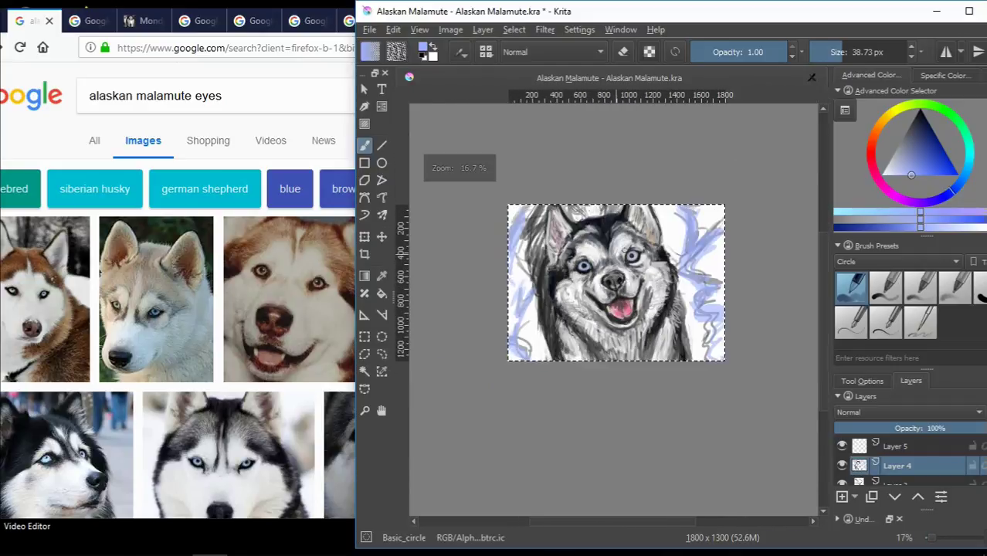
{"action": "scroll", "coordinate": [756, 183], "scroll_direction": "up", "scroll_amount": 2}
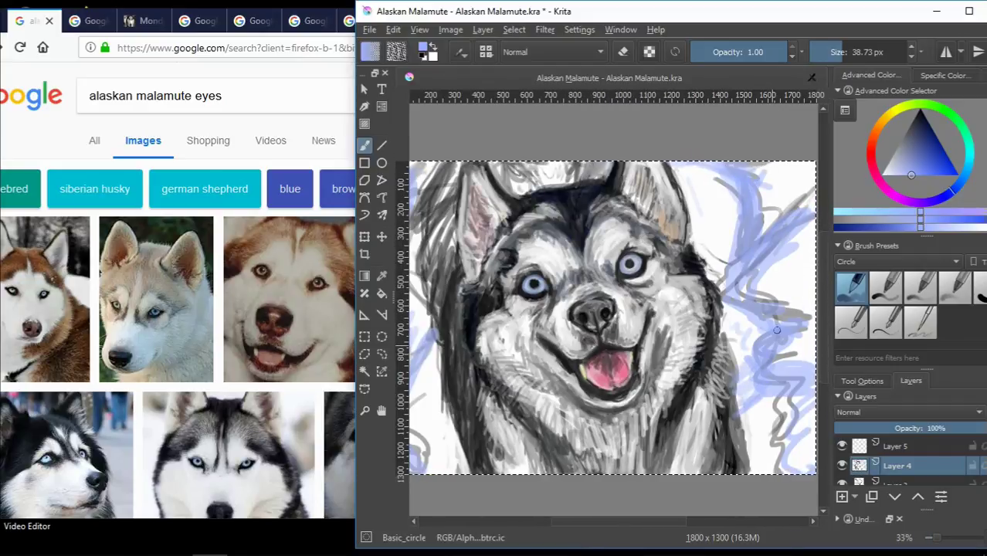
{"action": "left_click", "coordinate": [757, 246], "text": "ctrl"}
{"action": "scroll", "coordinate": [758, 245], "scroll_direction": "down", "scroll_amount": 2}
{"action": "scroll", "coordinate": [757, 246], "scroll_direction": "up", "scroll_amount": 2}
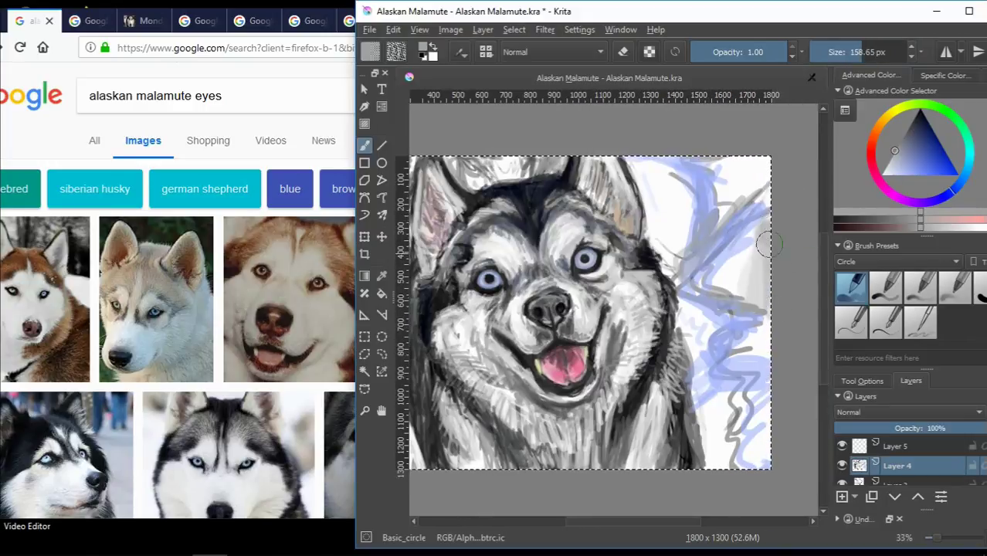
{"action": "key", "text": "m"}
{"action": "scroll", "coordinate": [541, 347], "scroll_direction": "down", "scroll_amount": 2}
{"action": "scroll", "coordinate": [486, 427], "scroll_direction": "up", "scroll_amount": 2}
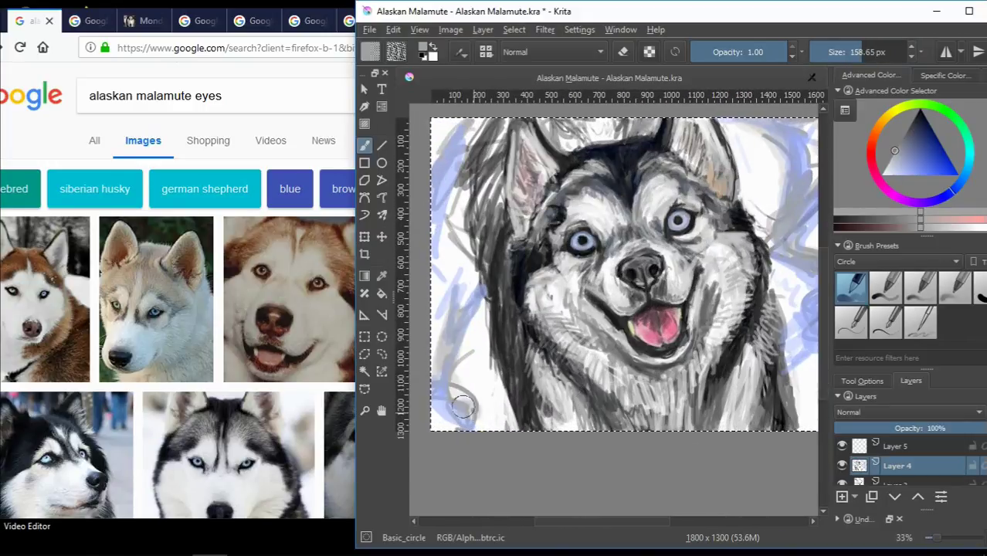
{"action": "scroll", "coordinate": [486, 427], "scroll_direction": "down", "scroll_amount": 1}
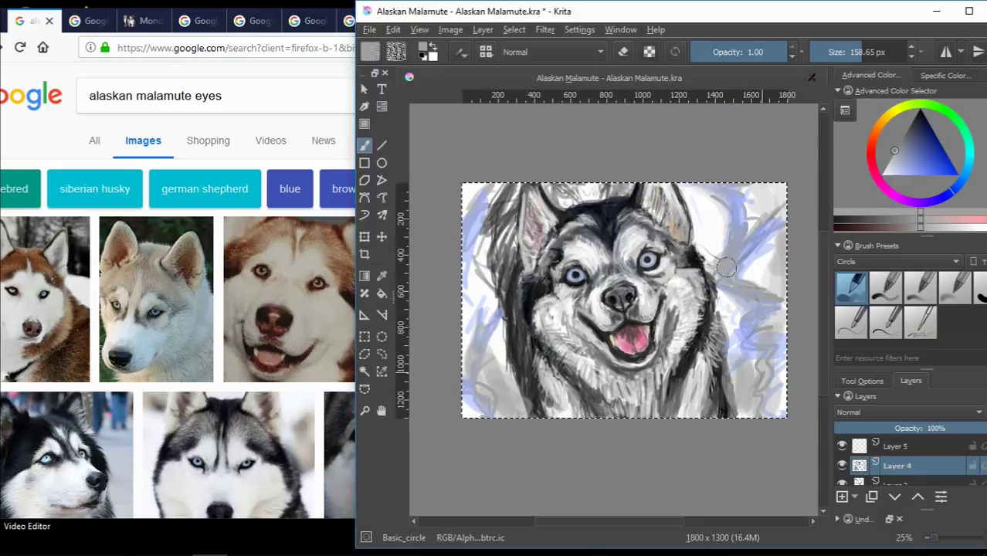
- Lighten the background right of the head with near-white and light blue strokes
{"action": "left_click", "coordinate": [749, 262], "text": "ctrl"}
{"action": "left_click_drag", "start_coordinate": [757, 216], "coordinate": [733, 286]}
{"action": "left_click_drag", "start_coordinate": [761, 244], "coordinate": [729, 286]}
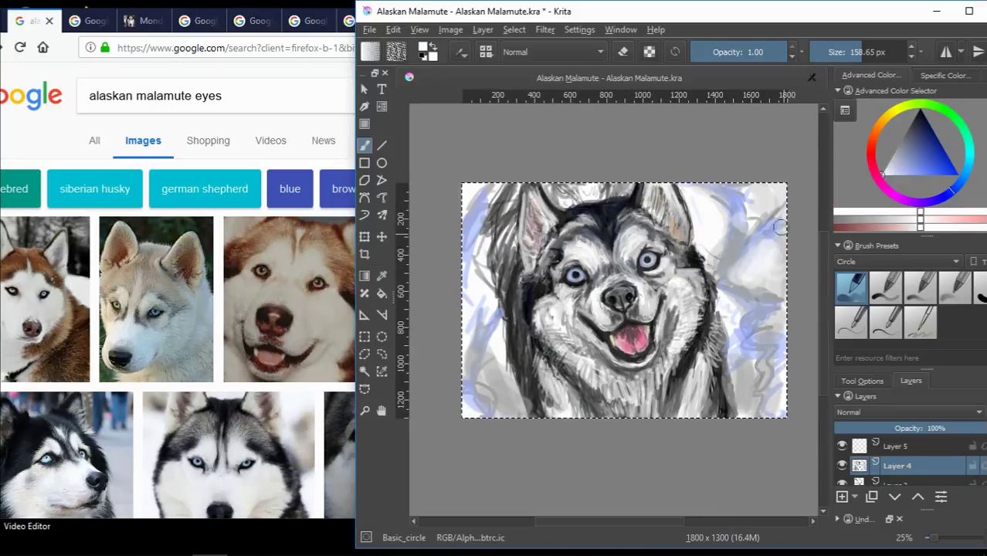
{"action": "mouse_move", "coordinate": [760, 216]}
{"action": "left_mouse_down"}
{"action": "mouse_move", "coordinate": [726, 251]}
{"action": "mouse_move", "coordinate": [730, 262]}
{"action": "left_mouse_up"}
{"action": "left_click", "coordinate": [741, 231], "text": "ctrl"}
{"action": "left_click", "coordinate": [733, 208], "text": "ctrl"}
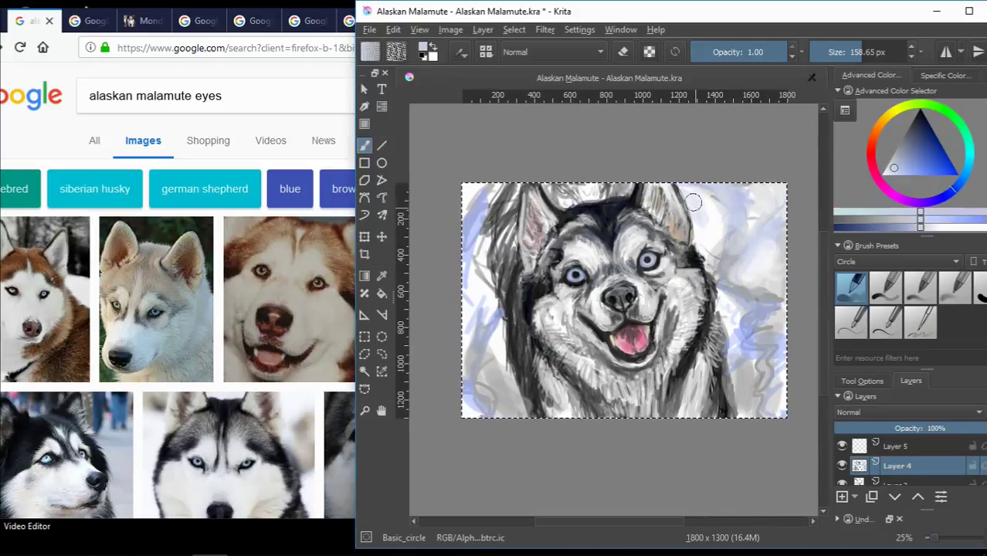
{"action": "mouse_move", "coordinate": [695, 200]}
{"action": "left_mouse_down"}
{"action": "mouse_move", "coordinate": [713, 217]}
{"action": "mouse_move", "coordinate": [726, 315]}
{"action": "mouse_move", "coordinate": [772, 302]}
{"action": "mouse_move", "coordinate": [782, 280]}
{"action": "mouse_move", "coordinate": [773, 275]}
{"action": "left_mouse_up"}
{"action": "left_click", "coordinate": [714, 254], "text": "ctrl"}
{"action": "left_click", "coordinate": [733, 316], "text": "ctrl"}
{"action": "left_click", "coordinate": [780, 277], "text": "ctrl"}
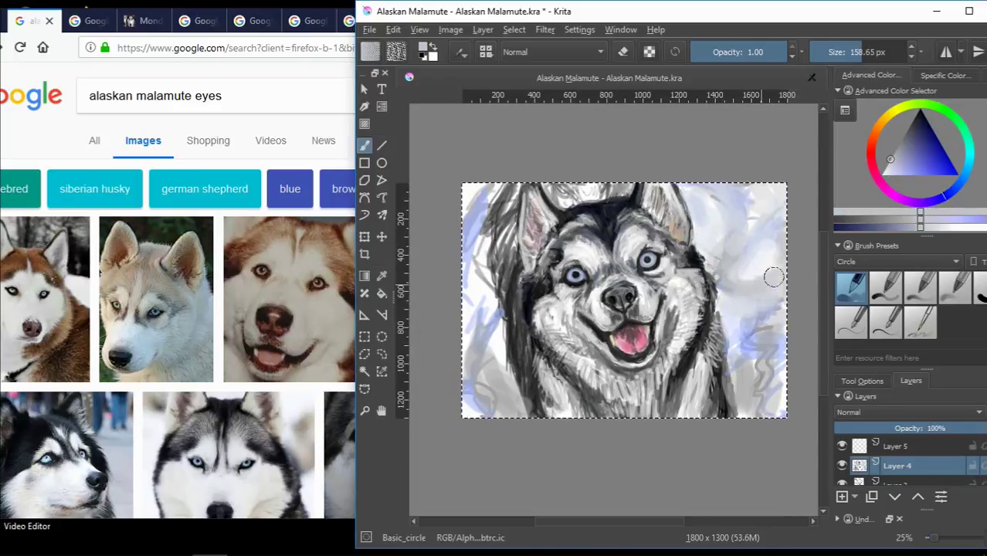
- Rework the upper-right background and right-edge blue strokes with pinkish-white and blue-grey
{"action": "left_click", "coordinate": [768, 262], "text": "ctrl"}
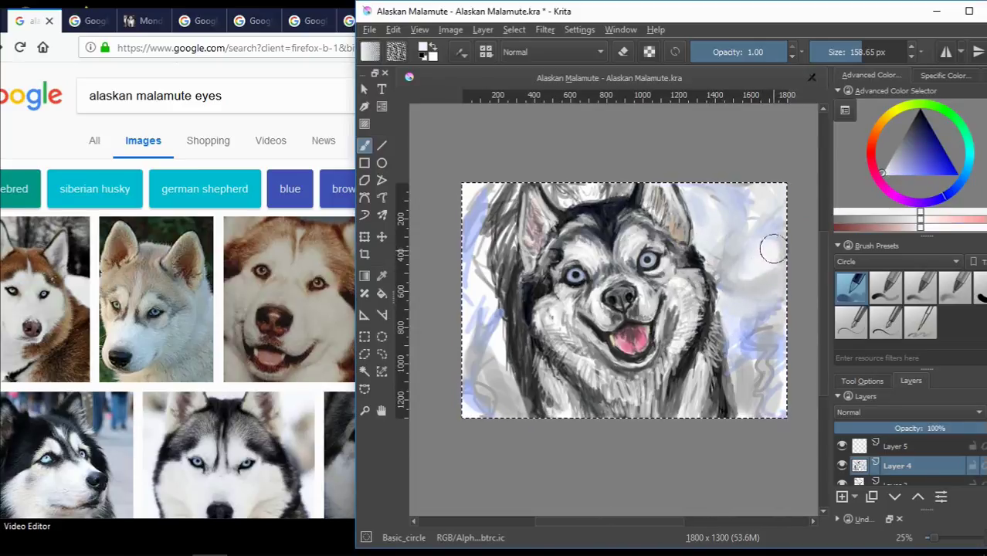
{"action": "mouse_move", "coordinate": [748, 205]}
{"action": "left_mouse_down"}
{"action": "mouse_move", "coordinate": [745, 214]}
{"action": "mouse_move", "coordinate": [716, 191]}
{"action": "mouse_move", "coordinate": [780, 239]}
{"action": "left_mouse_up"}
{"action": "left_click", "coordinate": [725, 209], "text": "ctrl"}
{"action": "left_click", "coordinate": [784, 239], "text": "ctrl"}
{"action": "left_click", "coordinate": [784, 386], "text": "ctrl"}
{"action": "mouse_move", "coordinate": [772, 371]}
{"action": "left_mouse_down"}
{"action": "mouse_move", "coordinate": [765, 325]}
{"action": "mouse_move", "coordinate": [760, 375]}
{"action": "mouse_move", "coordinate": [766, 357]}
{"action": "left_mouse_up"}
{"action": "left_click", "coordinate": [786, 330], "text": "ctrl"}
{"action": "left_click", "coordinate": [760, 375], "text": "ctrl"}
- Check the husky reference photos, then add blue and grey strokes right of the dog
{"action": "double_click", "coordinate": [808, 1]}
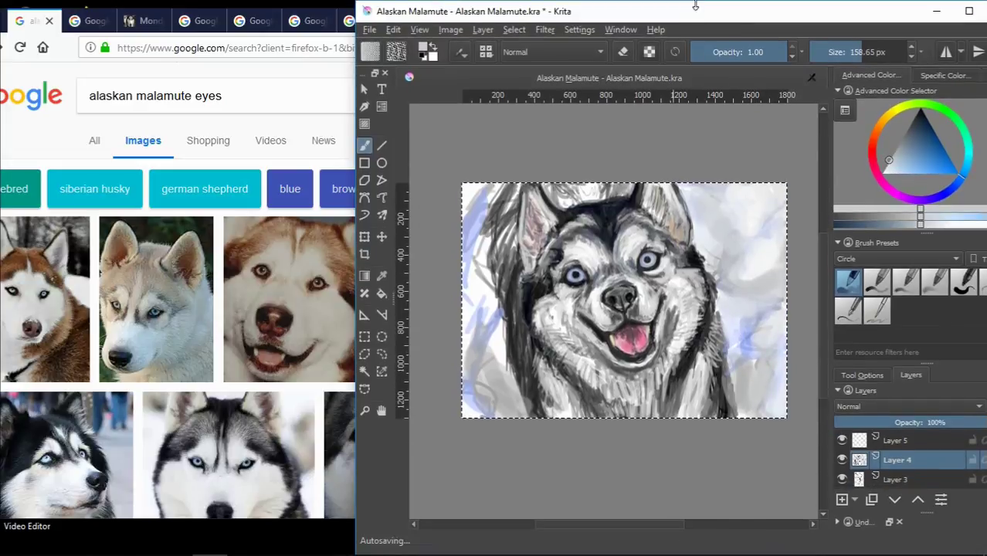
{"action": "left_click", "coordinate": [101, 162]}
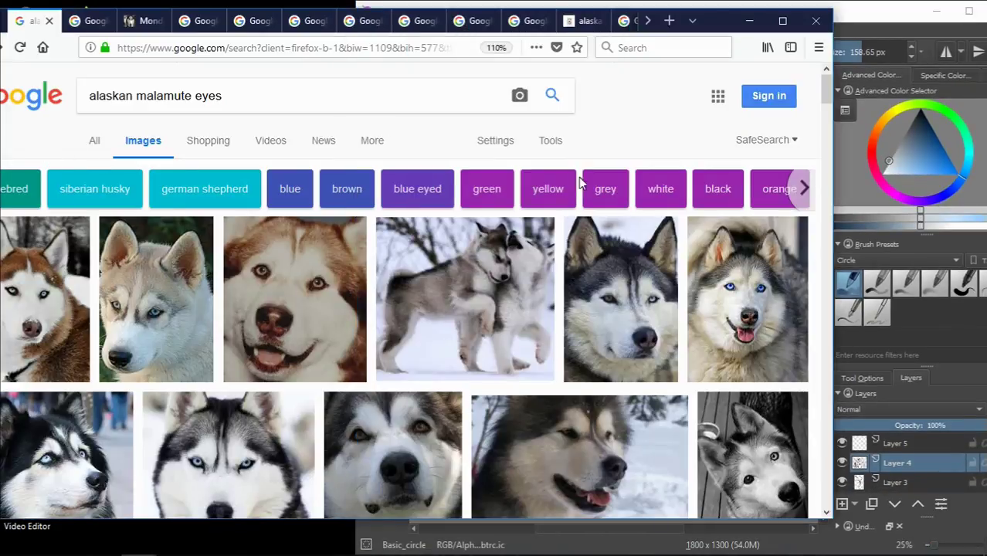
{"action": "left_click_drag", "start_coordinate": [825, 89], "coordinate": [830, 135]}
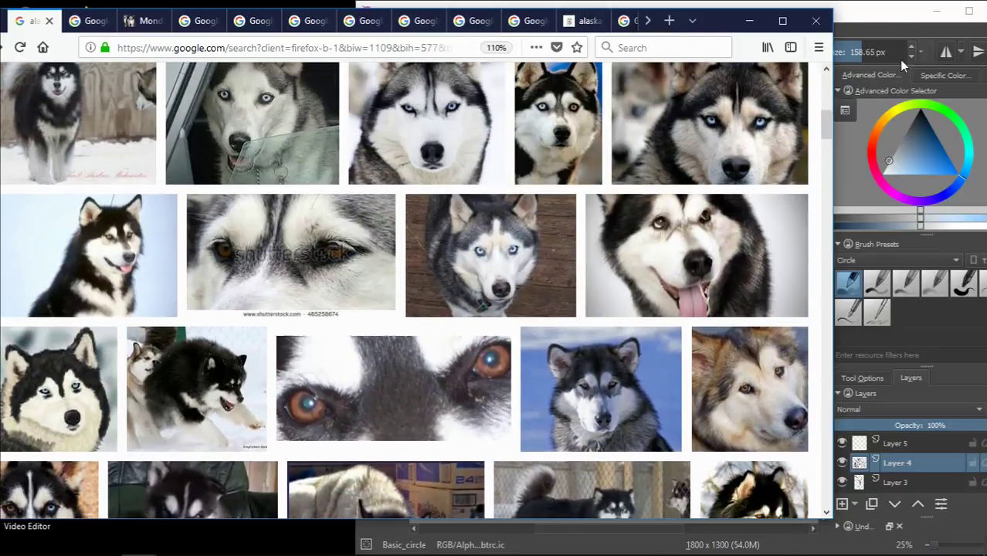
{"action": "left_click", "coordinate": [899, 60]}
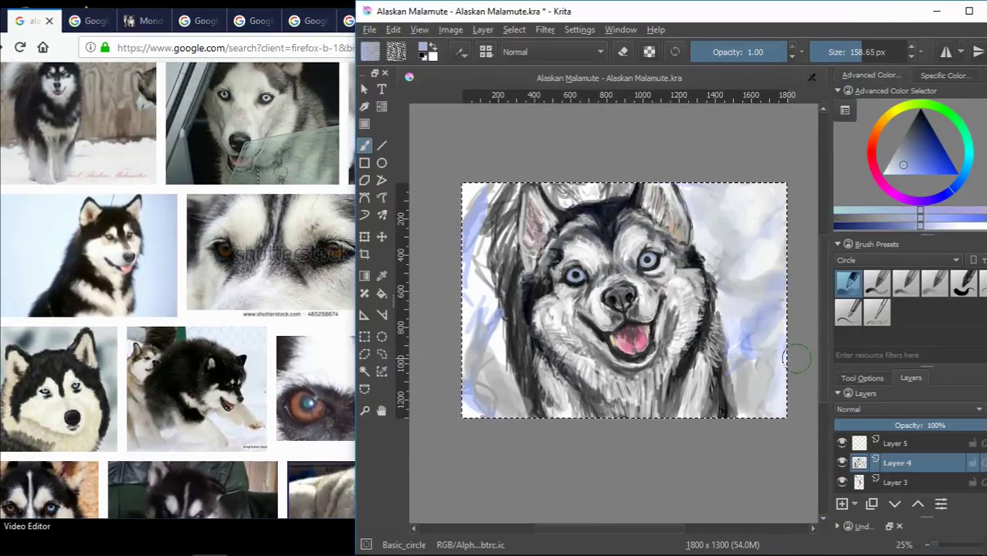
{"action": "mouse_move", "coordinate": [772, 310]}
{"action": "left_mouse_down"}
{"action": "mouse_move", "coordinate": [738, 342]}
{"action": "mouse_move", "coordinate": [702, 201]}
{"action": "left_mouse_up"}
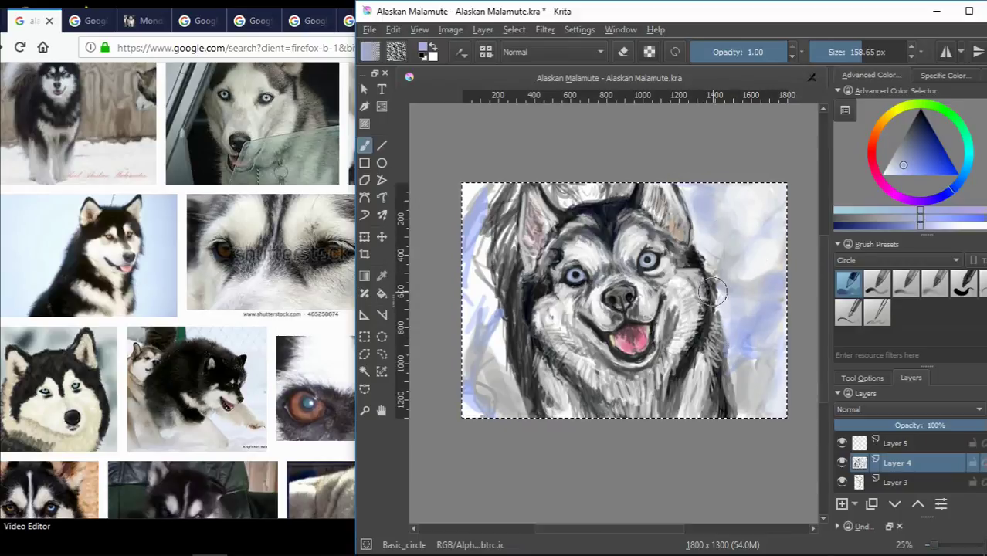
- Lighten the lower-left background and left-edge strip with white and light blue
{"action": "left_click", "coordinate": [487, 381], "text": "ctrl"}
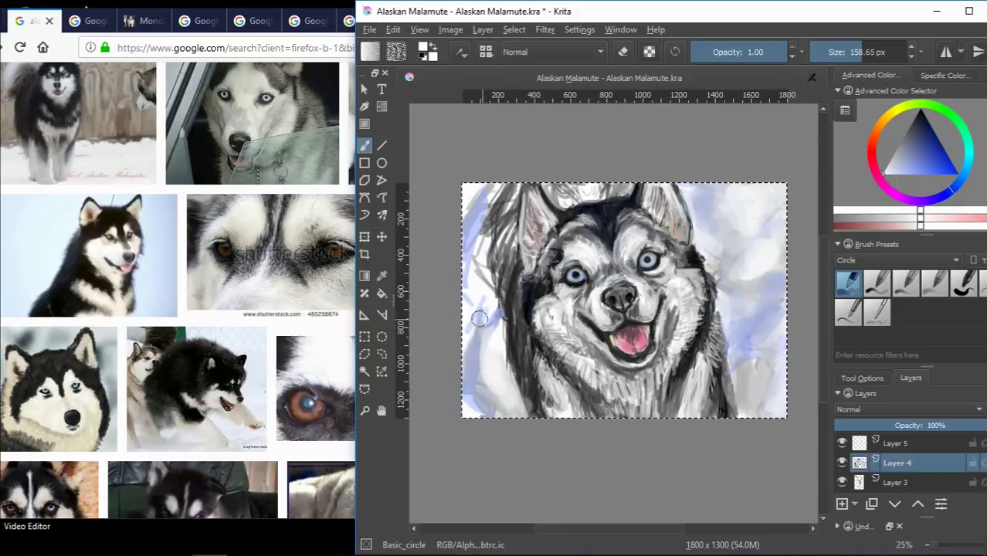
{"action": "left_click_drag", "start_coordinate": [479, 317], "coordinate": [482, 396]}
{"action": "left_click", "coordinate": [467, 224], "text": "ctrl"}
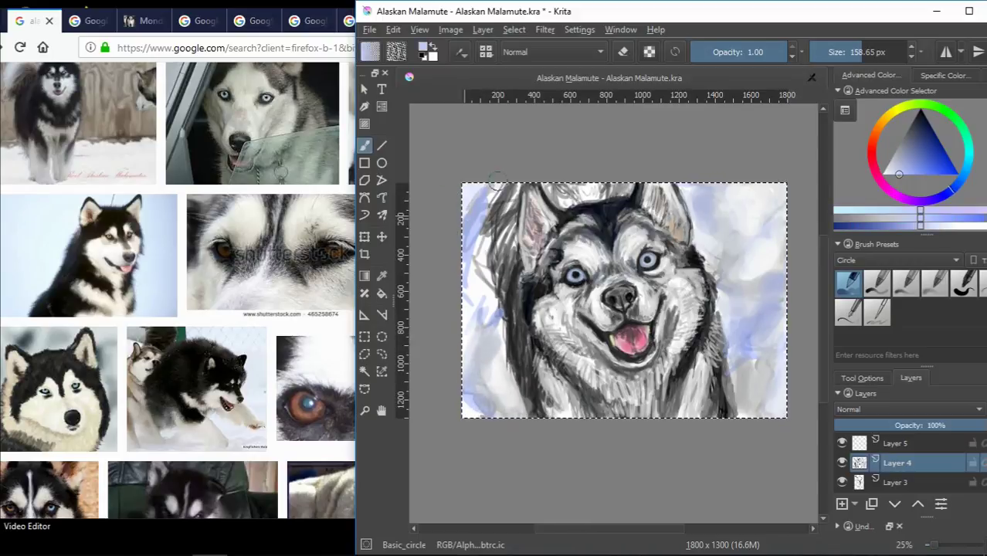
{"action": "left_click_drag", "start_coordinate": [476, 199], "coordinate": [473, 305]}
{"action": "left_click", "coordinate": [484, 331], "text": "ctrl"}
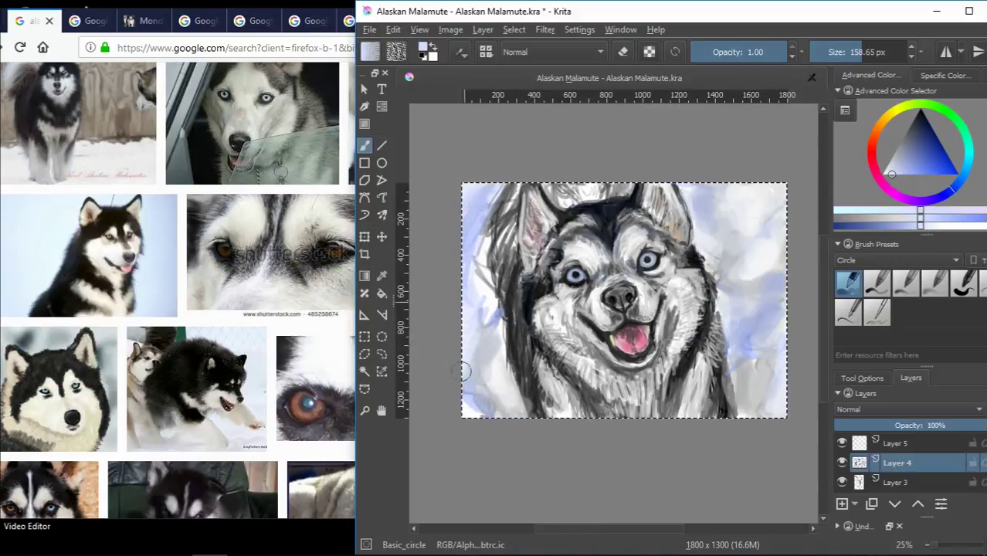
- Sample warm greys, pinkish tones and light blue-greys from around the painting
{"action": "left_click", "coordinate": [699, 255], "text": "ctrl"}
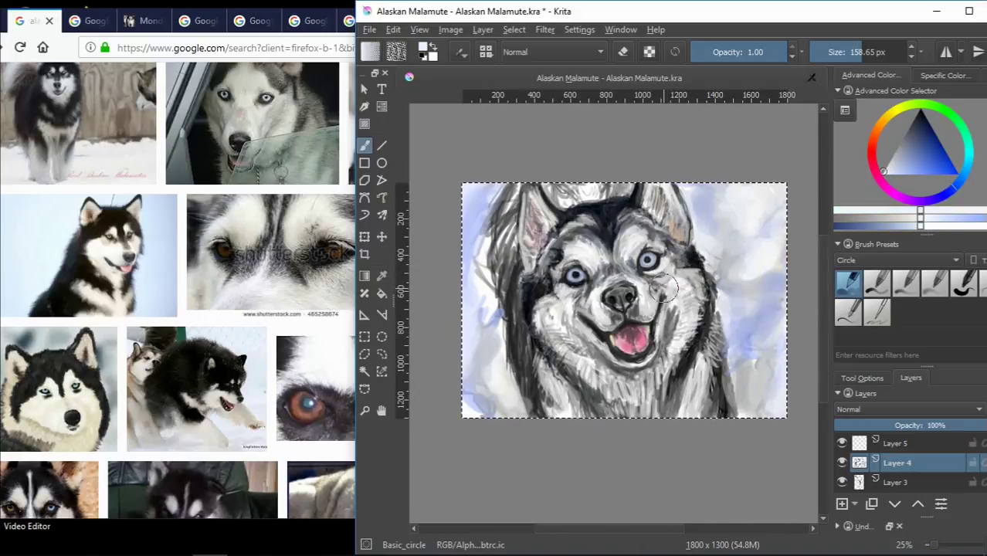
{"action": "left_click", "coordinate": [665, 278], "text": "ctrl"}
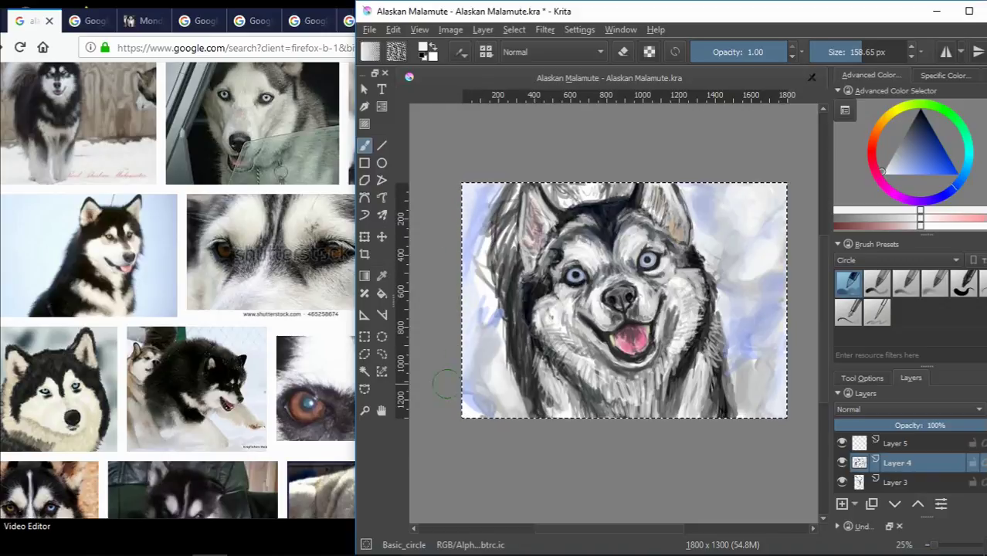
{"action": "left_click", "coordinate": [483, 309], "text": "ctrl"}
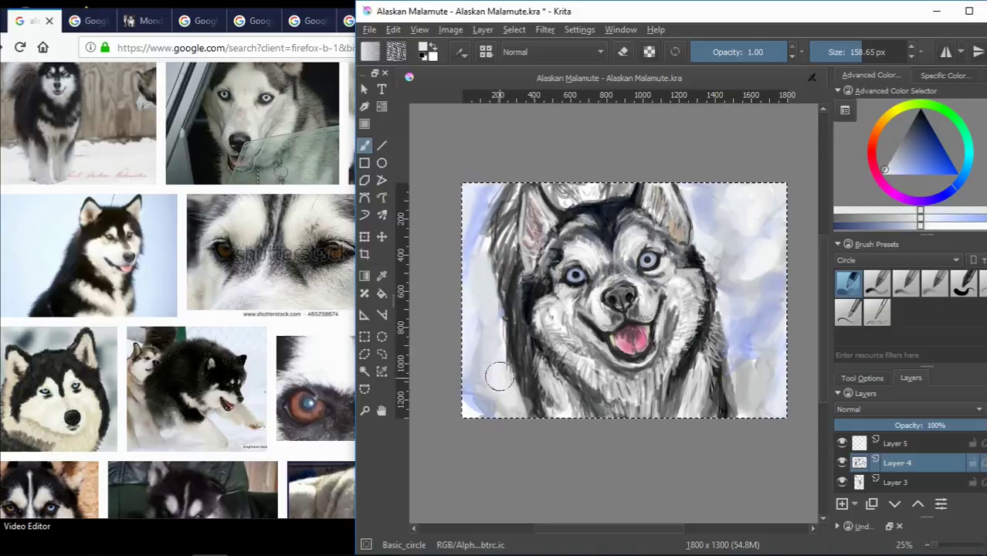
{"action": "left_click", "coordinate": [647, 248], "text": "ctrl"}
{"action": "left_click", "coordinate": [498, 340], "text": "ctrl"}
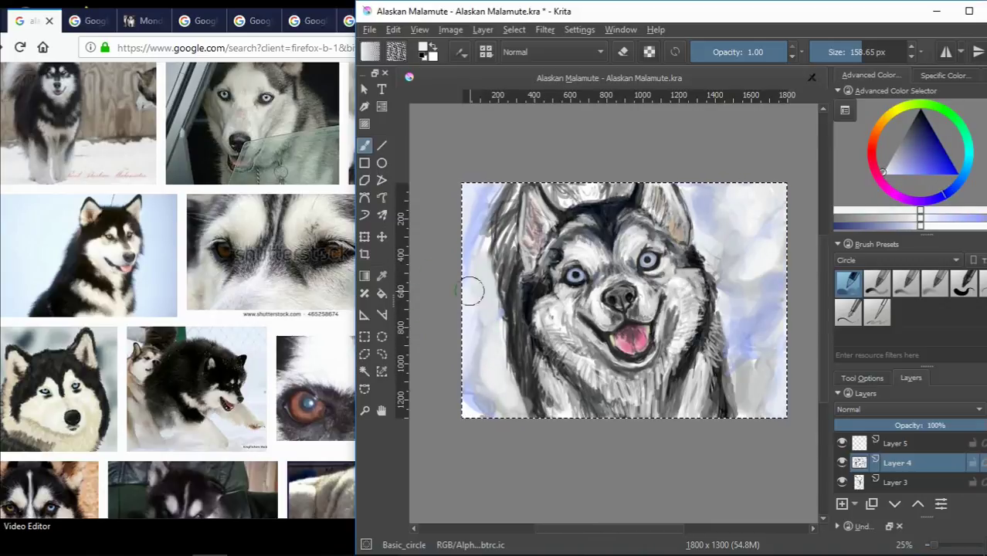
{"action": "left_click", "coordinate": [469, 340], "text": "ctrl"}
{"action": "left_click", "coordinate": [471, 235], "text": "ctrl"}
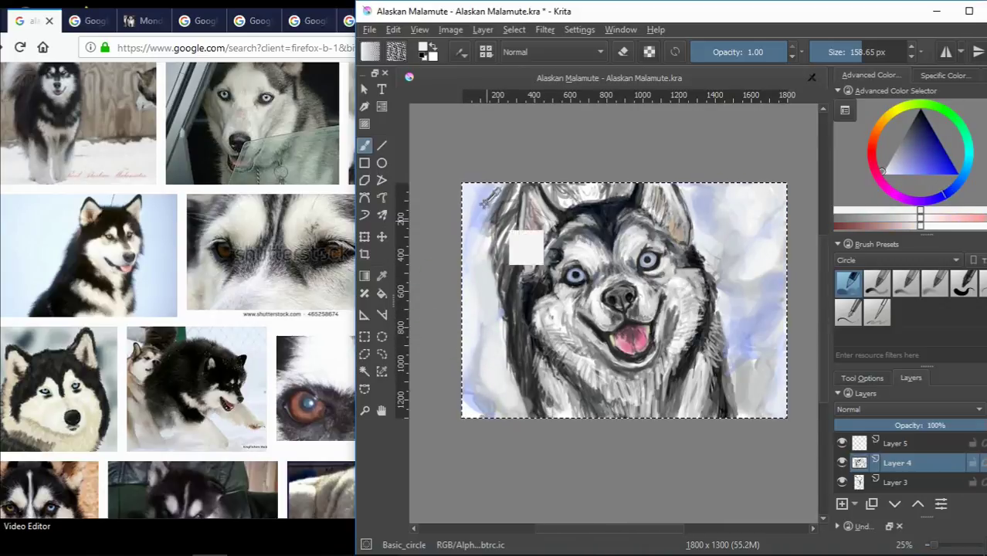
{"action": "left_click", "coordinate": [468, 239], "text": "ctrl"}
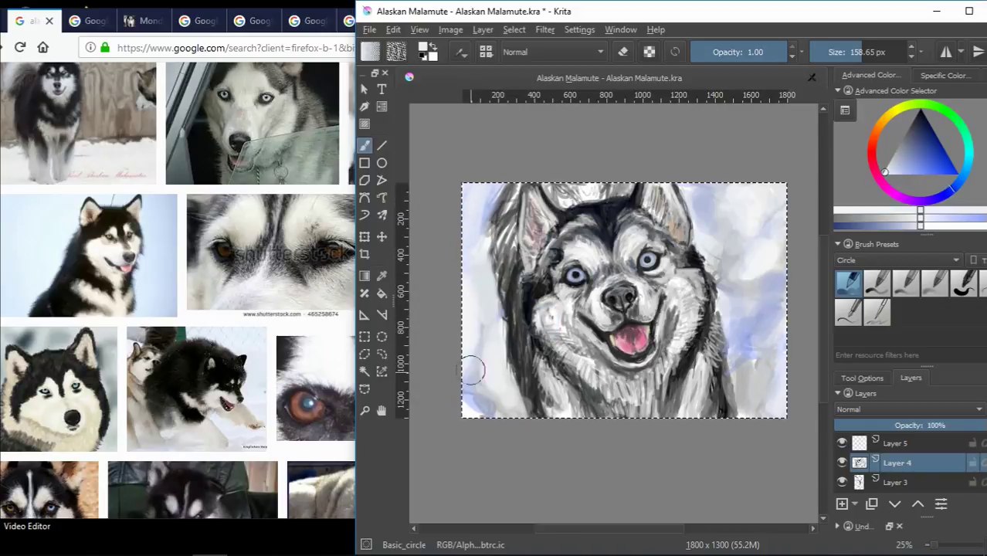
{"action": "left_click", "coordinate": [482, 377], "text": "ctrl"}
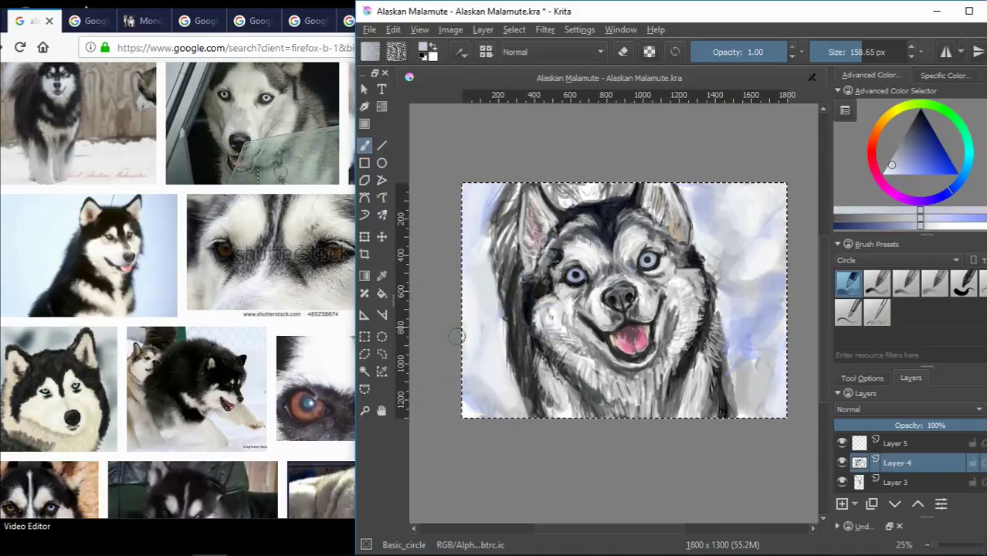
- Sample pale right-edge background tones, a pinkish-red and a light bluish grey
{"action": "left_click", "coordinate": [776, 320], "text": "ctrl"}
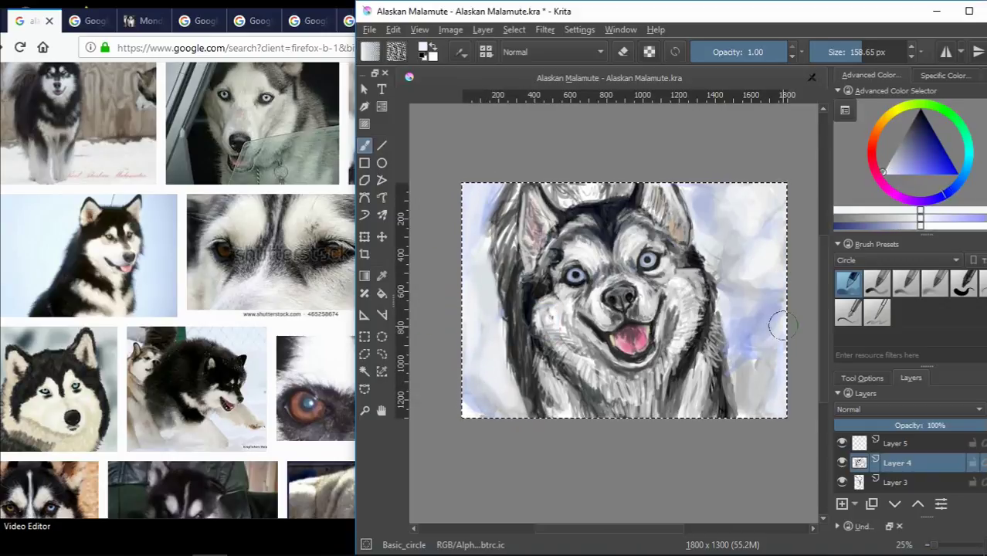
{"action": "left_click", "coordinate": [780, 302], "text": "ctrl"}
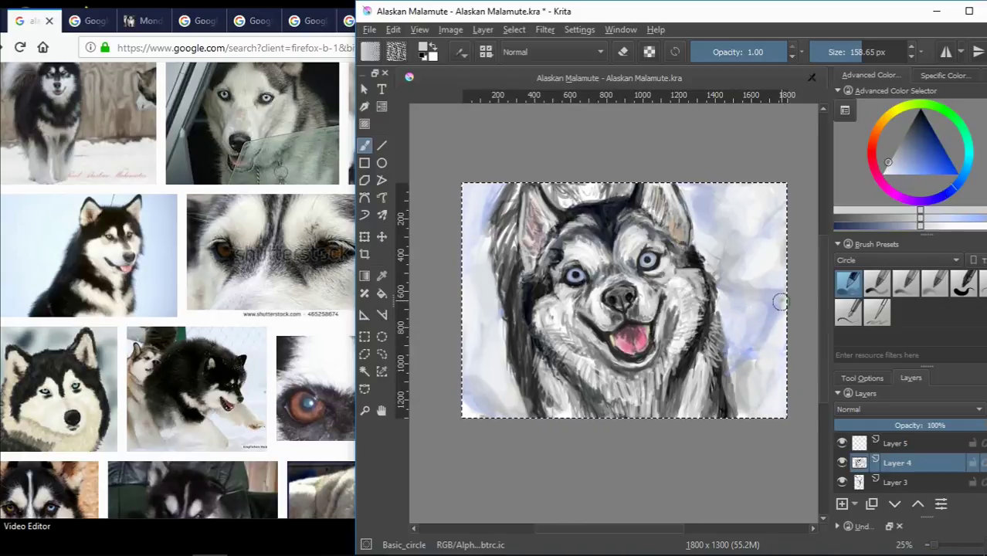
{"action": "left_click", "coordinate": [763, 330], "text": "ctrl"}
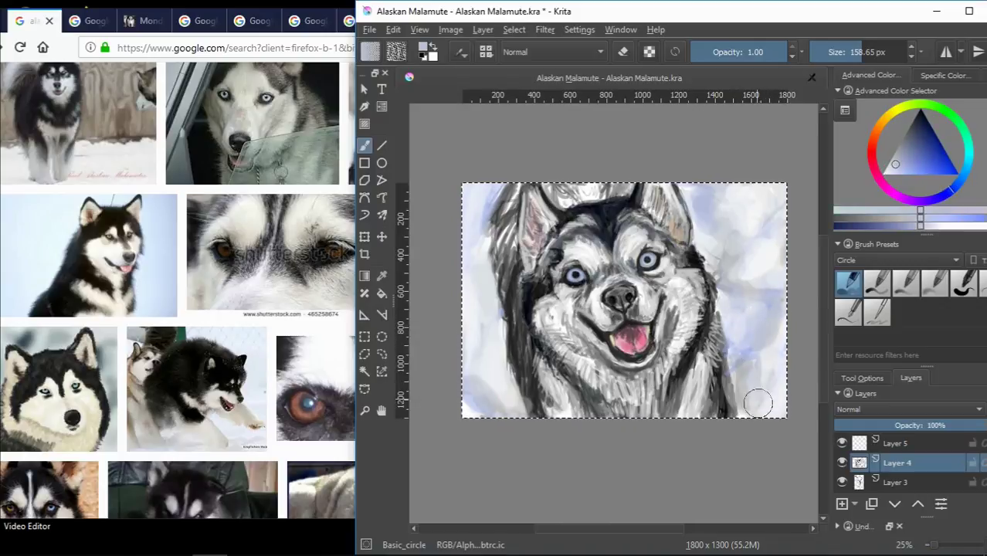
{"action": "left_click", "coordinate": [746, 324], "text": "ctrl"}
{"action": "left_click", "coordinate": [743, 323], "text": "ctrl"}
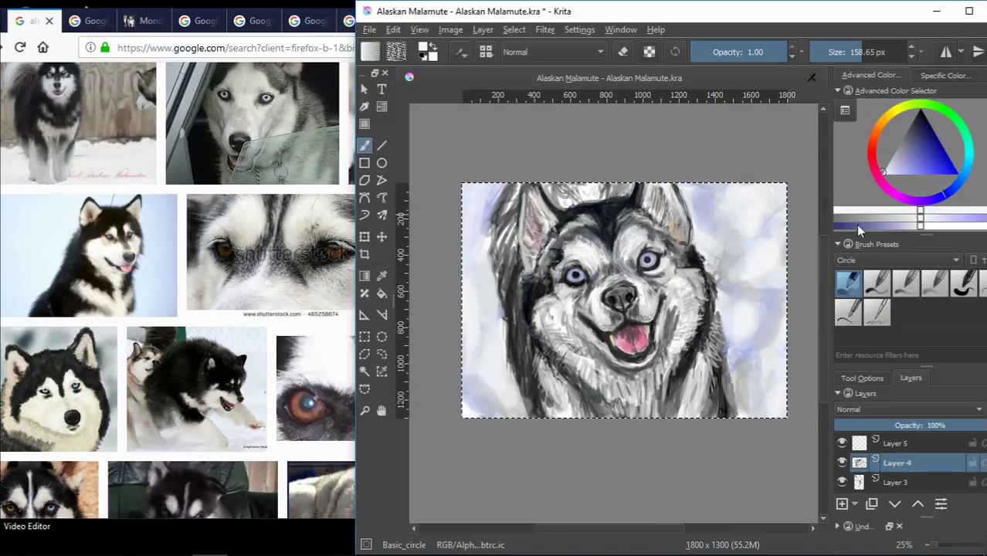
{"action": "left_click", "coordinate": [744, 303], "text": "ctrl"}
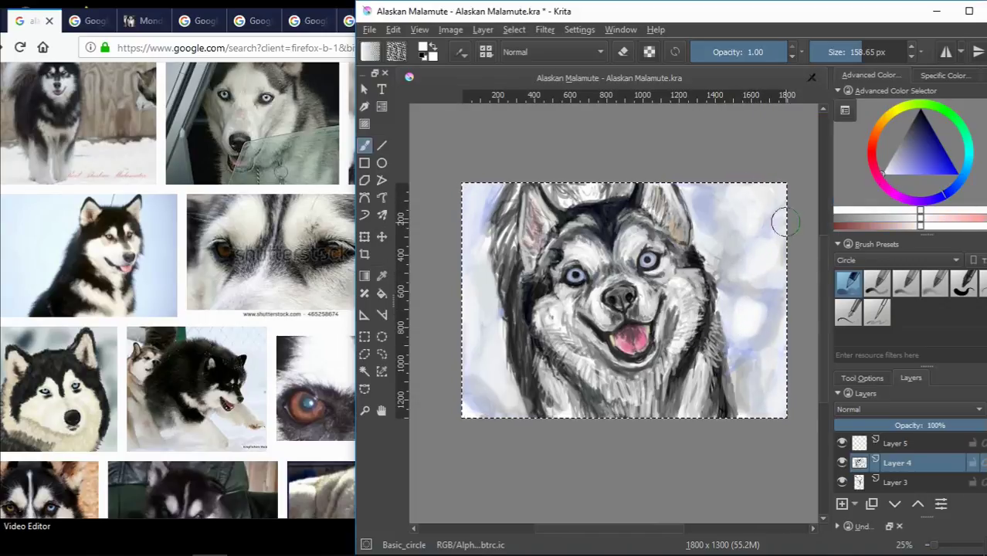
{"action": "left_click", "coordinate": [472, 366], "text": "ctrl"}
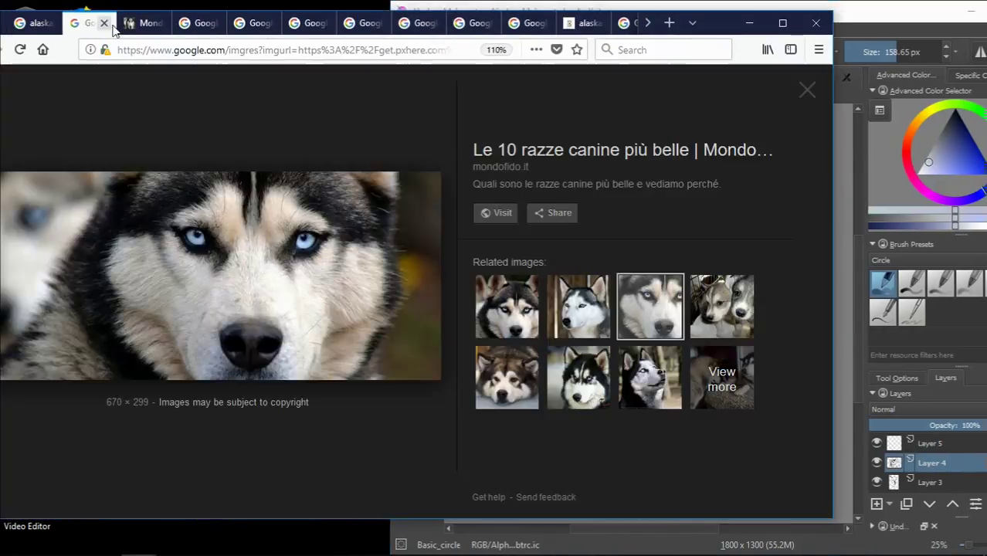
- Scroll the Google Images page showing the blue-eyed husky close-up reference
{"action": "scroll", "coordinate": [662, 241], "scroll_direction": "up", "scroll_amount": 2}
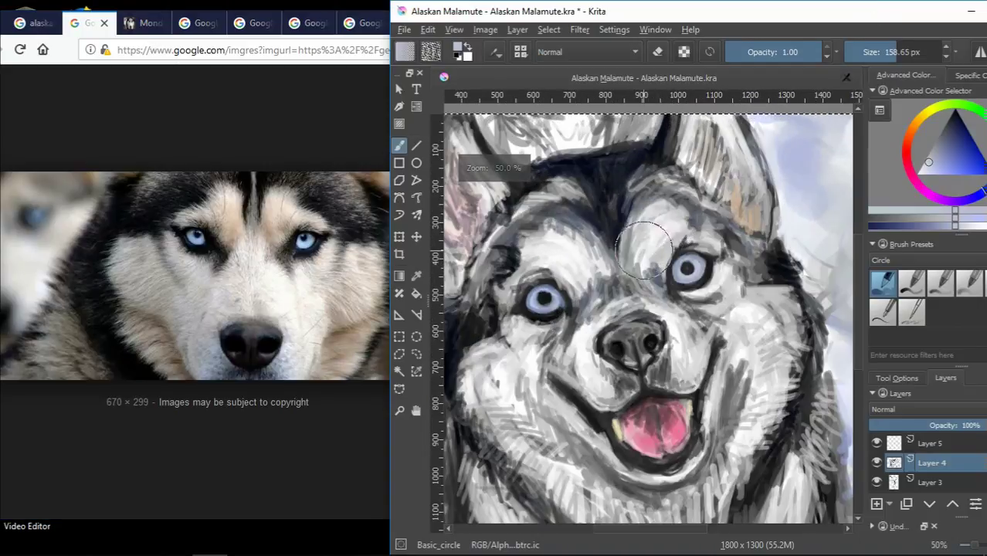
- Set the brush to about 21 px and sample dark and light grey fur tones
{"action": "scroll", "coordinate": [674, 317], "scroll_direction": "down", "scroll_amount": 3}
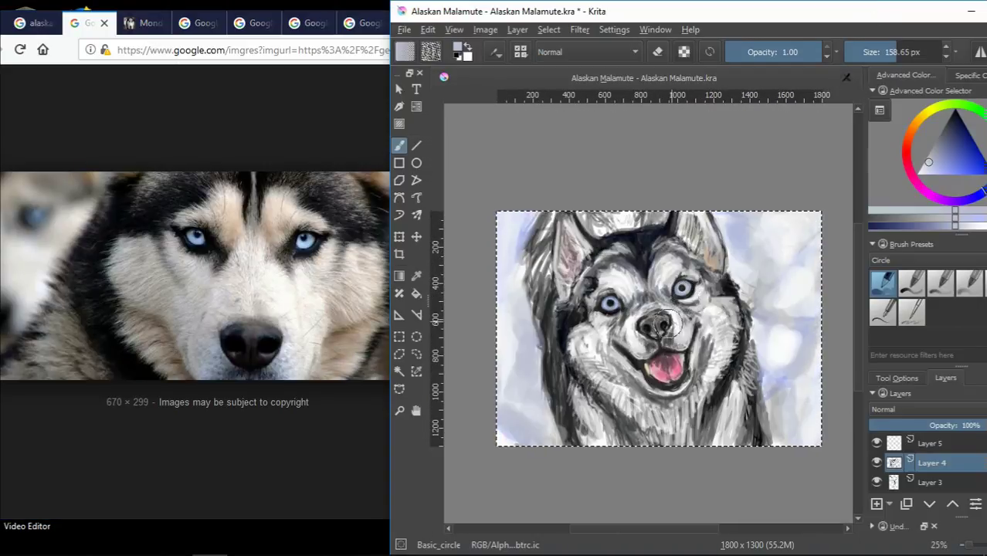
{"action": "scroll", "coordinate": [606, 361], "scroll_direction": "up", "scroll_amount": 1}
{"action": "scroll", "coordinate": [581, 344], "scroll_direction": "up", "scroll_amount": 1}
{"action": "left_click", "coordinate": [735, 167], "text": "ctrl"}
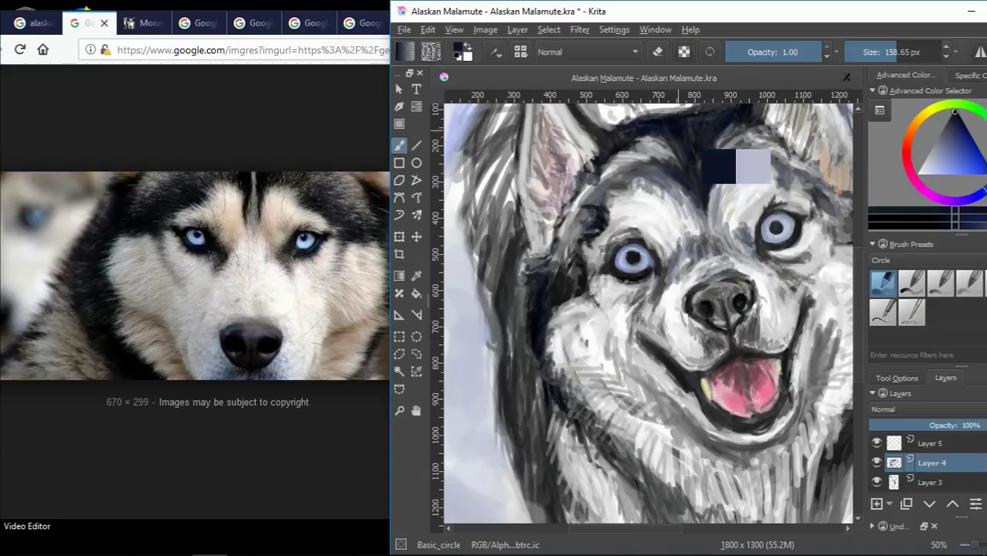
{"action": "left_click", "coordinate": [853, 52]}
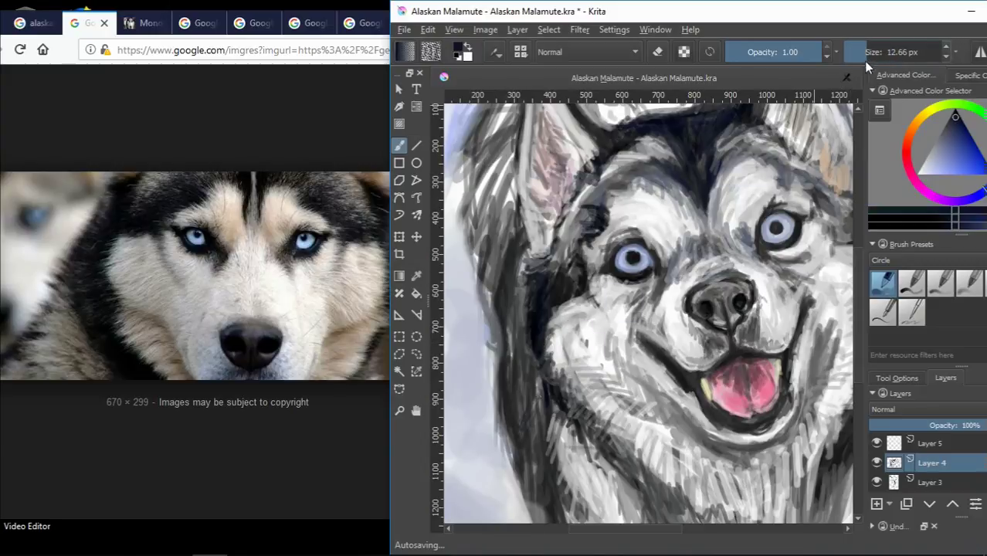
{"action": "left_click", "coordinate": [863, 52]}
{"action": "left_click", "coordinate": [616, 184], "text": "ctrl"}
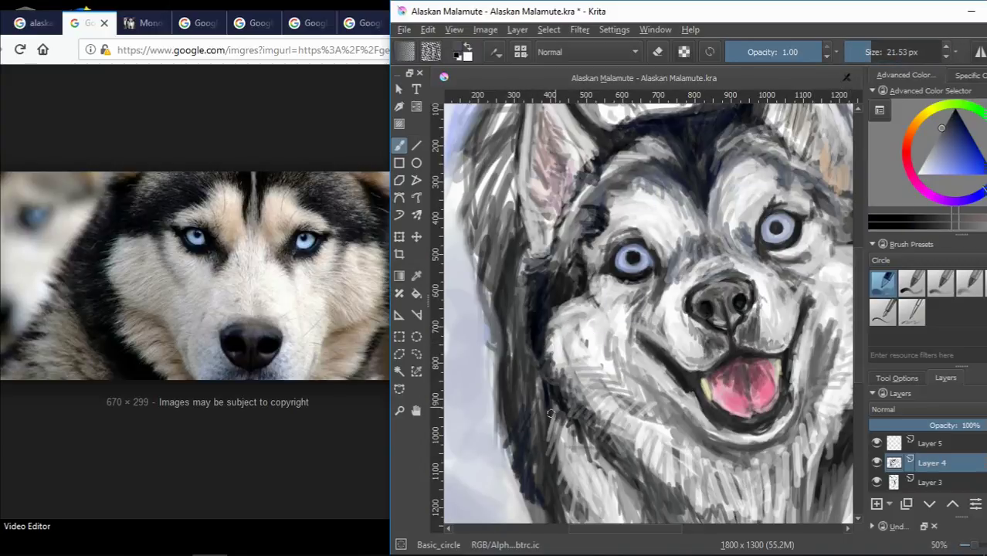
{"action": "left_click", "coordinate": [706, 176], "text": "ctrl"}
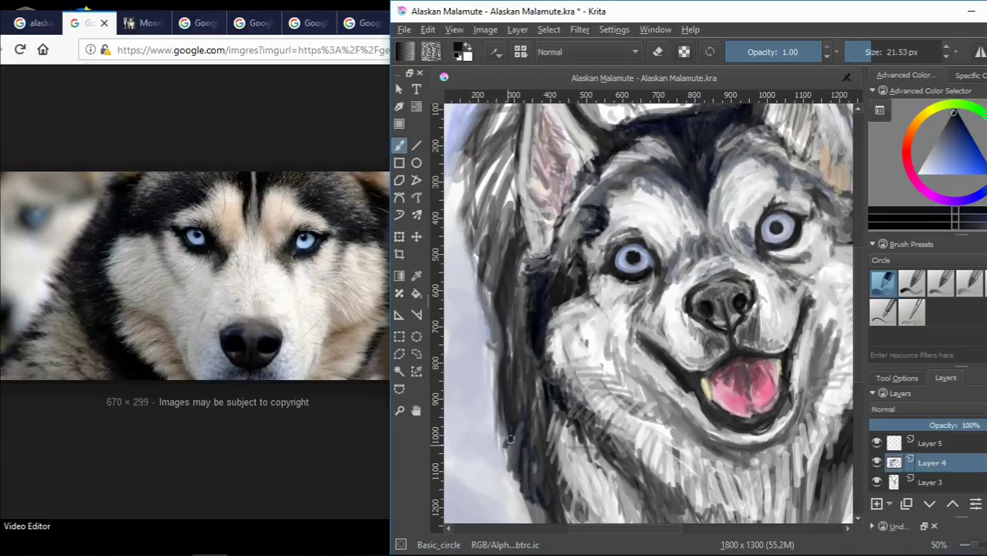
- Paint dark fur along the lower left, near the left ear and eye, and down the left side
{"action": "mouse_move", "coordinate": [510, 438]}
{"action": "left_mouse_down"}
{"action": "mouse_move", "coordinate": [534, 486]}
{"action": "mouse_move", "coordinate": [572, 519]}
{"action": "left_mouse_up"}
{"action": "scroll", "coordinate": [670, 454], "scroll_direction": "down", "scroll_amount": 1}
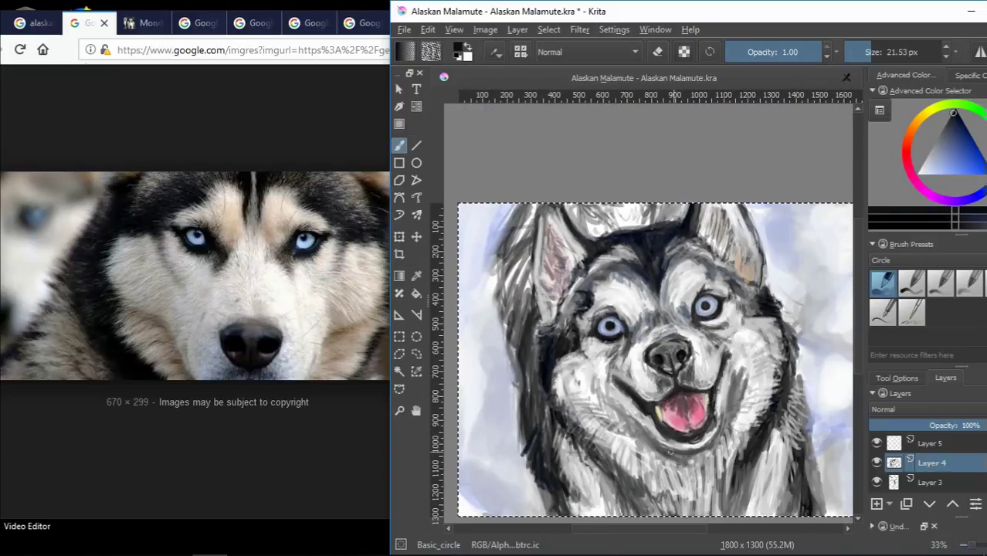
{"action": "scroll", "coordinate": [523, 324], "scroll_direction": "up", "scroll_amount": 3}
{"action": "mouse_move", "coordinate": [548, 263]}
{"action": "left_mouse_down"}
{"action": "mouse_move", "coordinate": [524, 341]}
{"action": "mouse_move", "coordinate": [523, 278]}
{"action": "mouse_move", "coordinate": [564, 332]}
{"action": "mouse_move", "coordinate": [550, 421]}
{"action": "left_mouse_up"}
{"action": "left_click_drag", "start_coordinate": [550, 363], "coordinate": [533, 455]}
{"action": "scroll", "coordinate": [514, 432], "scroll_direction": "down", "scroll_amount": 3}
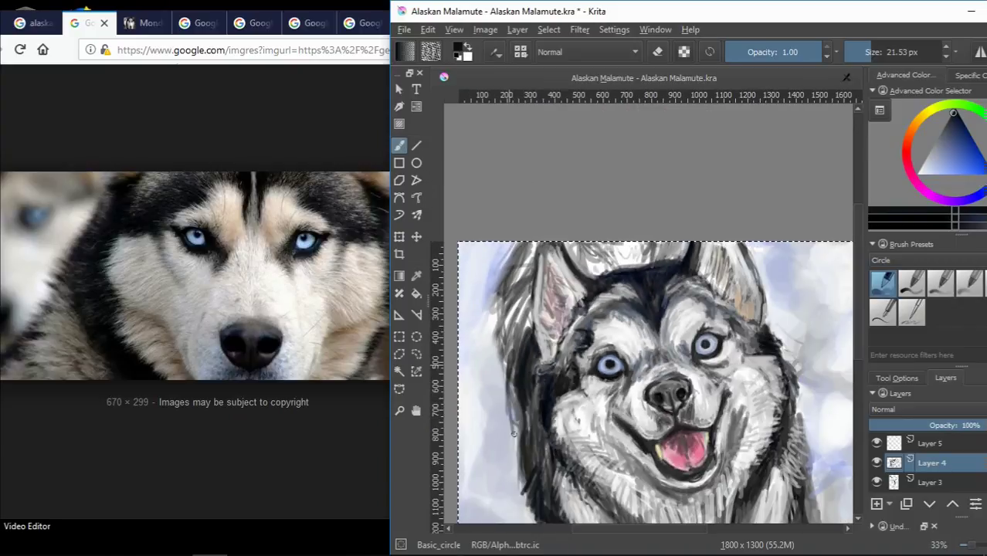
{"action": "scroll", "coordinate": [825, 473], "scroll_direction": "down", "scroll_amount": 2}
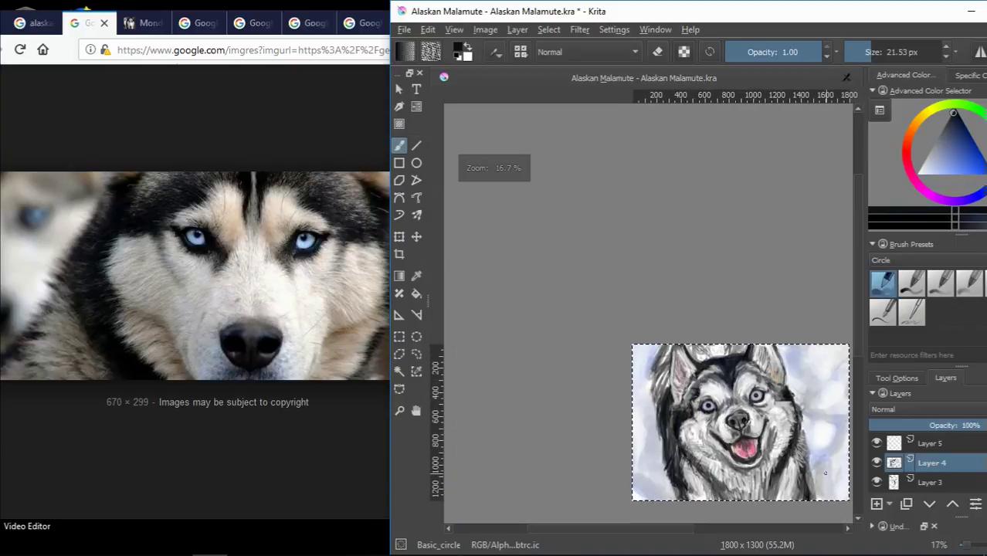
{"action": "scroll", "coordinate": [825, 473], "scroll_direction": "up", "scroll_amount": 3}
{"action": "scroll", "coordinate": [741, 494], "scroll_direction": "right", "scroll_amount": 5}
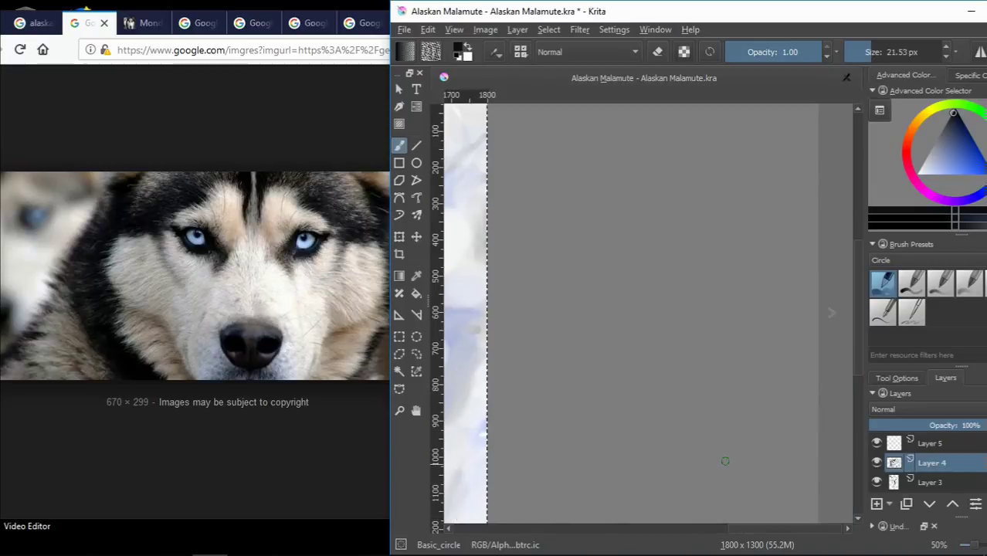
{"action": "scroll", "coordinate": [725, 461], "scroll_direction": "down", "scroll_amount": 1}
{"action": "scroll", "coordinate": [647, 205], "scroll_direction": "up", "scroll_amount": 1}
{"action": "scroll", "coordinate": [648, 206], "scroll_direction": "up", "scroll_amount": 1}
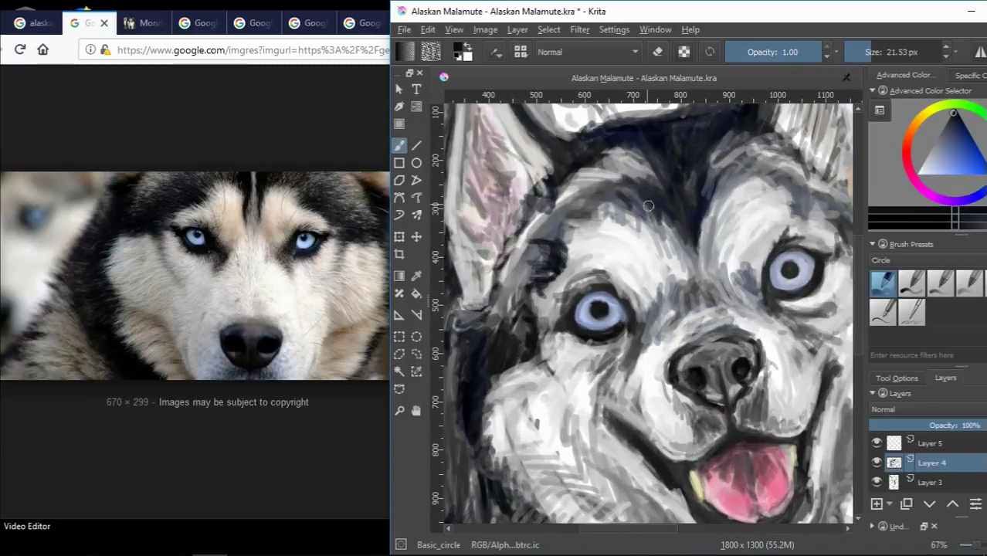
- Paint a dark stroke above the left eye and sample light and dark fur tones
{"action": "mouse_move", "coordinate": [573, 246]}
{"action": "left_mouse_down"}
{"action": "mouse_move", "coordinate": [575, 220]}
{"action": "mouse_move", "coordinate": [555, 241]}
{"action": "left_mouse_up"}
{"action": "left_click", "coordinate": [522, 230], "text": "ctrl"}
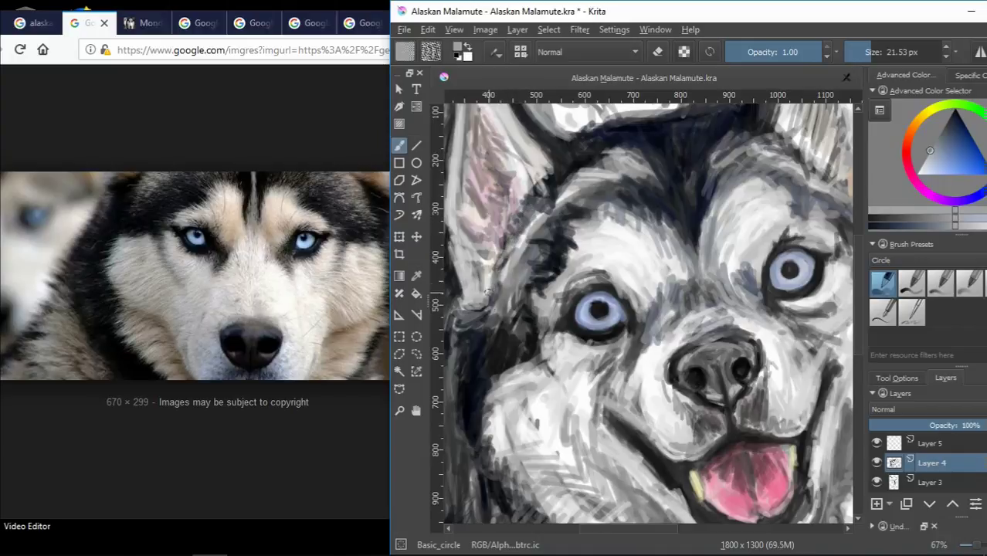
{"action": "left_click", "coordinate": [536, 238], "text": "ctrl"}
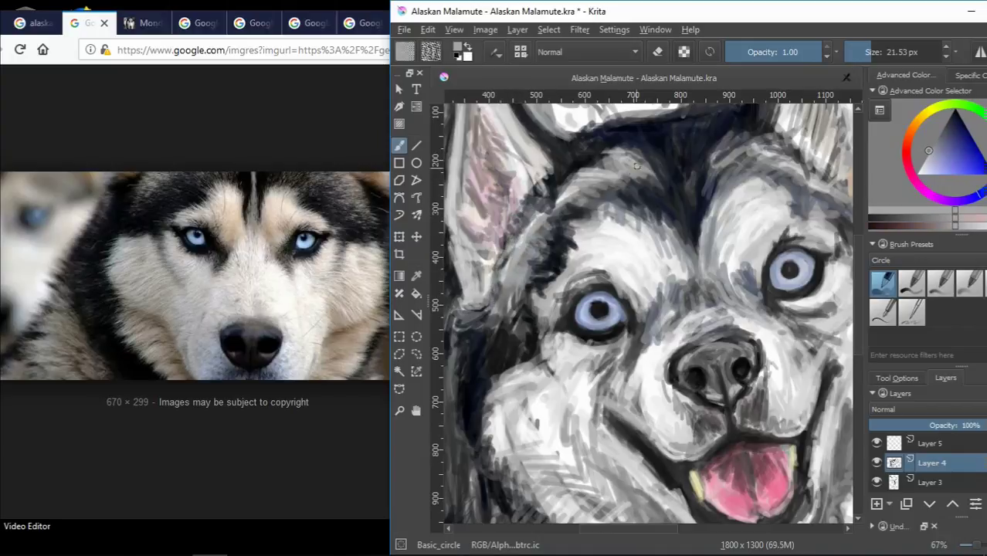
{"action": "left_click", "coordinate": [605, 191], "text": "ctrl"}
{"action": "left_click", "coordinate": [560, 254], "text": "ctrl"}
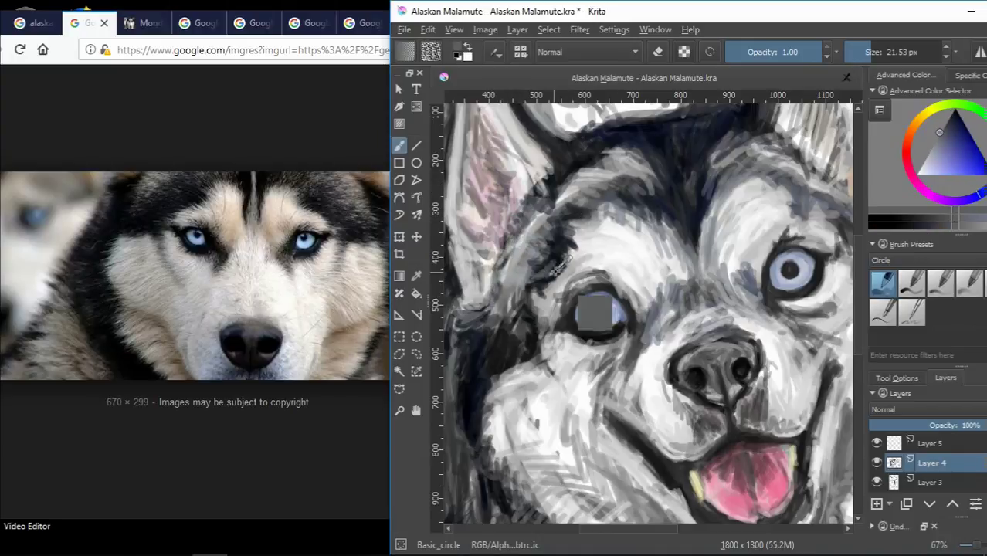
- Paint a dark fur wedge between the eyes, extending toward the left eye
{"action": "left_click_drag", "start_coordinate": [694, 210], "coordinate": [688, 240]}
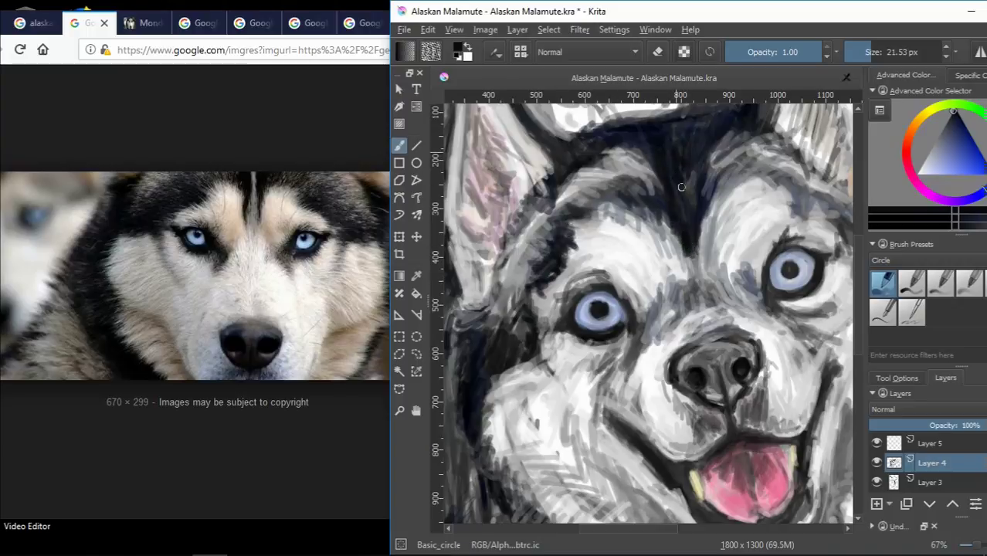
{"action": "left_click_drag", "start_coordinate": [681, 187], "coordinate": [690, 228]}
{"action": "mouse_move", "coordinate": [651, 202]}
{"action": "left_mouse_down"}
{"action": "mouse_move", "coordinate": [627, 199]}
{"action": "mouse_move", "coordinate": [564, 231]}
{"action": "left_mouse_up"}
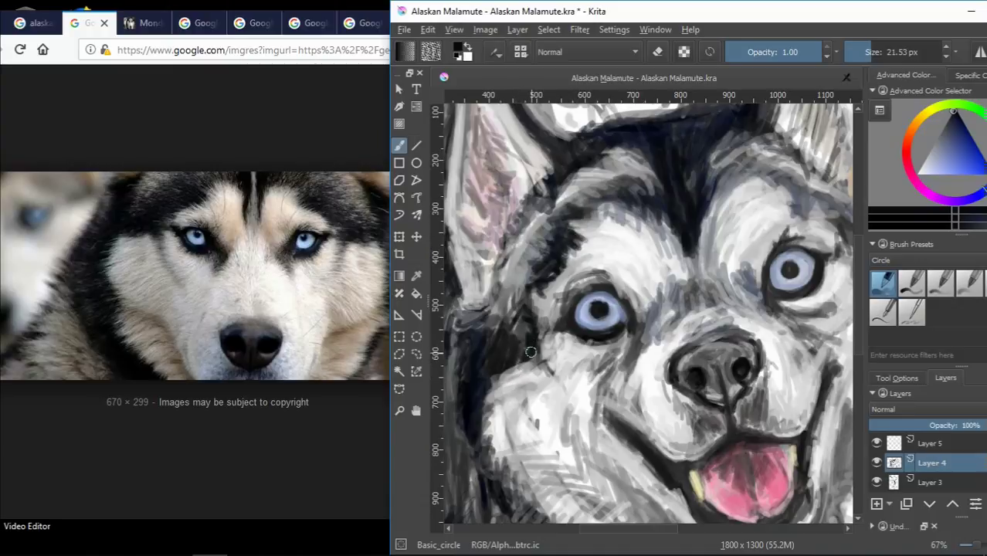
- Sample greys and tan from the fur, then paint a dark stroke up the right ear edge
{"action": "scroll", "coordinate": [529, 352], "scroll_direction": "down", "scroll_amount": 1}
{"action": "scroll", "coordinate": [529, 352], "scroll_direction": "up", "scroll_amount": 1}
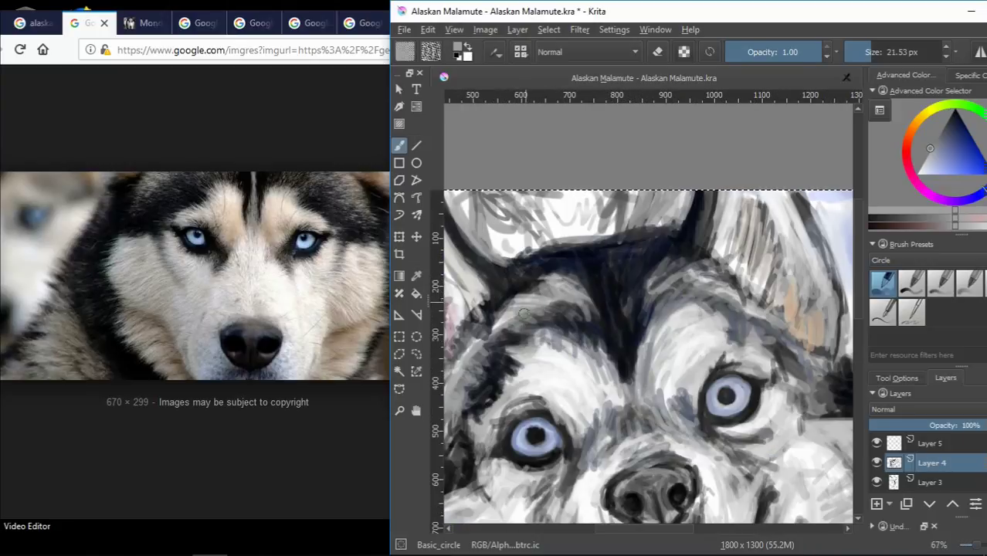
{"action": "scroll", "coordinate": [527, 322], "scroll_direction": "down", "scroll_amount": 1}
{"action": "scroll", "coordinate": [627, 294], "scroll_direction": "up", "scroll_amount": 1}
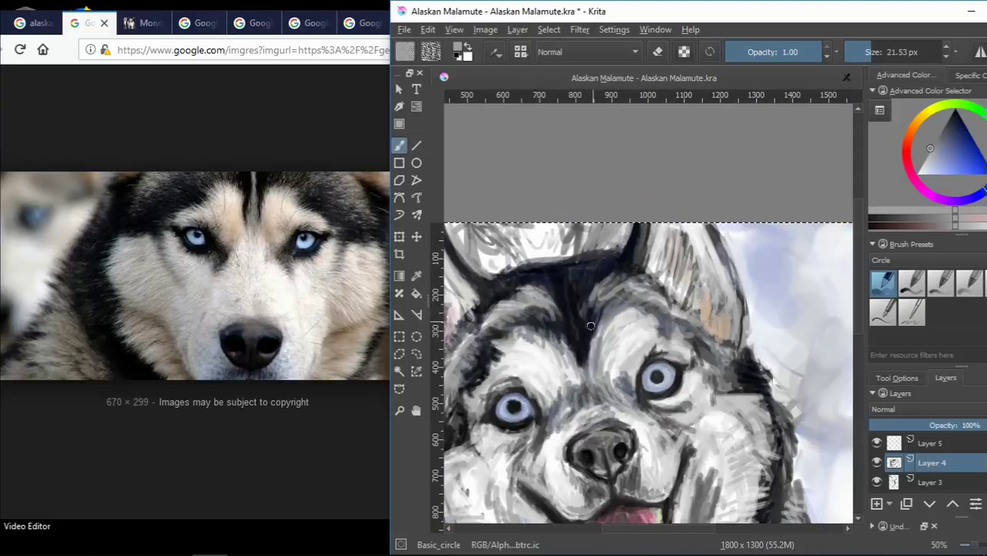
{"action": "left_click", "coordinate": [678, 325], "text": "ctrl"}
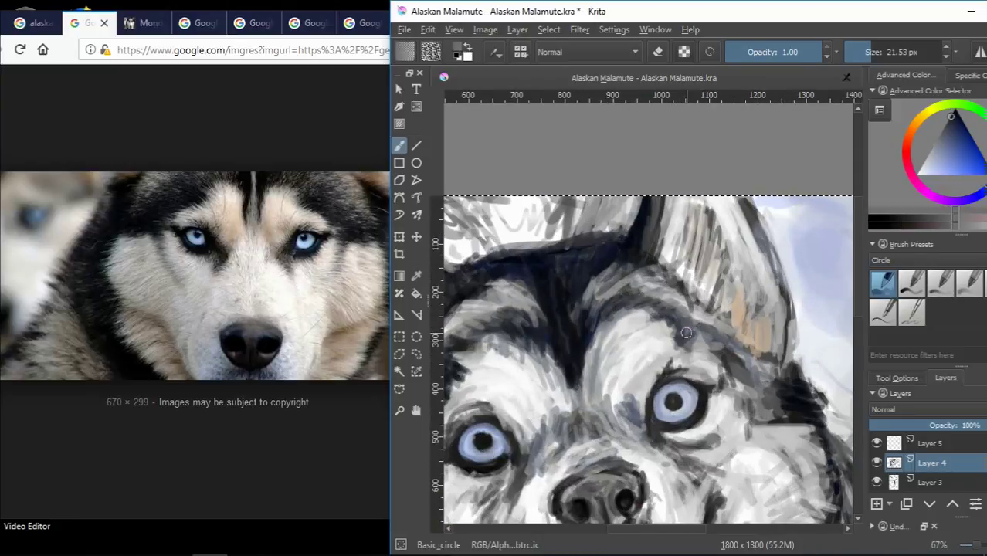
{"action": "left_click", "coordinate": [639, 290], "text": "ctrl"}
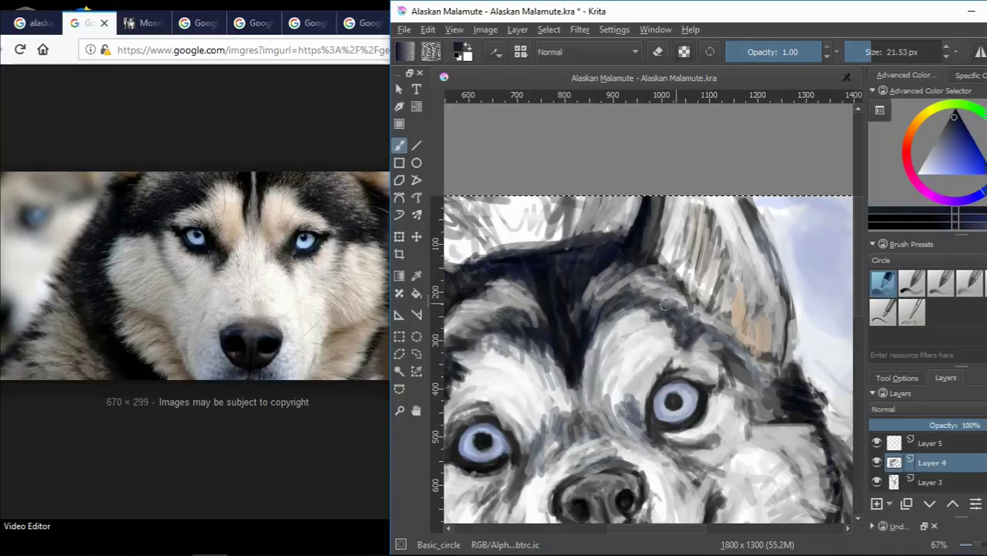
{"action": "left_click", "coordinate": [680, 339], "text": "ctrl"}
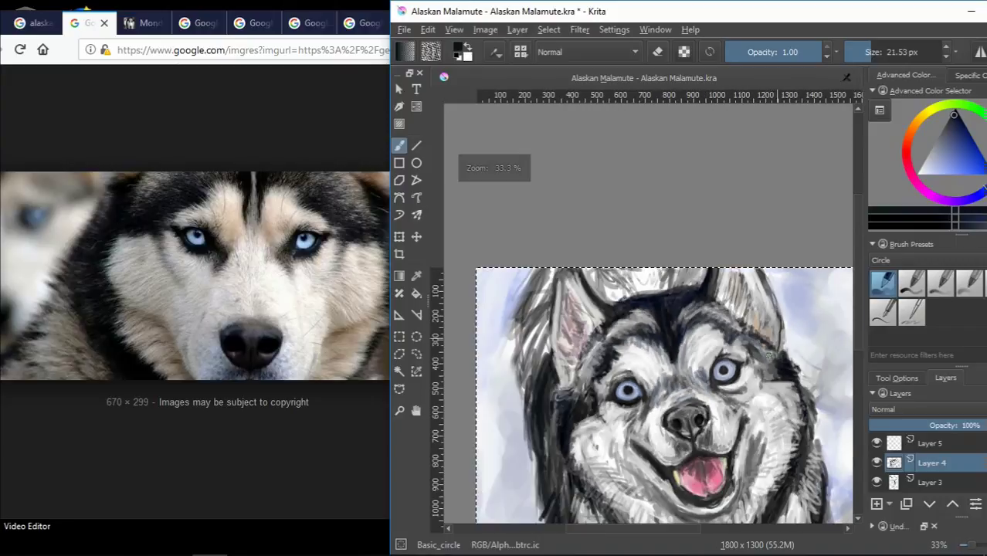
{"action": "scroll", "coordinate": [764, 339], "scroll_direction": "down", "scroll_amount": 1}
{"action": "left_click", "coordinate": [769, 339], "text": "ctrl"}
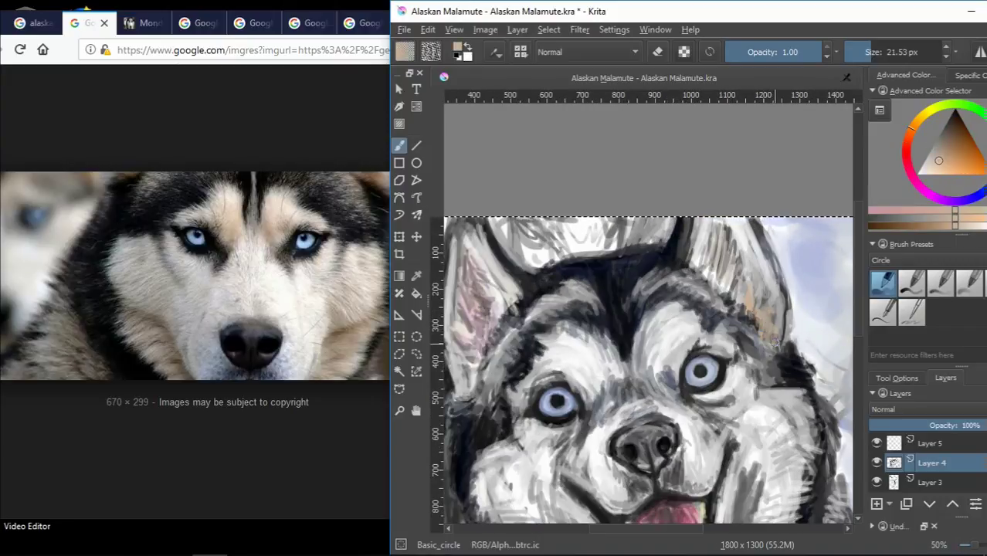
{"action": "mouse_move", "coordinate": [770, 343]}
{"action": "left_mouse_down"}
{"action": "mouse_move", "coordinate": [785, 338]}
{"action": "mouse_move", "coordinate": [761, 236]}
{"action": "left_mouse_up"}
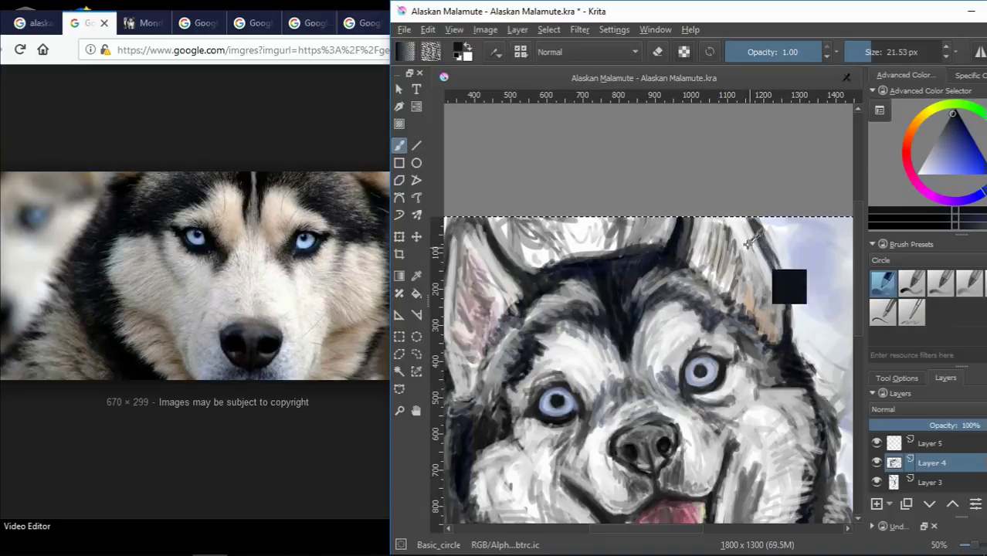
- Resample near-black from the ear tip and paint a longer dark stroke along the right ear edge
{"action": "left_click", "coordinate": [782, 252], "text": "ctrl"}
{"action": "left_click", "coordinate": [753, 223], "text": "ctrl"}
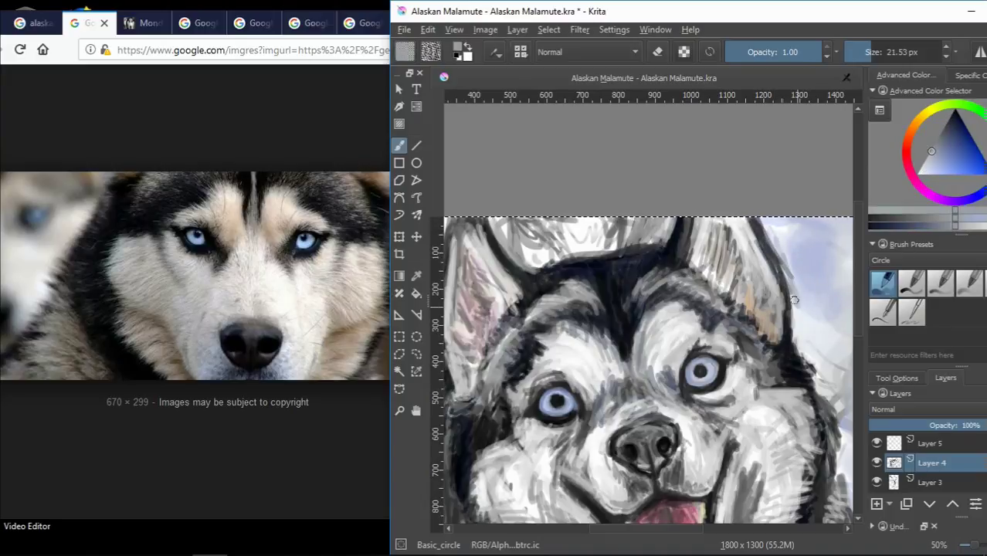
{"action": "left_click_drag", "start_coordinate": [795, 324], "coordinate": [732, 222]}
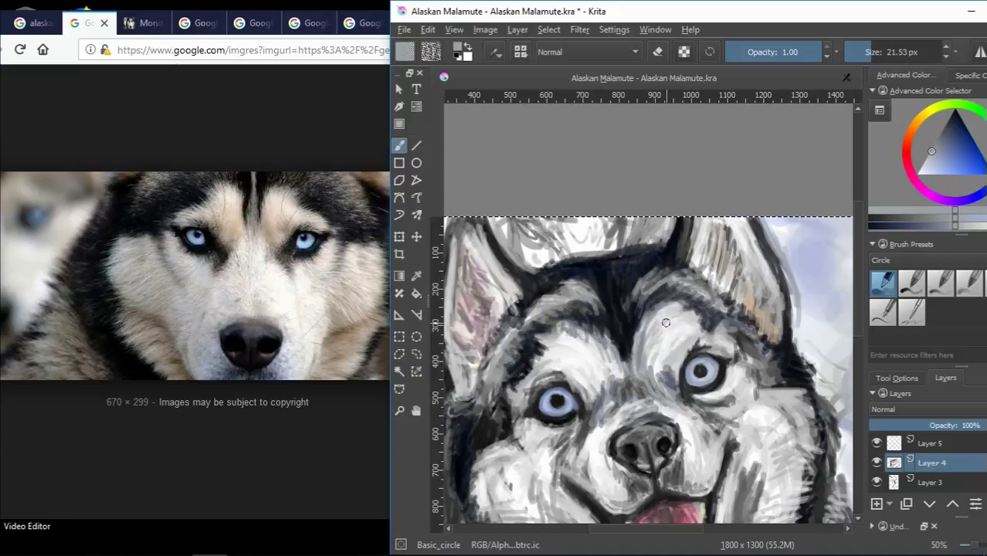
{"action": "scroll", "coordinate": [568, 384], "scroll_direction": "up", "scroll_amount": 2, "text": "ctrl"}
{"action": "scroll", "coordinate": [544, 429], "scroll_direction": "down", "scroll_amount": 3, "text": "ctrl"}
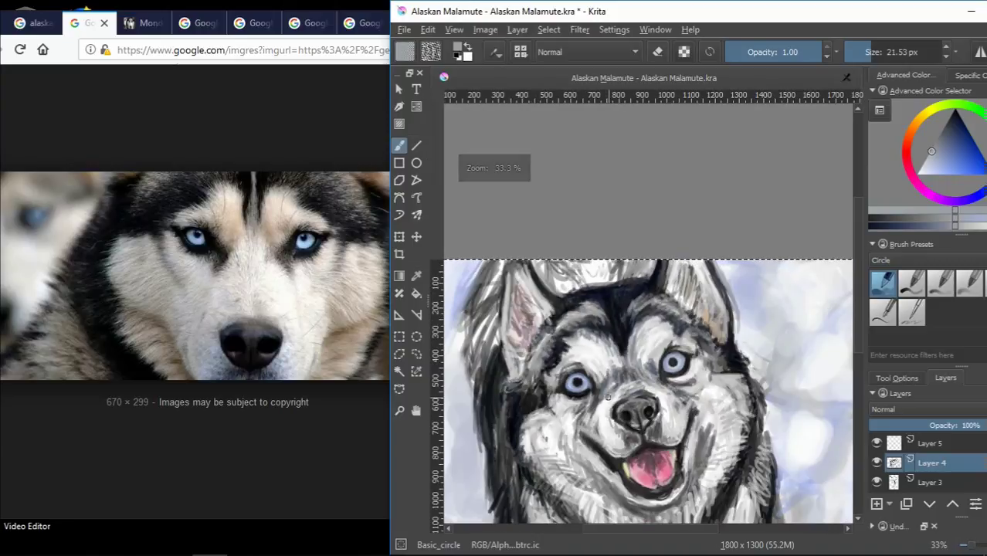
{"action": "scroll", "coordinate": [603, 357], "scroll_direction": "up", "scroll_amount": 1, "text": "ctrl"}
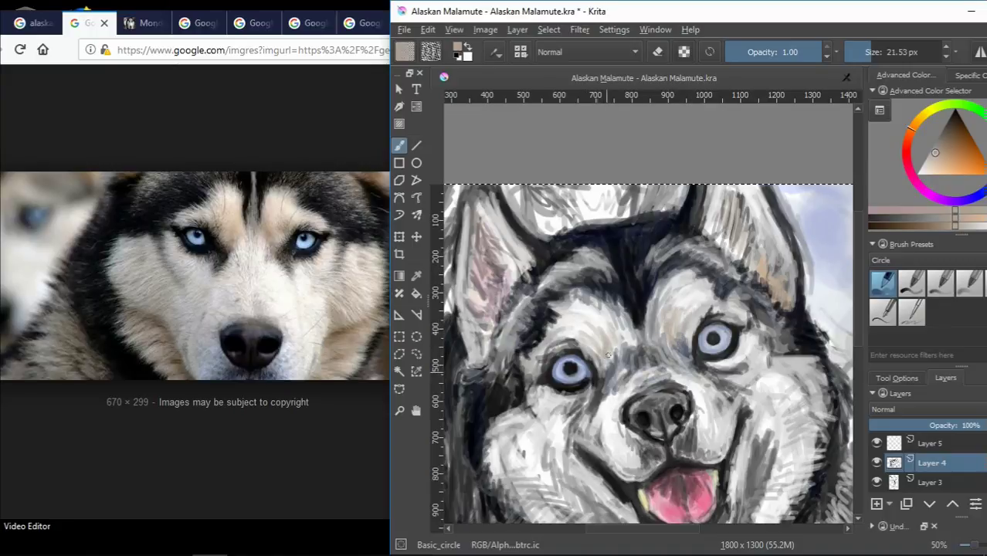
{"action": "scroll", "coordinate": [644, 389], "scroll_direction": "down", "scroll_amount": 2, "text": "ctrl"}
{"action": "scroll", "coordinate": [722, 448], "scroll_direction": "up", "scroll_amount": 3, "text": "ctrl"}
{"action": "scroll", "coordinate": [726, 441], "scroll_direction": "down", "scroll_amount": 1, "text": "ctrl"}
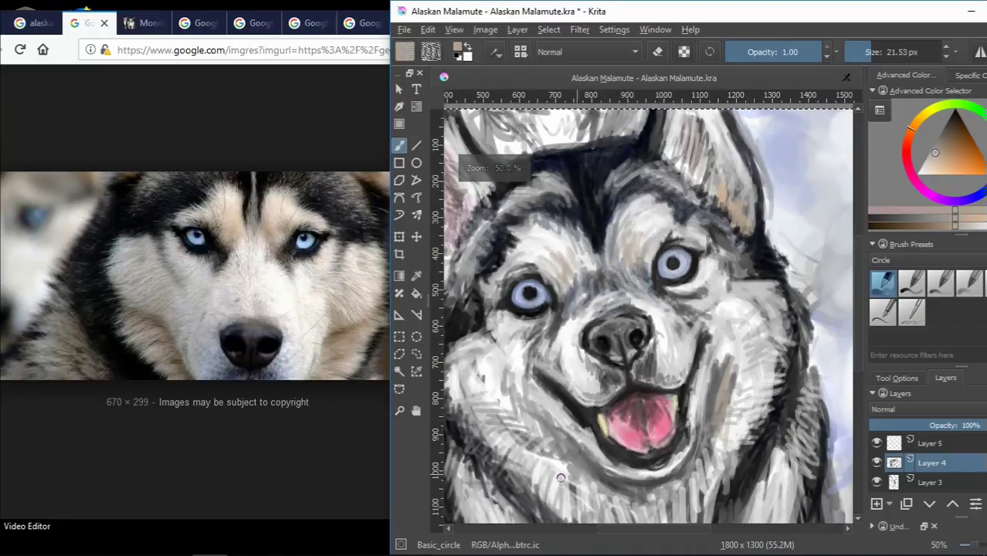
{"action": "scroll", "coordinate": [725, 442], "scroll_direction": "down", "scroll_amount": 2, "text": "ctrl"}
{"action": "scroll", "coordinate": [597, 436], "scroll_direction": "up", "scroll_amount": 3, "text": "ctrl"}
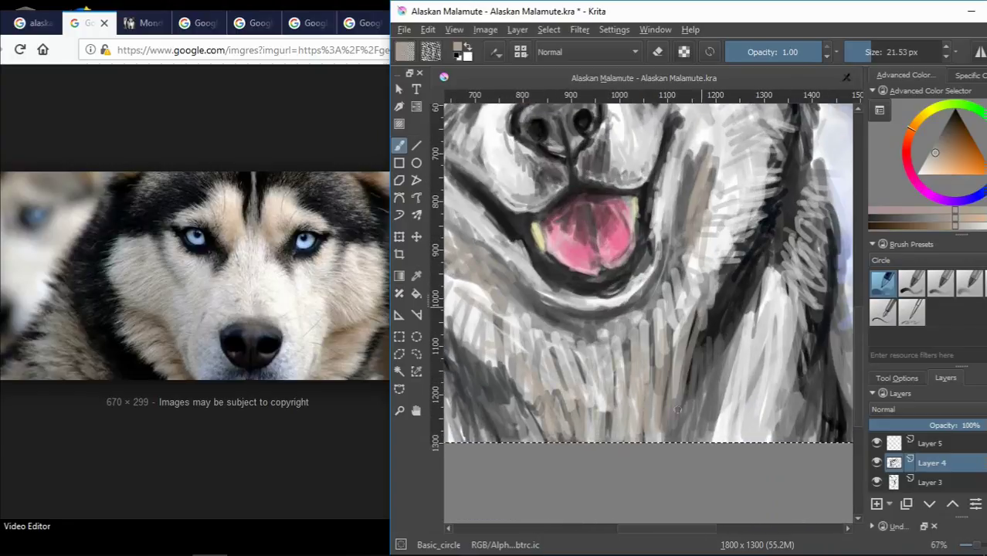
- Hatch light grey strokes over the husky's chest fur
{"action": "left_click", "coordinate": [656, 431], "text": "ctrl"}
{"action": "left_click", "coordinate": [509, 340], "text": "ctrl"}
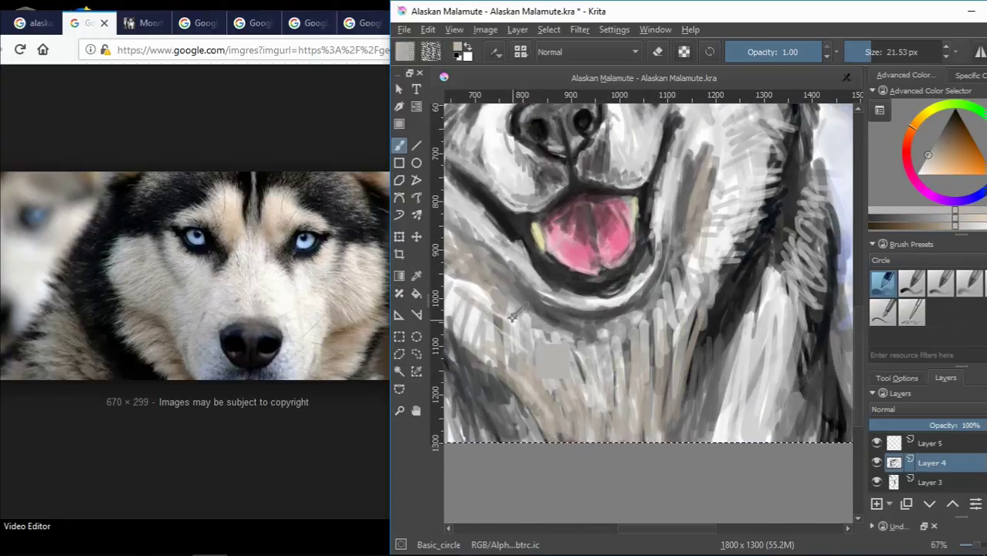
{"action": "mouse_move", "coordinate": [540, 324]}
{"action": "left_mouse_down"}
{"action": "mouse_move", "coordinate": [586, 402]}
{"action": "mouse_move", "coordinate": [606, 370]}
{"action": "left_mouse_up"}
{"action": "mouse_move", "coordinate": [626, 309]}
{"action": "left_mouse_down"}
{"action": "mouse_move", "coordinate": [632, 400]}
{"action": "mouse_move", "coordinate": [672, 271]}
{"action": "left_mouse_up"}
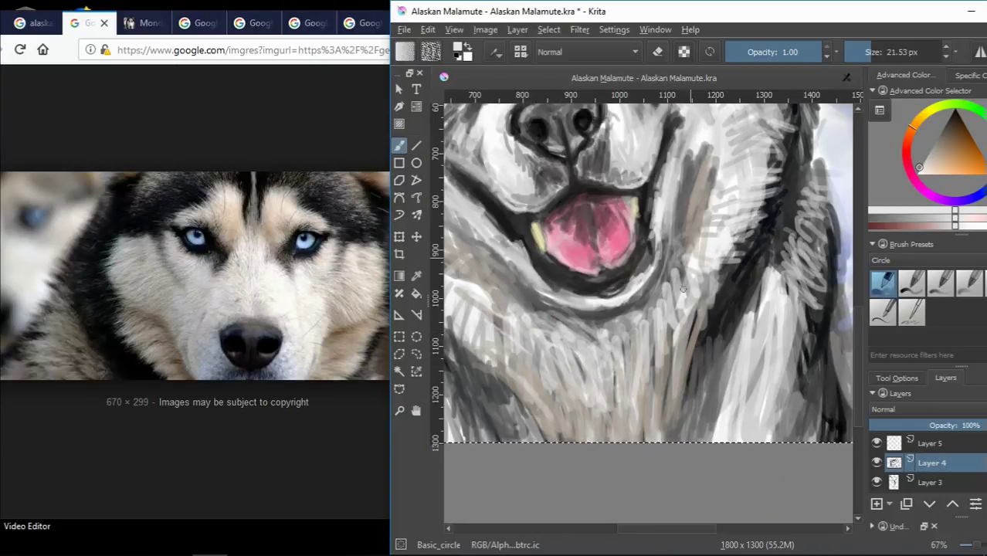
{"action": "scroll", "coordinate": [664, 309], "scroll_direction": "down", "scroll_amount": 1, "text": "ctrl"}
{"action": "scroll", "coordinate": [772, 309], "scroll_direction": "up", "scroll_amount": 5}
{"action": "scroll", "coordinate": [861, 309], "scroll_direction": "down", "scroll_amount": 1}
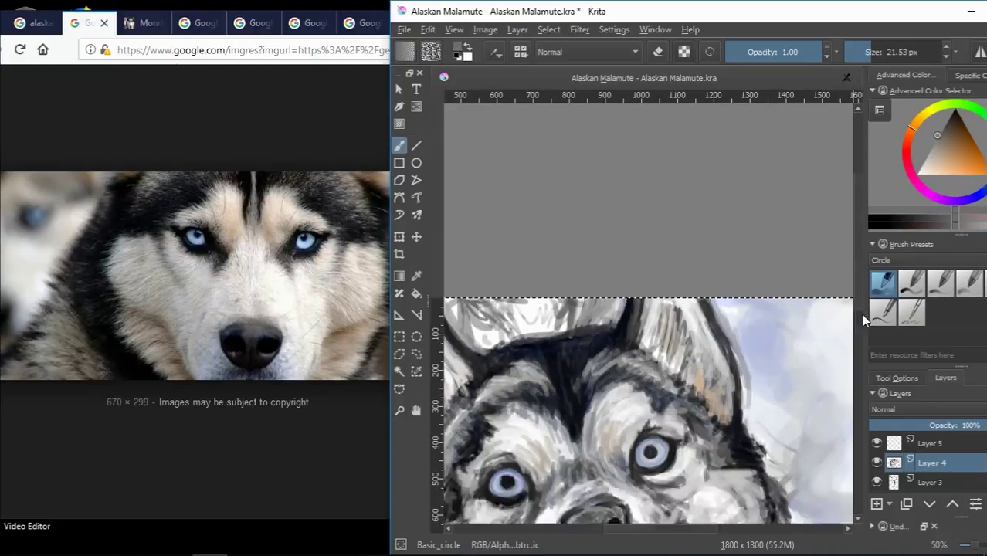
{"action": "scroll", "coordinate": [772, 340], "scroll_direction": "down", "scroll_amount": 9}
- Paint darker fur strokes down the chest and along the lower-left side
{"action": "left_click", "coordinate": [719, 363], "text": "ctrl"}
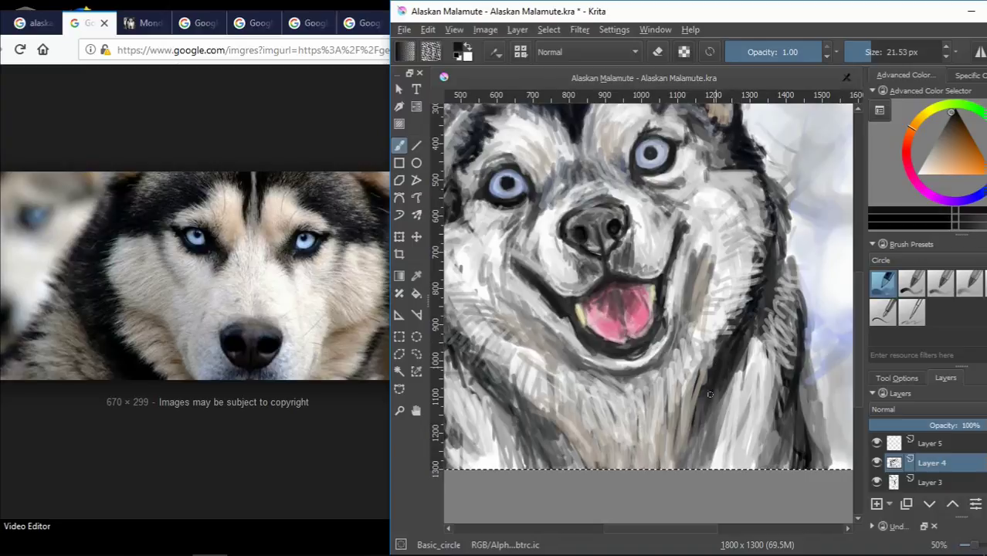
{"action": "left_click_drag", "start_coordinate": [719, 359], "coordinate": [699, 446]}
{"action": "left_click_drag", "start_coordinate": [494, 377], "coordinate": [571, 446]}
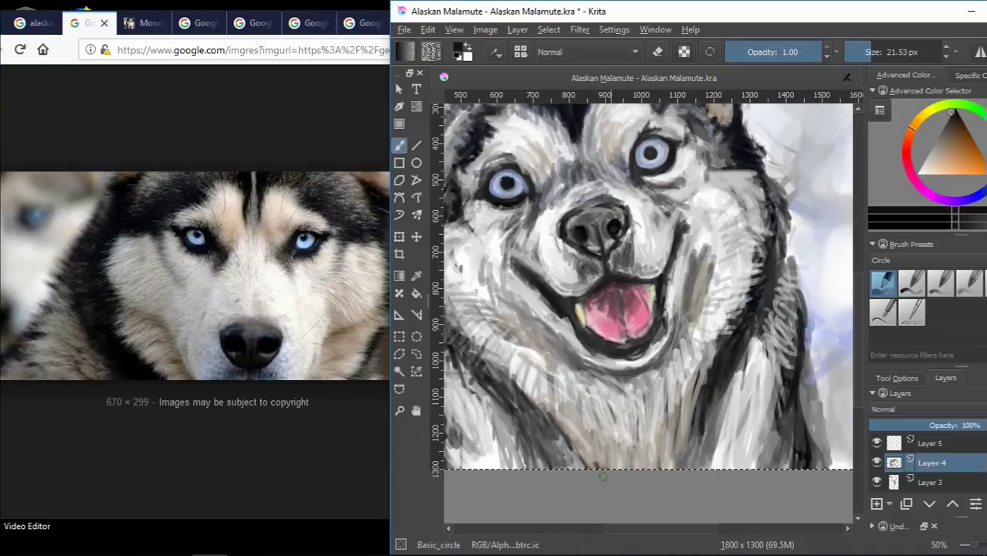
{"action": "scroll", "coordinate": [565, 471], "scroll_direction": "down", "scroll_amount": 2, "text": "ctrl"}
{"action": "scroll", "coordinate": [565, 472], "scroll_direction": "up", "scroll_amount": 1, "text": "ctrl"}
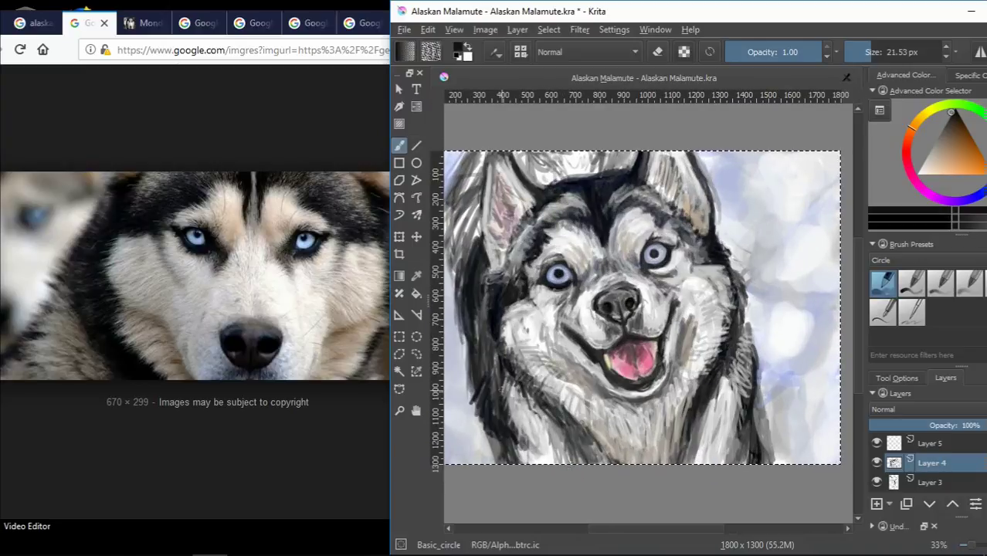
{"action": "left_click_drag", "start_coordinate": [498, 372], "coordinate": [496, 403]}
{"action": "left_click_drag", "start_coordinate": [566, 445], "coordinate": [517, 463]}
{"action": "mouse_move", "coordinate": [465, 324]}
{"action": "left_mouse_down"}
{"action": "mouse_move", "coordinate": [460, 360]}
{"action": "mouse_move", "coordinate": [494, 464]}
{"action": "left_mouse_up"}
{"action": "left_click_drag", "start_coordinate": [499, 426], "coordinate": [491, 443]}
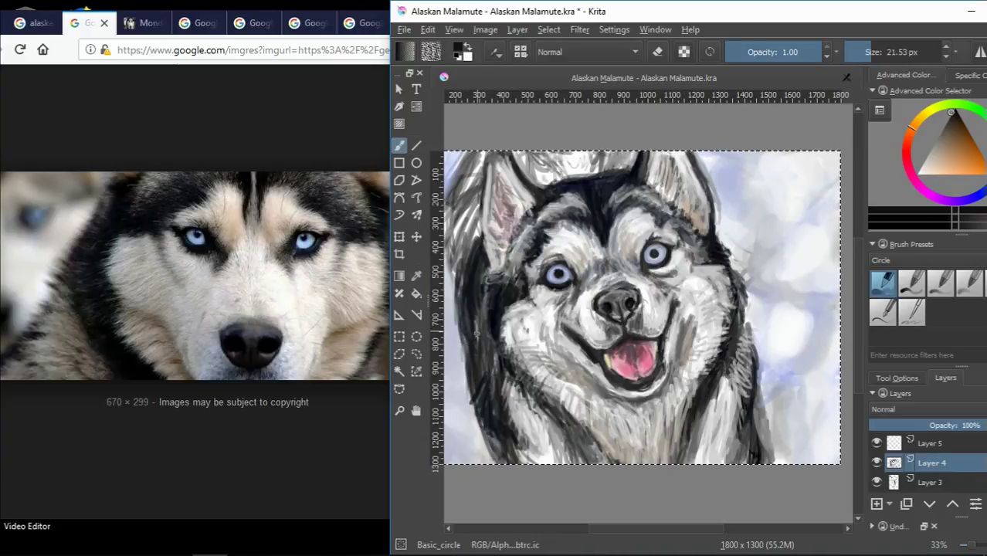
{"action": "scroll", "coordinate": [475, 281], "scroll_direction": "up", "scroll_amount": 2, "text": "ctrl"}
- Shade the left cheek with bluish-grey and light grey-cyan strokes, then show the closer husky reference
{"action": "left_click_drag", "start_coordinate": [515, 259], "coordinate": [503, 282]}
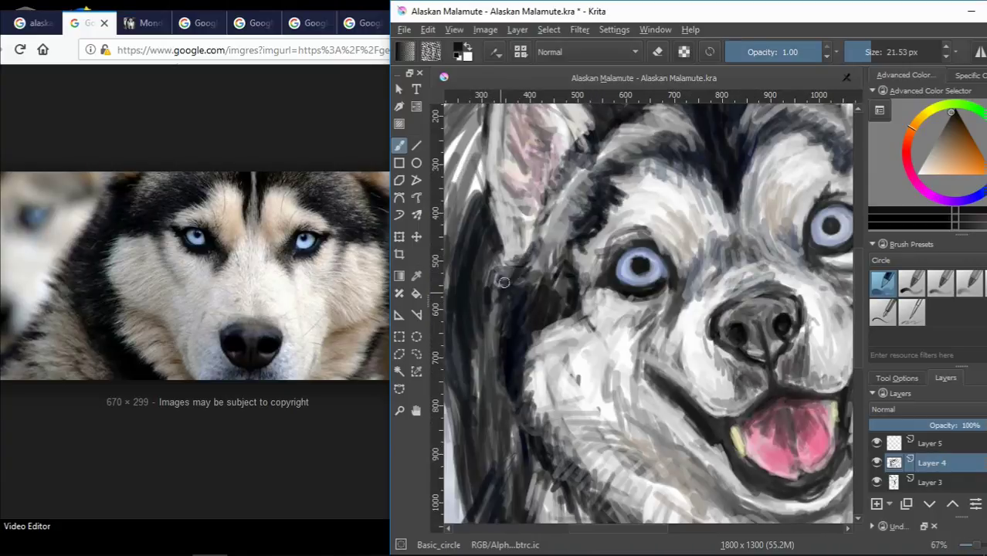
{"action": "left_click", "coordinate": [510, 272], "text": "ctrl"}
{"action": "left_click_drag", "start_coordinate": [536, 243], "coordinate": [512, 269]}
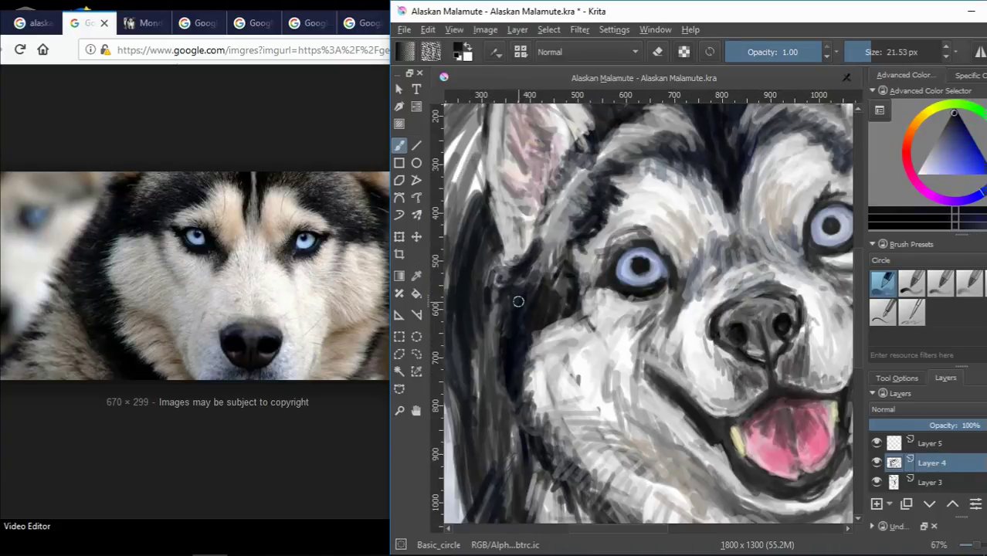
{"action": "left_click", "coordinate": [541, 337], "text": "ctrl"}
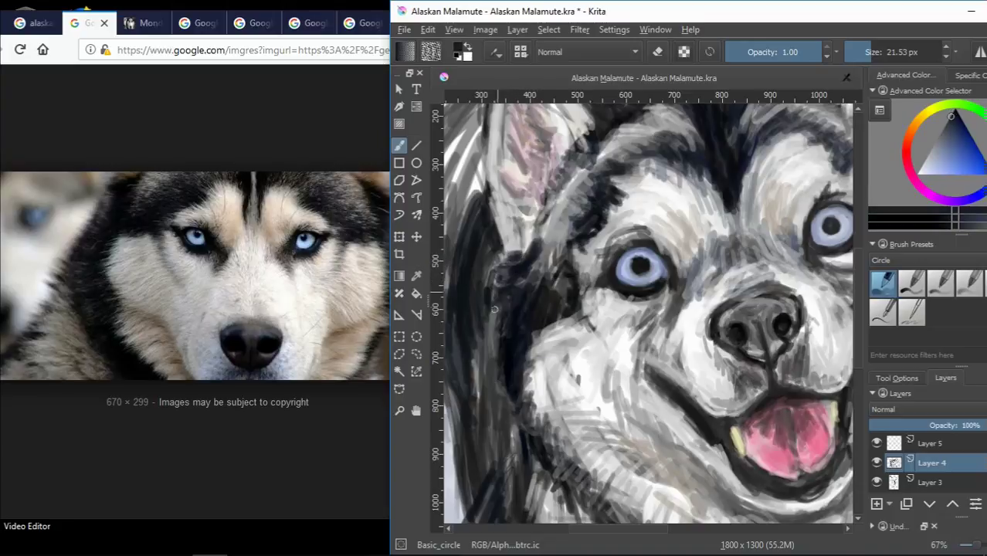
{"action": "left_click_drag", "start_coordinate": [486, 301], "coordinate": [498, 352]}
{"action": "left_click", "coordinate": [495, 296], "text": "ctrl"}
{"action": "mouse_move", "coordinate": [502, 315]}
{"action": "left_mouse_down"}
{"action": "mouse_move", "coordinate": [491, 271]}
{"action": "mouse_move", "coordinate": [541, 467]}
{"action": "left_mouse_up"}
{"action": "left_click", "coordinate": [506, 309], "text": "ctrl"}
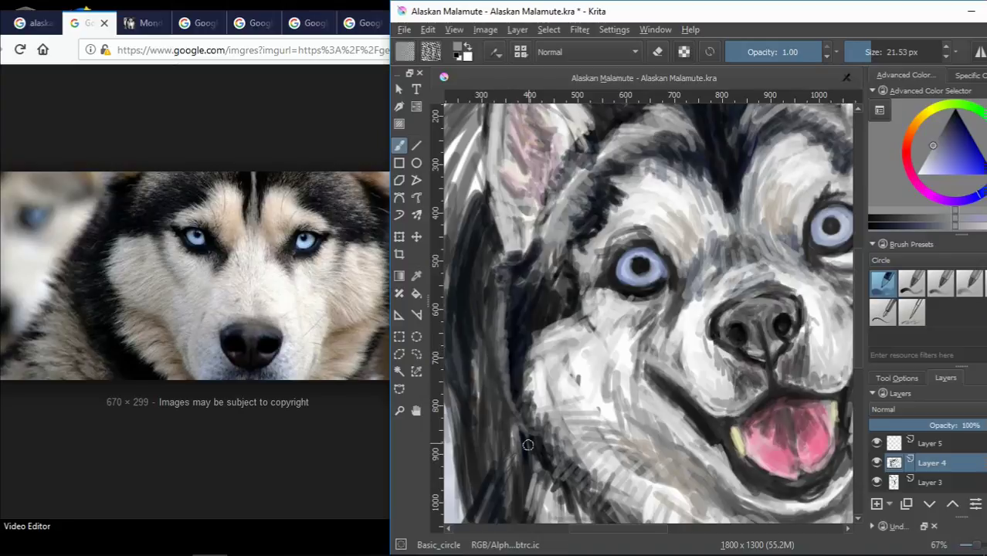
{"action": "scroll", "coordinate": [544, 459], "scroll_direction": "down", "scroll_amount": 2, "text": "ctrl"}
{"action": "scroll", "coordinate": [634, 447], "scroll_direction": "up", "scroll_amount": 1, "text": "ctrl"}
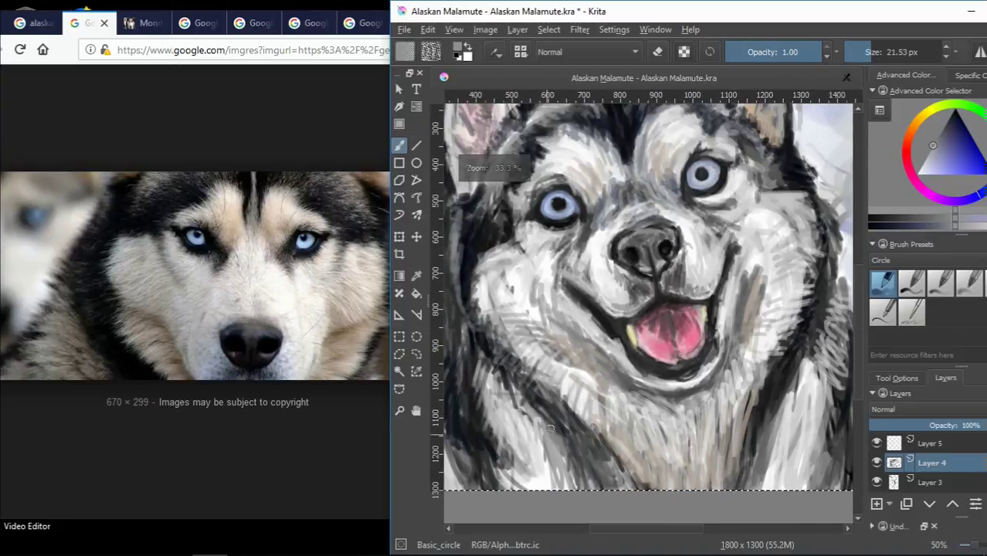
{"action": "left_click", "coordinate": [145, 25]}
{"action": "left_click", "coordinate": [197, 26]}
- Sample tan, reddish and bluish tones around the right ear, ending on a near-white grey
{"action": "left_click", "coordinate": [861, 6]}
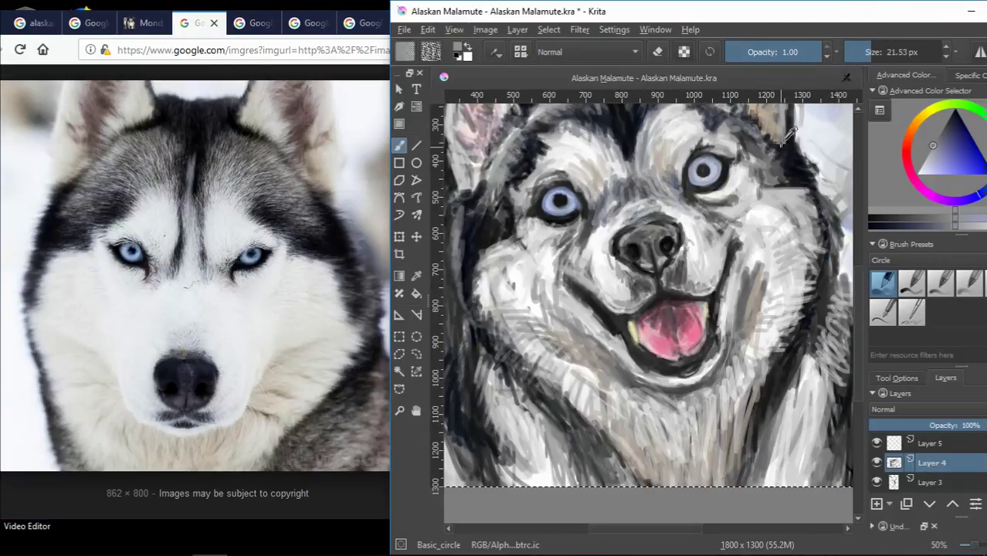
{"action": "scroll", "coordinate": [705, 161], "scroll_direction": "up", "scroll_amount": 2}
{"action": "scroll", "coordinate": [705, 162], "scroll_direction": "up", "scroll_amount": 2}
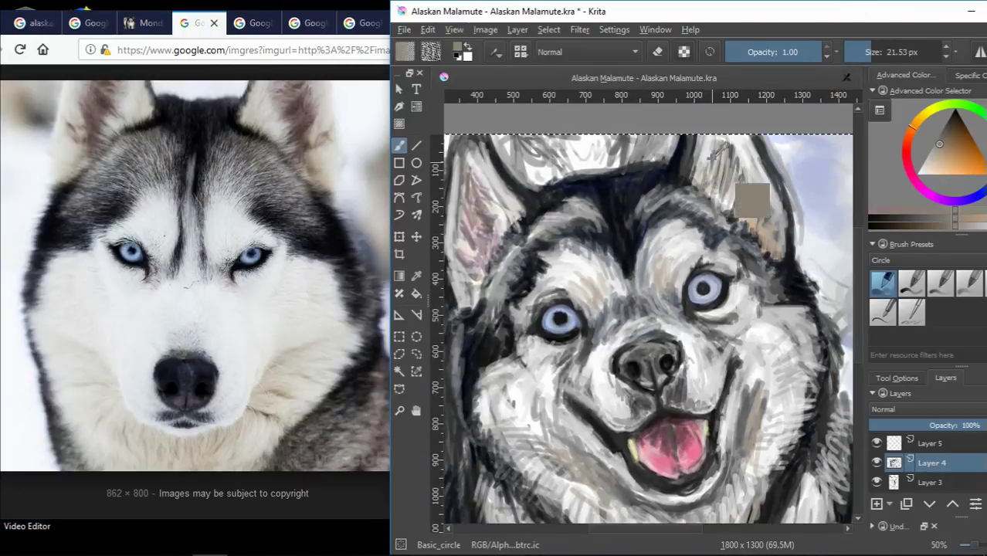
{"action": "left_click", "coordinate": [729, 199], "text": "ctrl"}
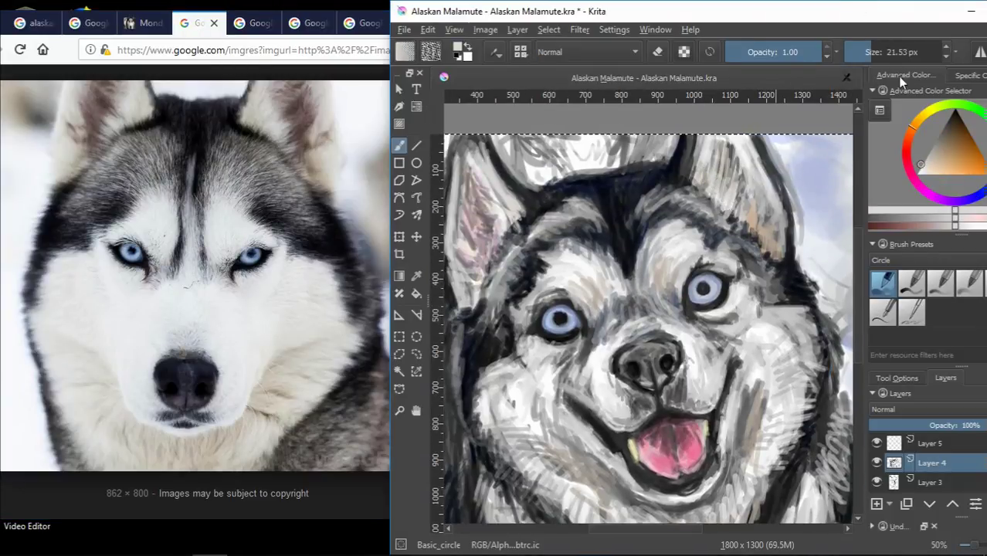
{"action": "left_click_drag", "start_coordinate": [943, 131], "coordinate": [942, 140]}
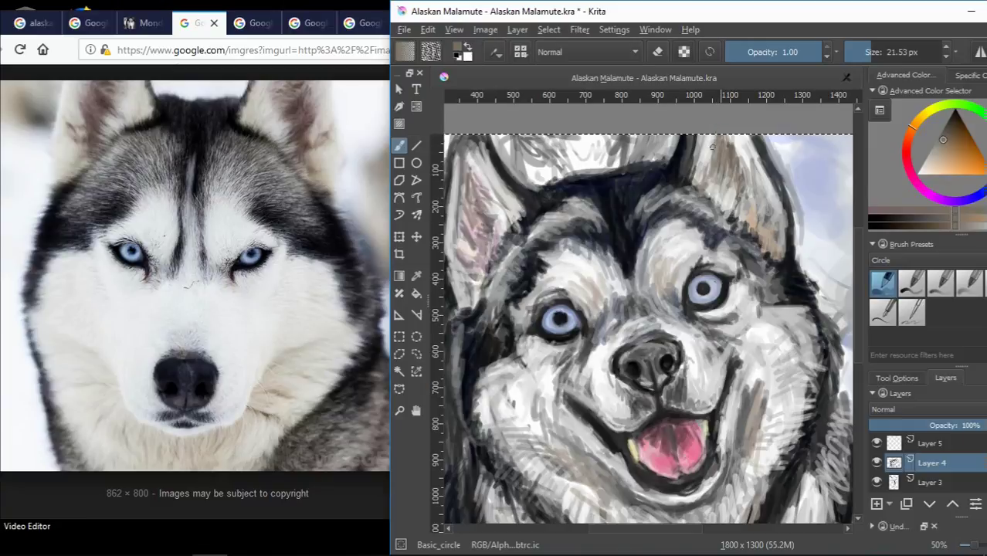
{"action": "left_click", "coordinate": [722, 190], "text": "ctrl"}
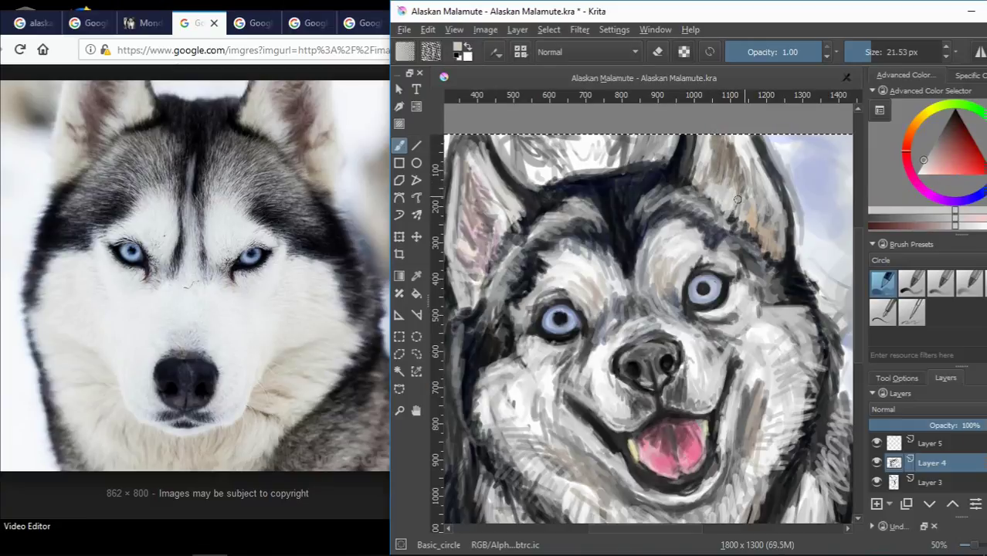
{"action": "left_click", "coordinate": [698, 194], "text": "ctrl"}
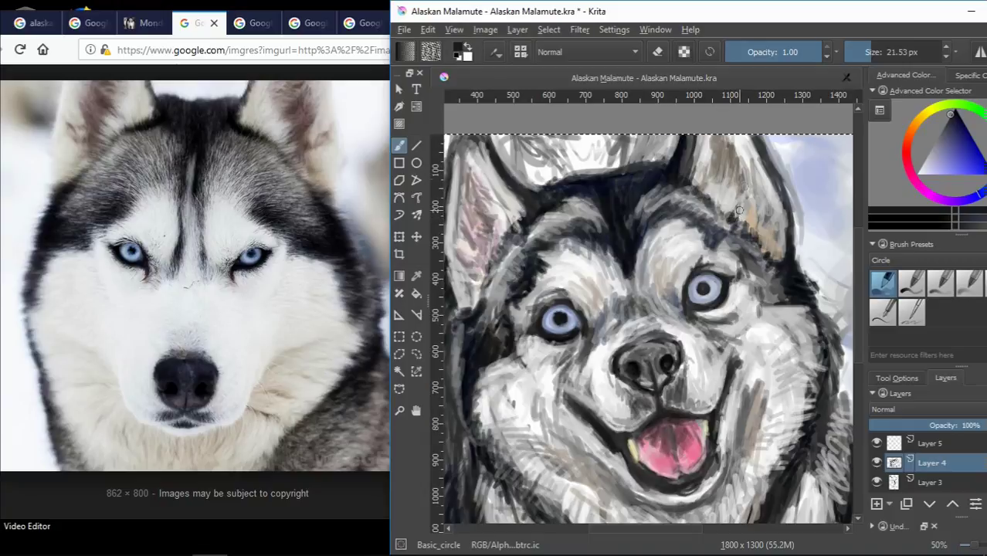
{"action": "left_click", "coordinate": [732, 186], "text": "ctrl"}
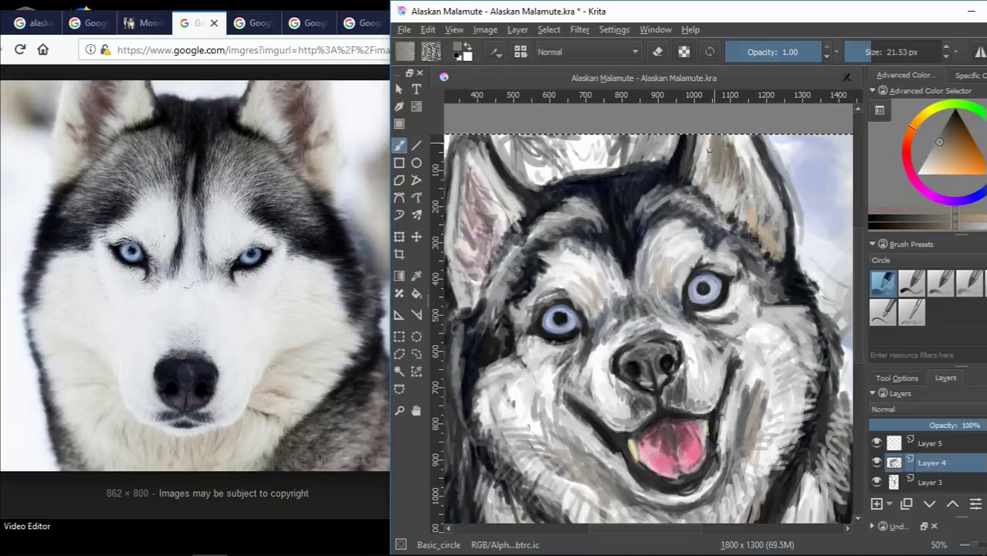
{"action": "left_click", "coordinate": [747, 173], "text": "ctrl"}
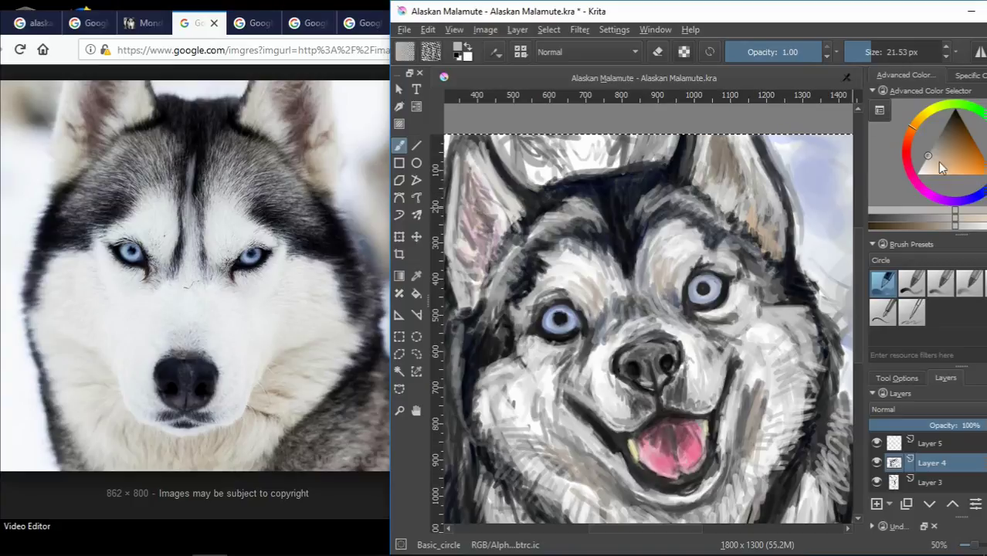
{"action": "left_click", "coordinate": [762, 165], "text": "ctrl"}
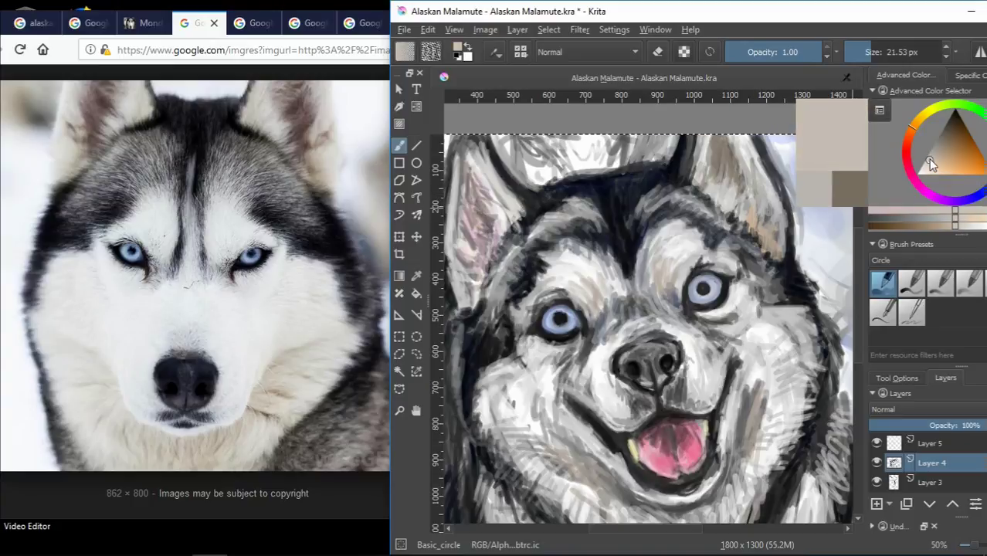
{"action": "left_click", "coordinate": [745, 213], "text": "ctrl"}
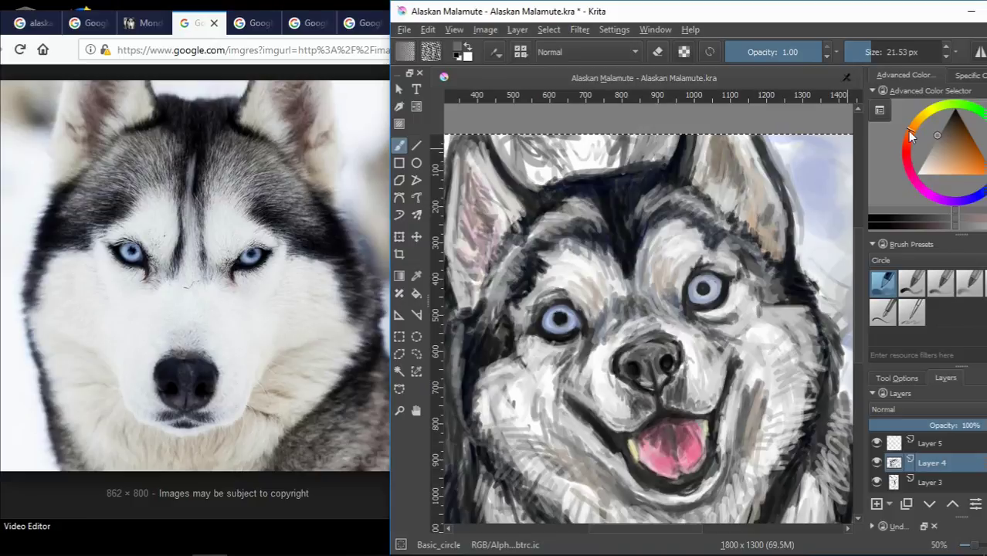
- Shift the active colour to saturated, darker and paler pinks for the inner ears
{"action": "left_click_drag", "start_coordinate": [939, 135], "coordinate": [941, 156]}
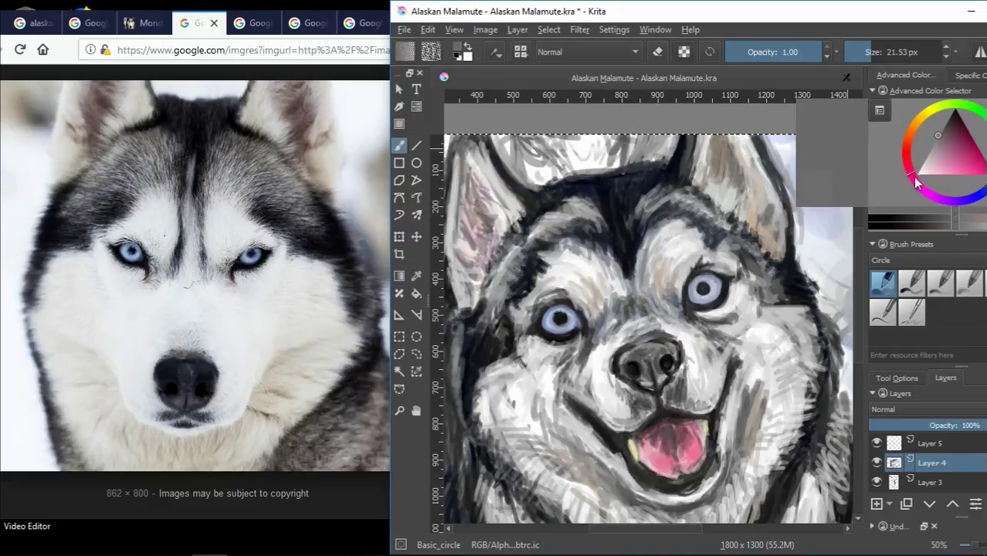
{"action": "left_click", "coordinate": [954, 141]}
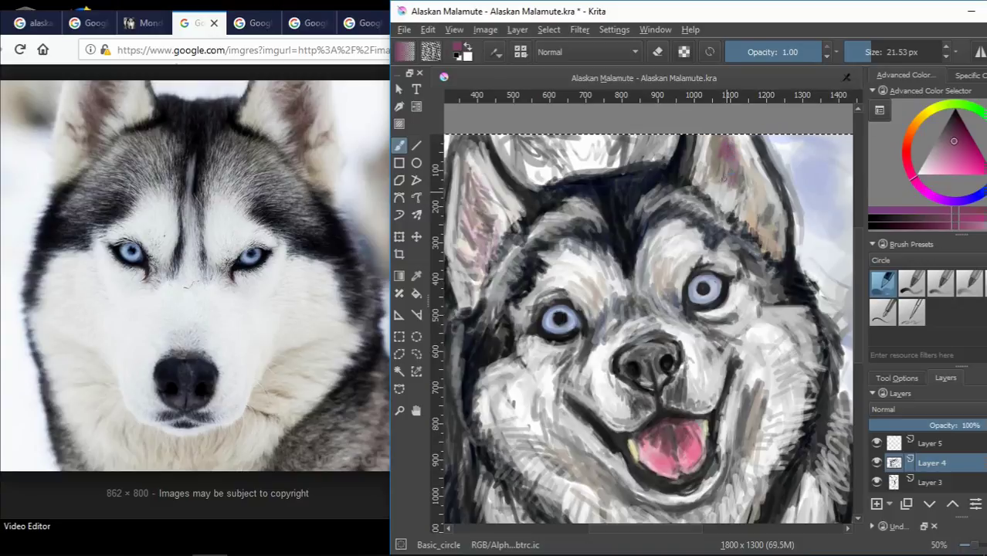
{"action": "left_click", "coordinate": [959, 128]}
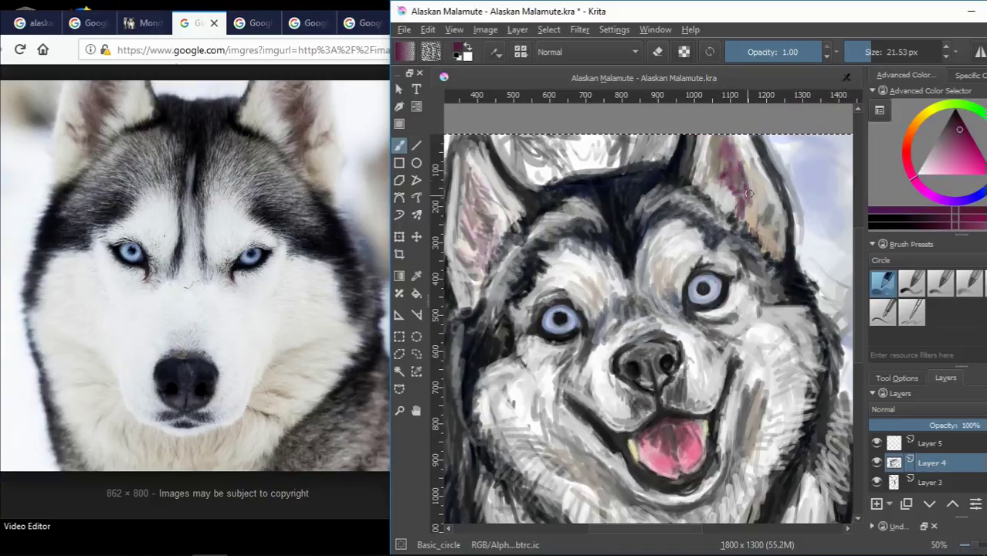
{"action": "left_click", "coordinate": [731, 176], "text": "ctrl"}
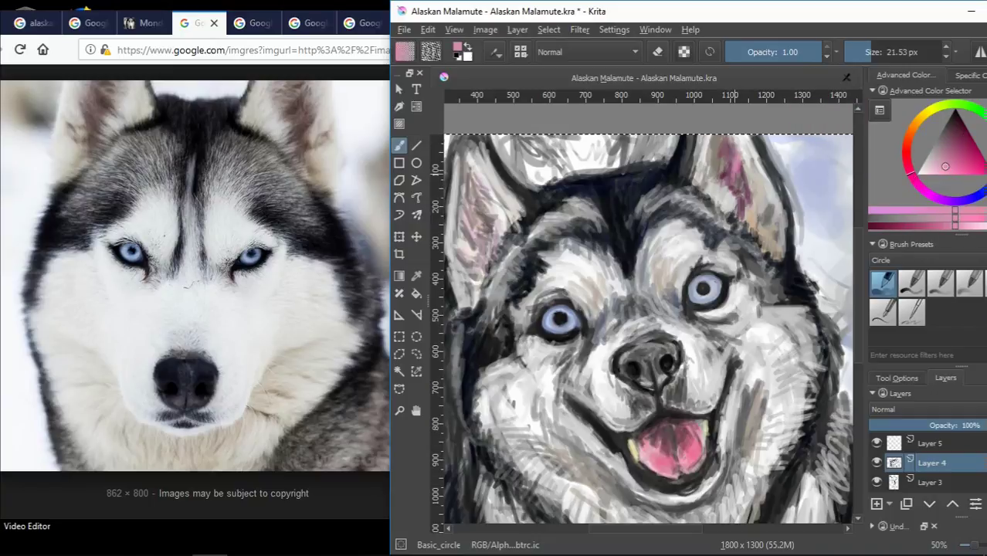
{"action": "left_click", "coordinate": [736, 159], "text": "ctrl"}
{"action": "left_click", "coordinate": [770, 192], "text": "ctrl"}
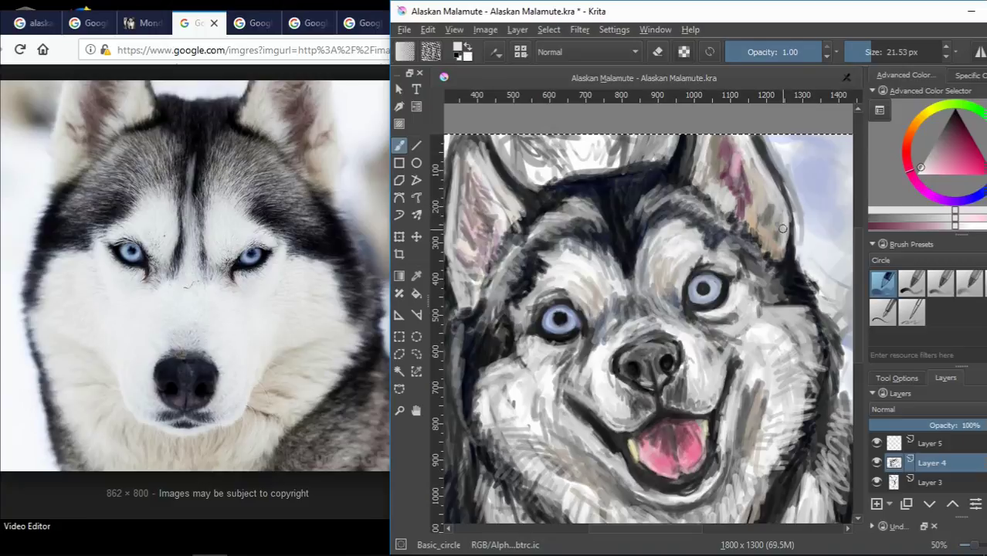
- Sample brown fur tones near the ears, then the pinkish red of the right ear
{"action": "left_click", "coordinate": [908, 133]}
{"action": "left_click_drag", "start_coordinate": [948, 143], "coordinate": [952, 147]}
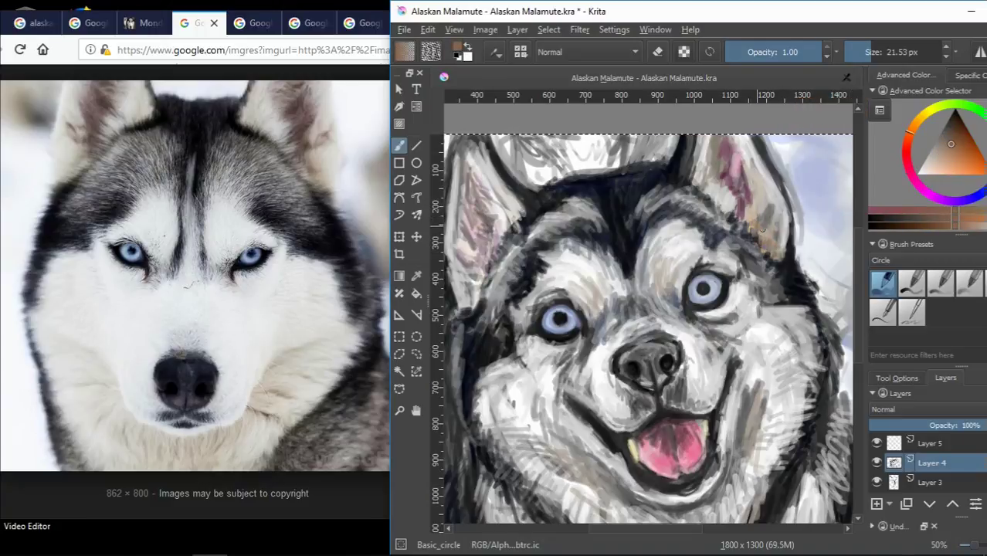
{"action": "left_click", "coordinate": [760, 226], "text": "ctrl"}
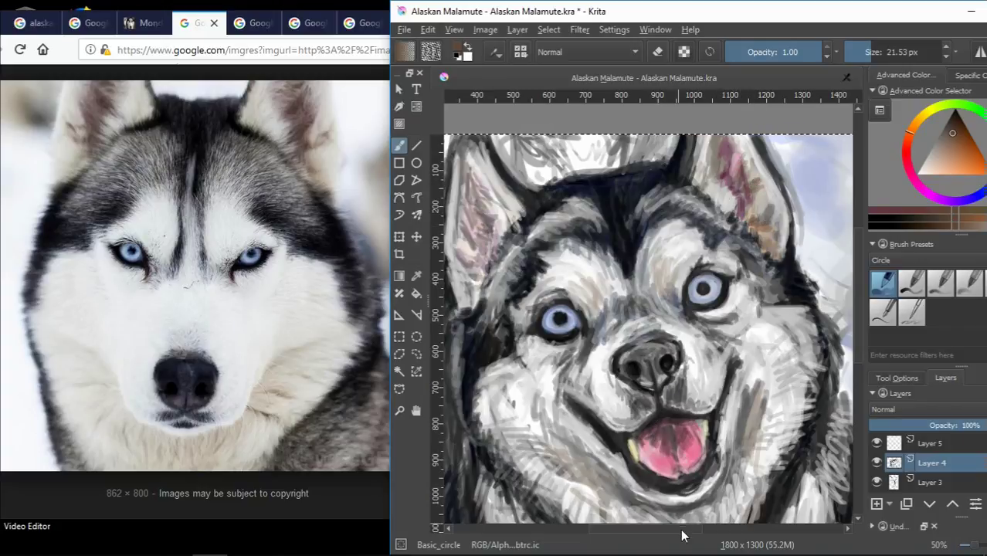
{"action": "left_click_drag", "start_coordinate": [682, 535], "coordinate": [672, 535]}
{"action": "left_click", "coordinate": [769, 232], "text": "ctrl"}
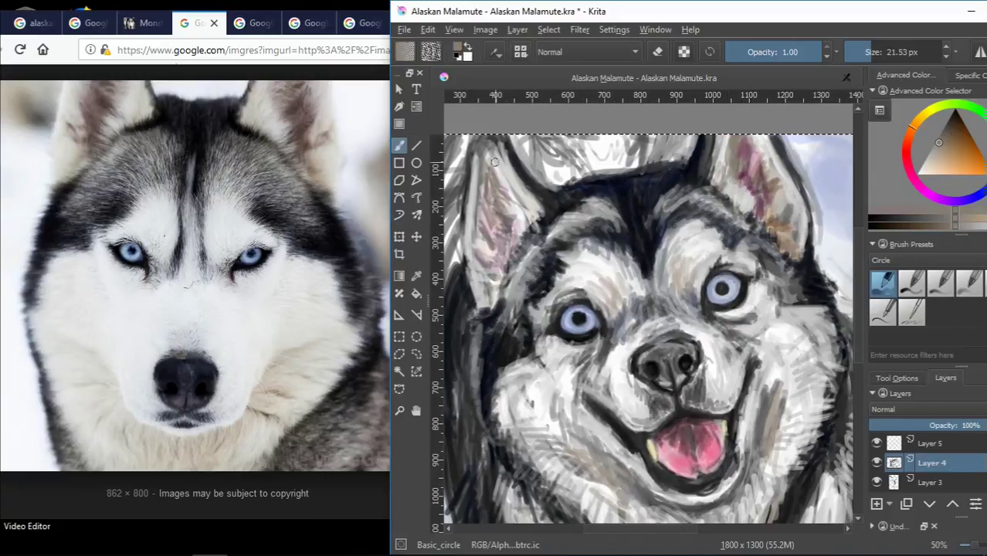
{"action": "left_click", "coordinate": [778, 172], "text": "ctrl"}
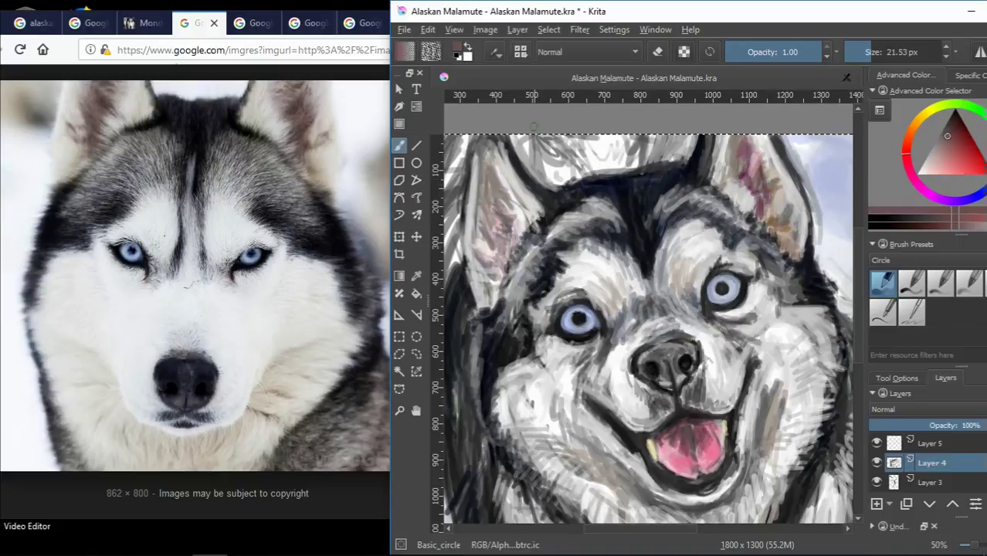
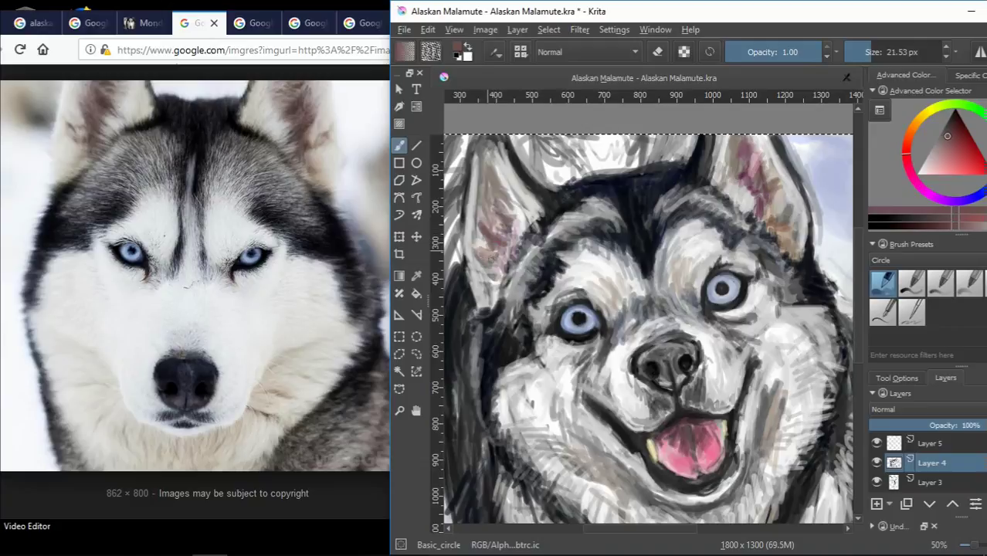
- Sample a muted tan near the ear and browse the husky reference tabs in Firefox
{"action": "left_click", "coordinate": [530, 187], "text": "ctrl"}
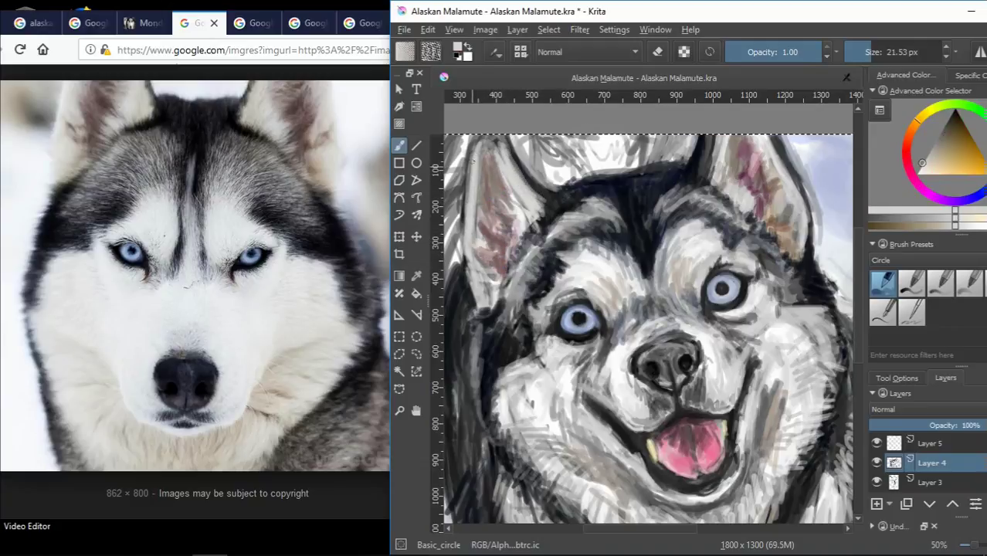
{"action": "scroll", "coordinate": [542, 282], "scroll_direction": "down", "scroll_amount": 1}
{"action": "left_click", "coordinate": [254, 22]}
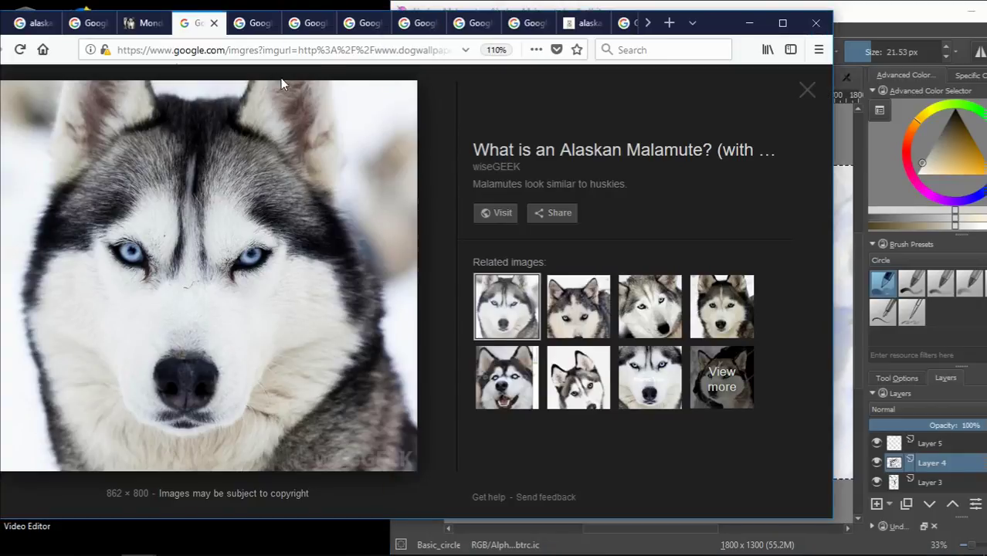
{"action": "left_click", "coordinate": [309, 22]}
{"action": "left_click", "coordinate": [362, 22]}
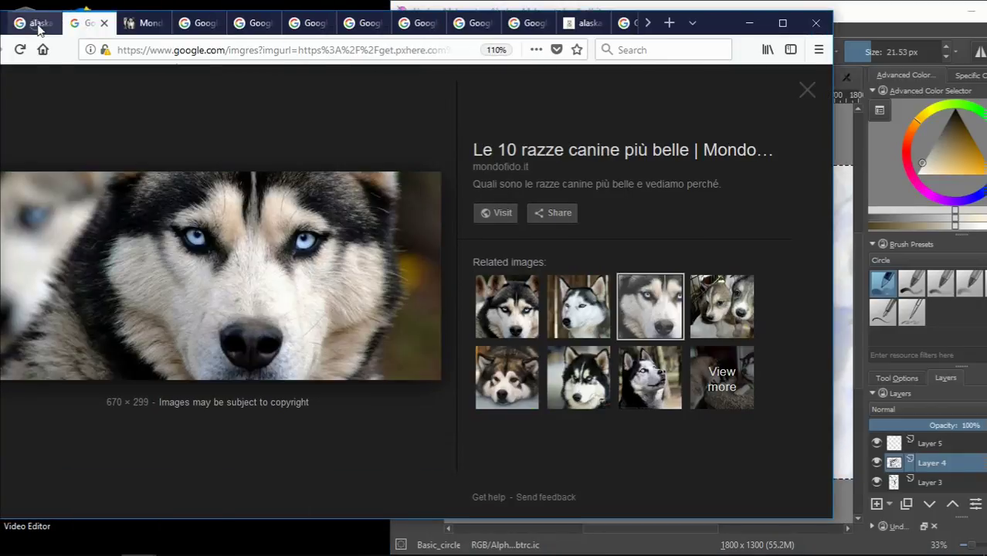
{"action": "left_click", "coordinate": [35, 22]}
{"action": "scroll", "coordinate": [825, 120], "scroll_direction": "up", "scroll_amount": 2}
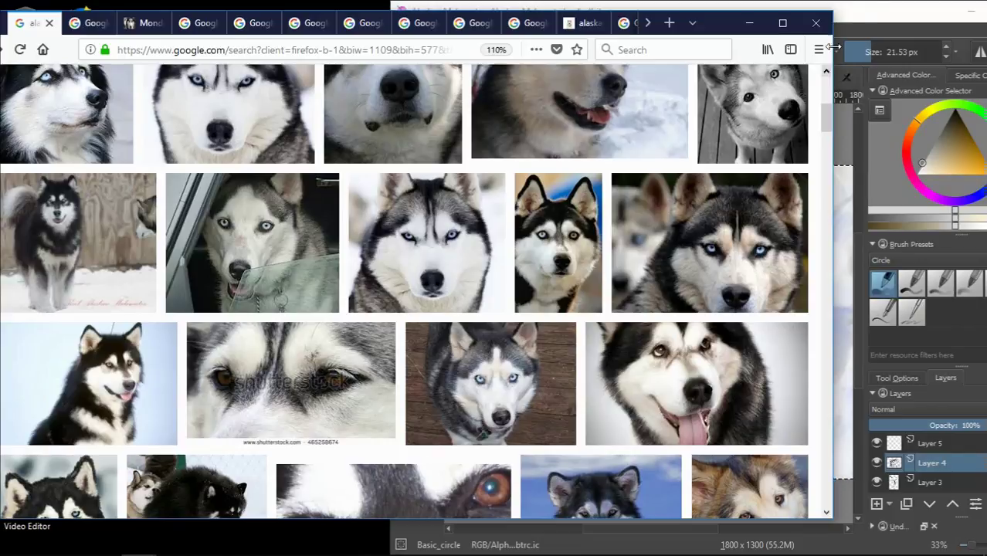
- Return to the painting, fit the whole canvas in view and shift the window left
{"action": "key", "text": "alt+Tab"}
{"action": "scroll", "coordinate": [591, 294], "scroll_direction": "up", "scroll_amount": 2}
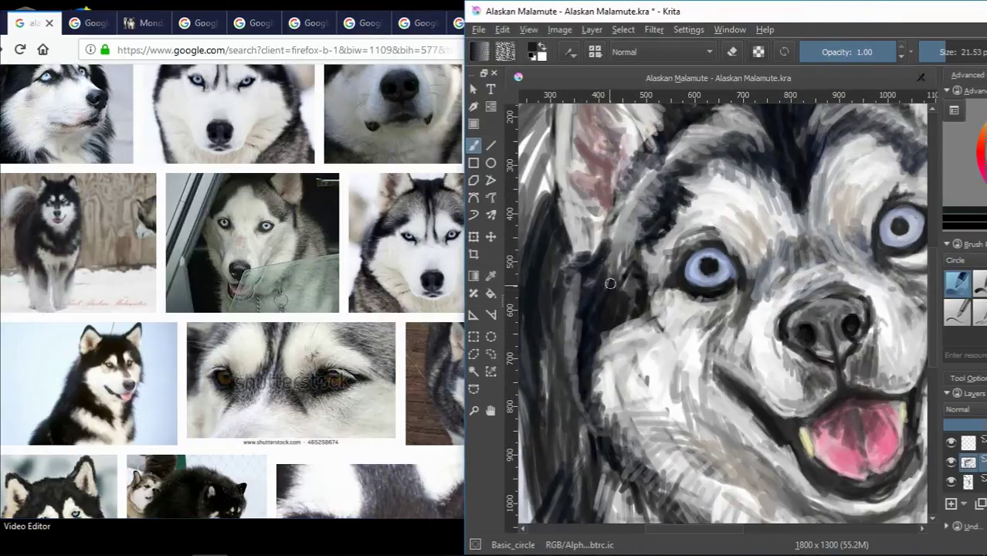
{"action": "key", "text": "ctrl+shift+0"}
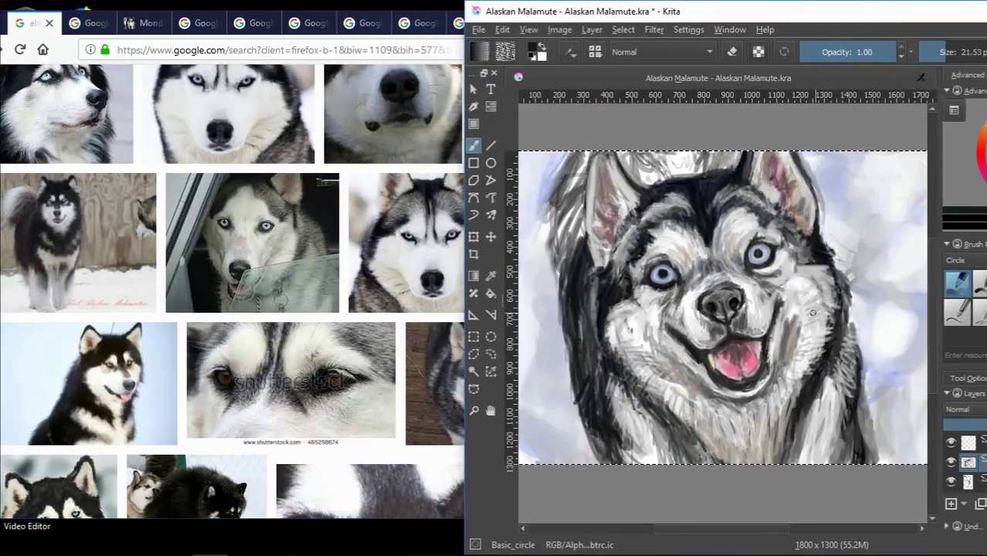
{"action": "left_click_drag", "start_coordinate": [757, 11], "coordinate": [711, 10]}
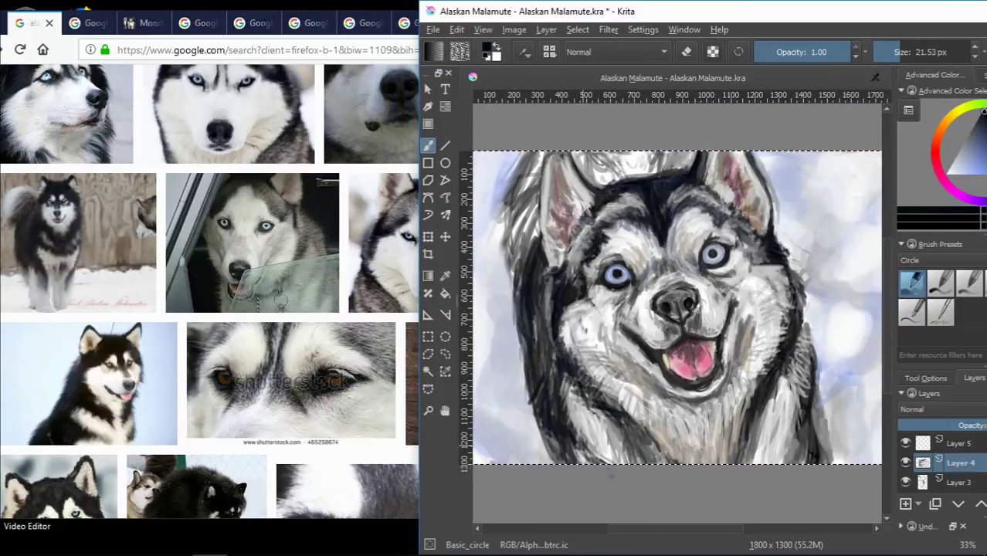
- Pick a darker paint colour and open the close-up husky reference photo
{"action": "left_click", "coordinate": [580, 429]}
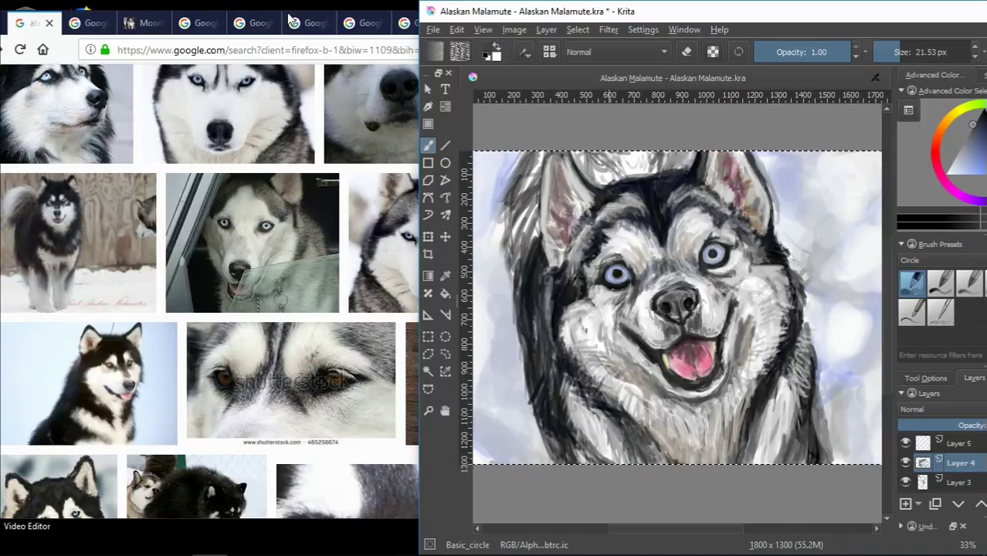
{"action": "left_click", "coordinate": [463, 22]}
{"action": "left_click", "coordinate": [525, 23]}
{"action": "left_click", "coordinate": [95, 23]}
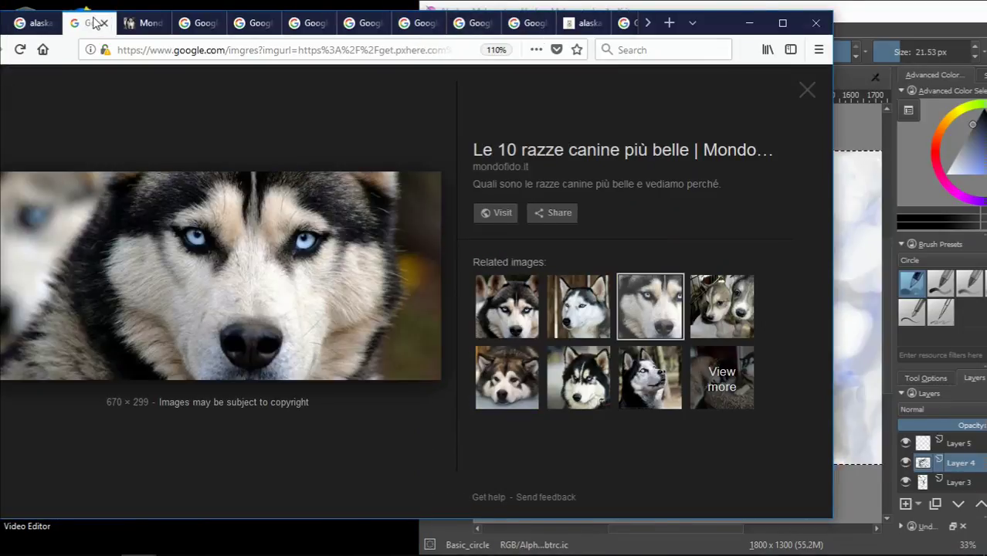
- Bring the painting back to the front and zoom in and out to inspect it
{"action": "left_click", "coordinate": [540, 7]}
{"action": "scroll", "coordinate": [605, 443], "scroll_direction": "up", "scroll_amount": 1}
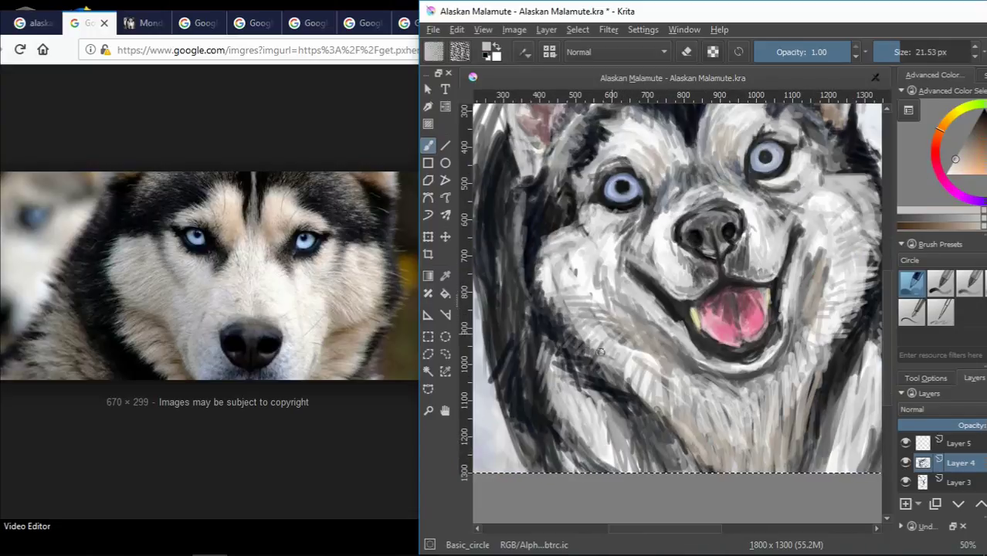
{"action": "scroll", "coordinate": [602, 448], "scroll_direction": "down", "scroll_amount": 2}
{"action": "scroll", "coordinate": [765, 436], "scroll_direction": "up", "scroll_amount": 3}
{"action": "scroll", "coordinate": [747, 423], "scroll_direction": "down", "scroll_amount": 1}
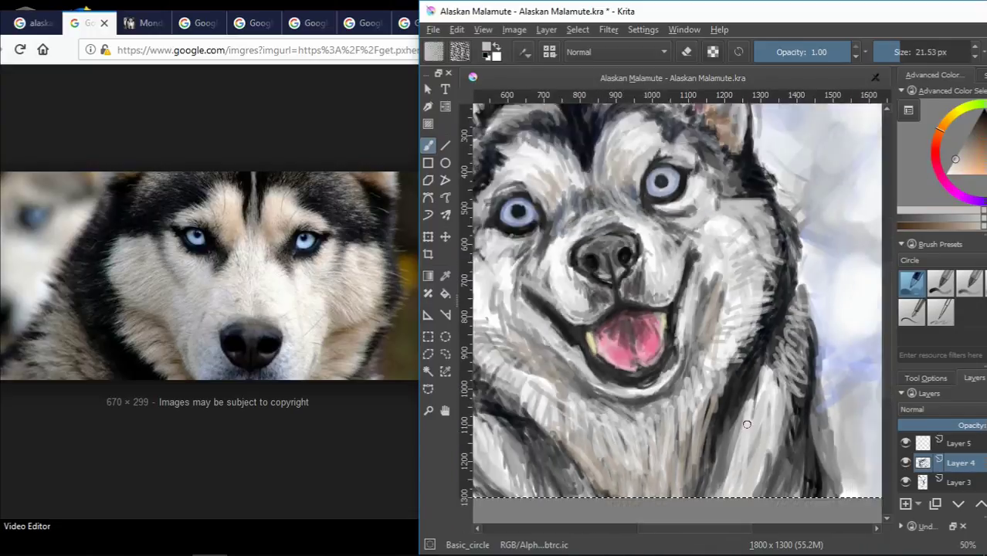
{"action": "scroll", "coordinate": [747, 424], "scroll_direction": "down", "scroll_amount": 2}
{"action": "scroll", "coordinate": [587, 186], "scroll_direction": "up", "scroll_amount": 2}
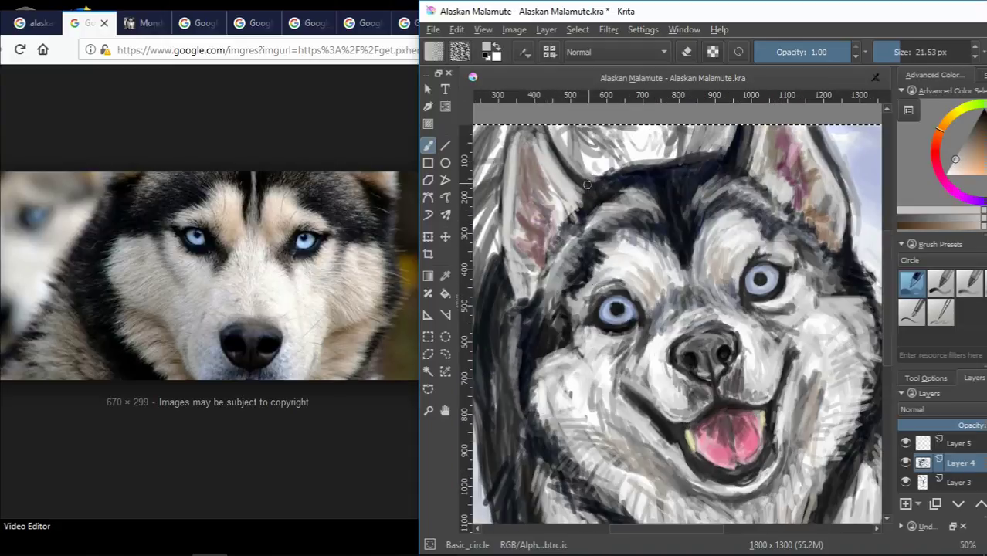
{"action": "scroll", "coordinate": [587, 186], "scroll_direction": "down", "scroll_amount": 2}
- Step through the malamute reference tabs, including the smiling tongue-out photo
{"action": "left_click", "coordinate": [151, 23]}
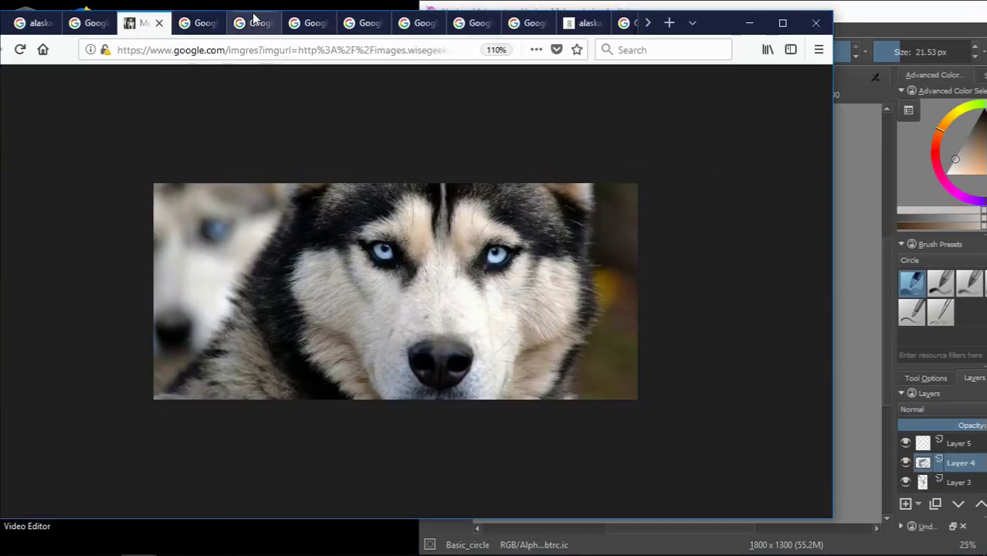
{"action": "left_click", "coordinate": [308, 23]}
{"action": "left_click", "coordinate": [472, 22]}
{"action": "left_click", "coordinate": [527, 23]}
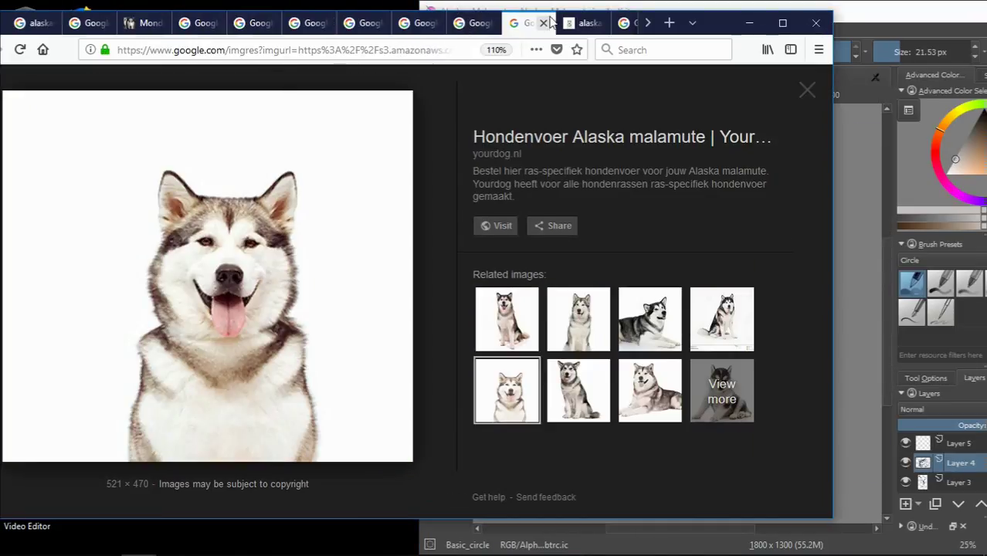
{"action": "left_click", "coordinate": [583, 22]}
{"action": "left_click", "coordinate": [635, 24]}
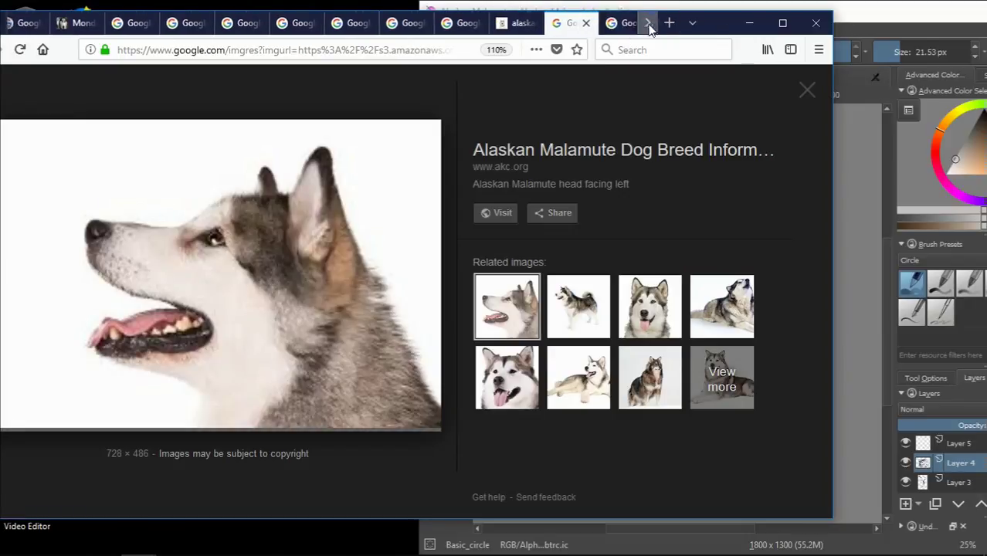
{"action": "left_click", "coordinate": [647, 25]}
{"action": "left_click", "coordinate": [647, 23]}
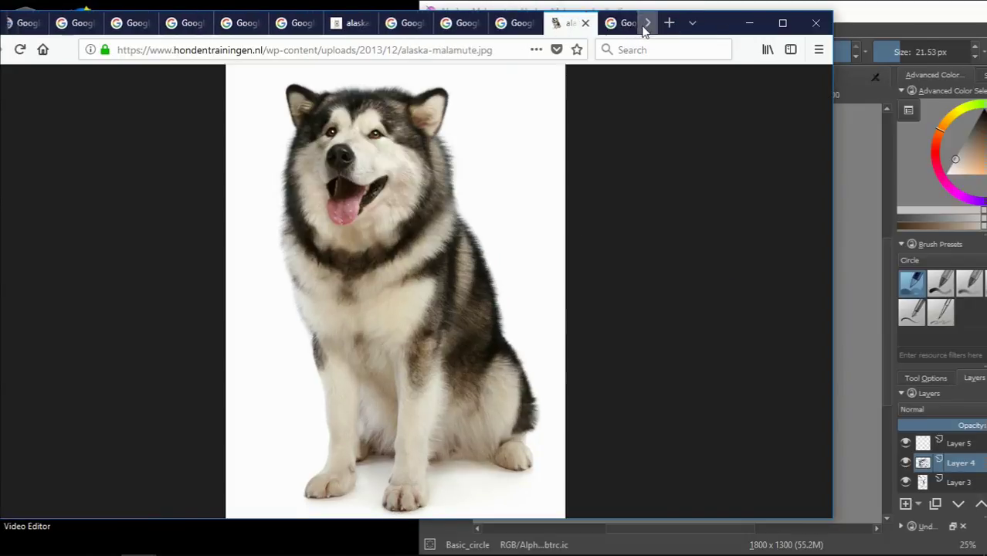
{"action": "left_click", "coordinate": [647, 23]}
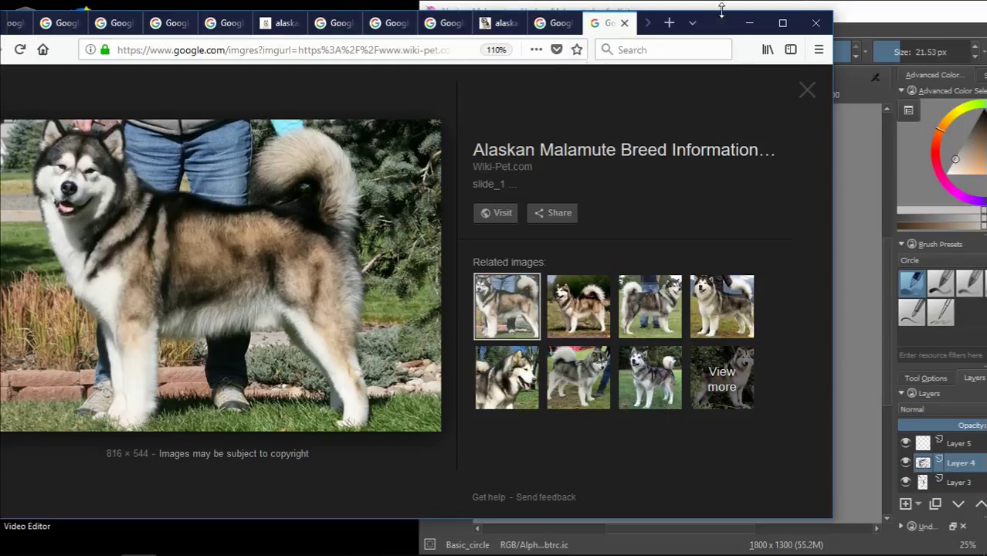
- Dock Firefox to the left half on the husky image results, beside the Krita painting
{"action": "left_click_drag", "start_coordinate": [721, 9], "coordinate": [2, 12]}
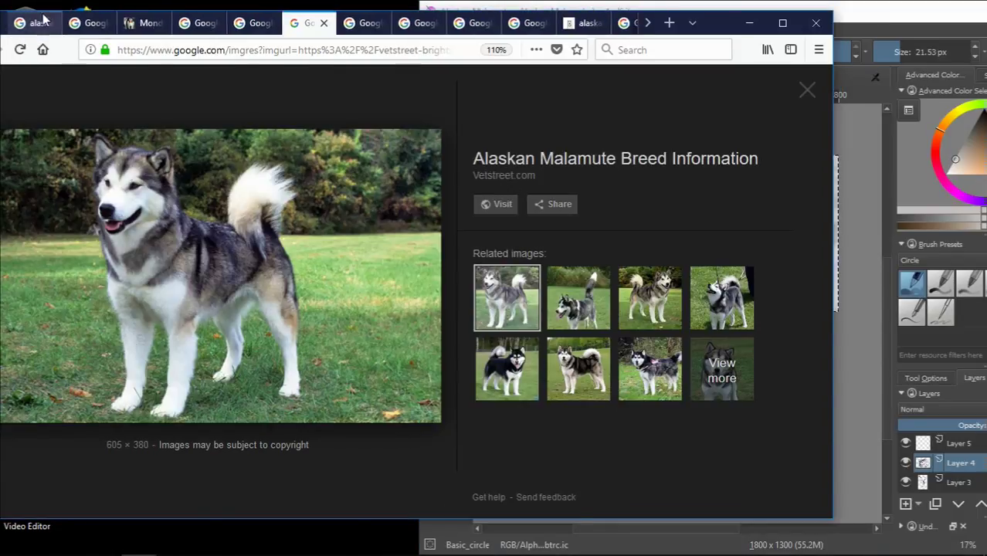
{"action": "left_click", "coordinate": [44, 19]}
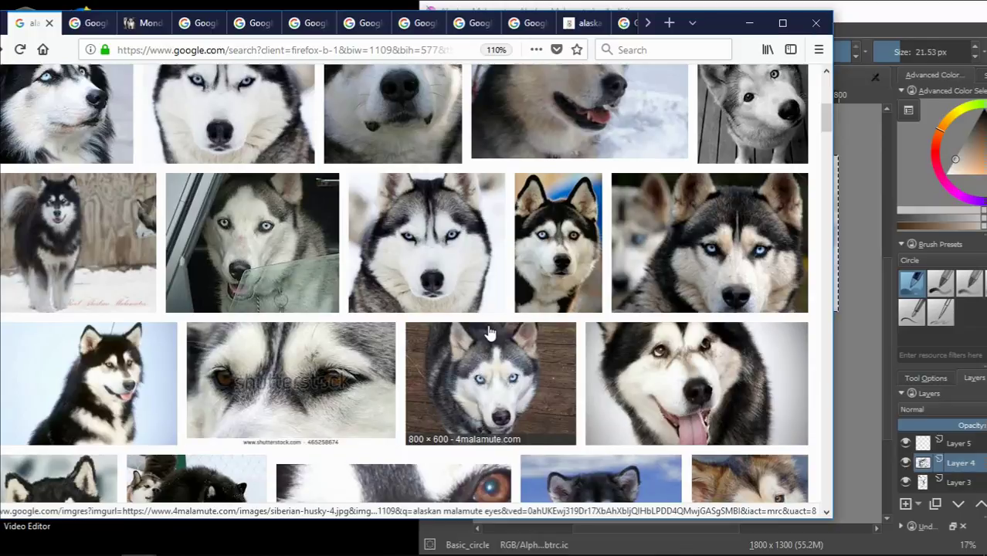
{"action": "scroll", "coordinate": [488, 332], "scroll_direction": "down", "scroll_amount": 2}
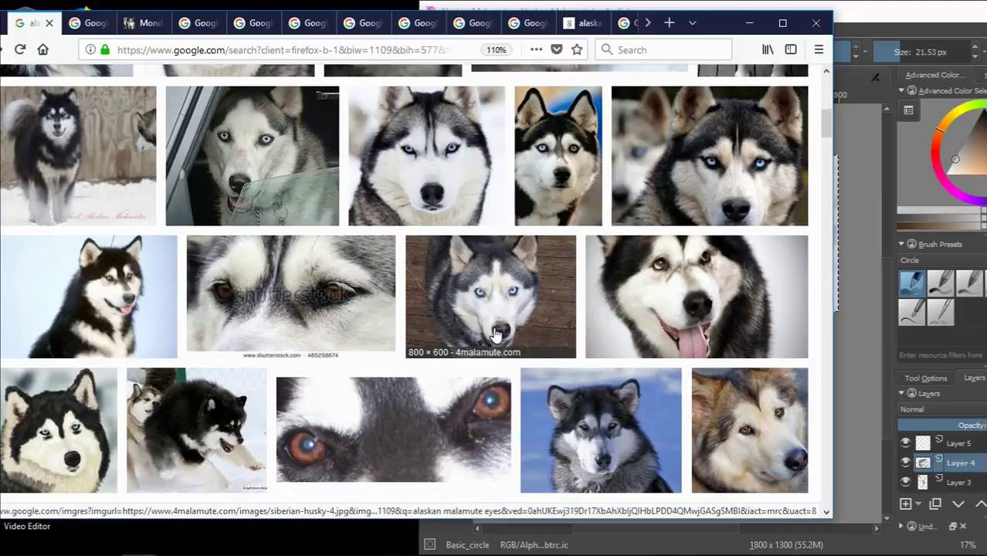
{"action": "left_click", "coordinate": [907, 10]}
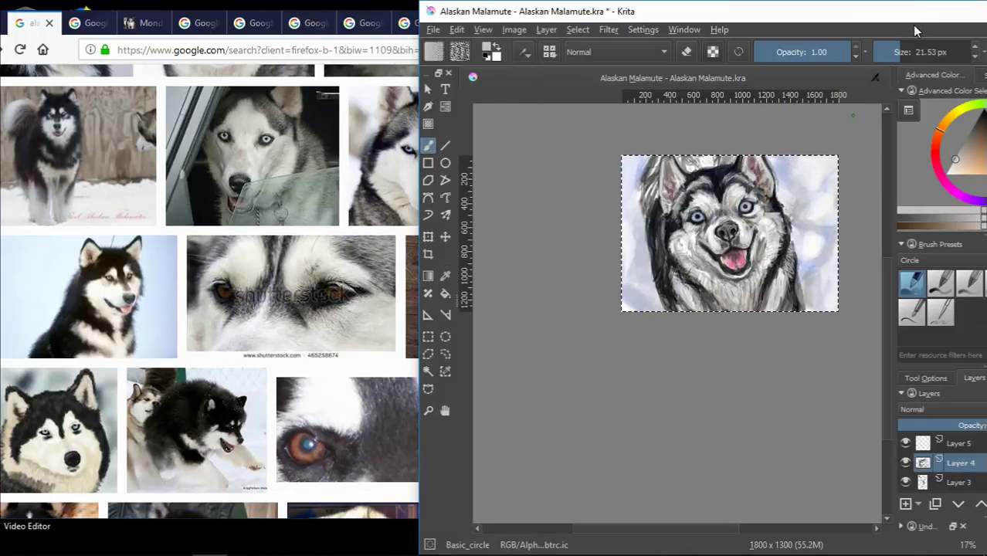
- Recentre the whole painting and paint a dark stroke along the upper-left ear
{"action": "scroll", "coordinate": [516, 239], "scroll_direction": "up", "scroll_amount": 2}
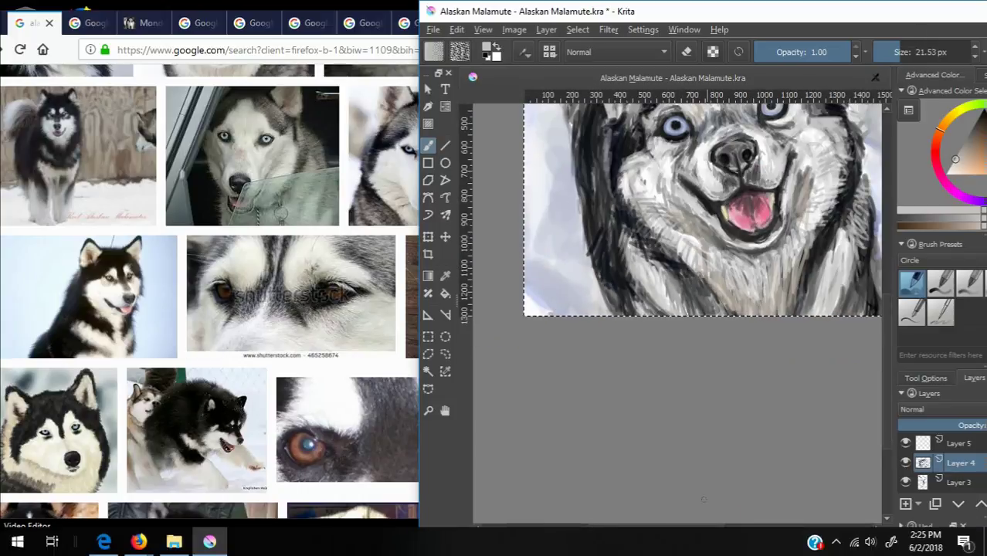
{"action": "left_click_drag", "start_coordinate": [657, 528], "coordinate": [737, 528]}
{"action": "left_click_drag", "start_coordinate": [888, 323], "coordinate": [888, 147]}
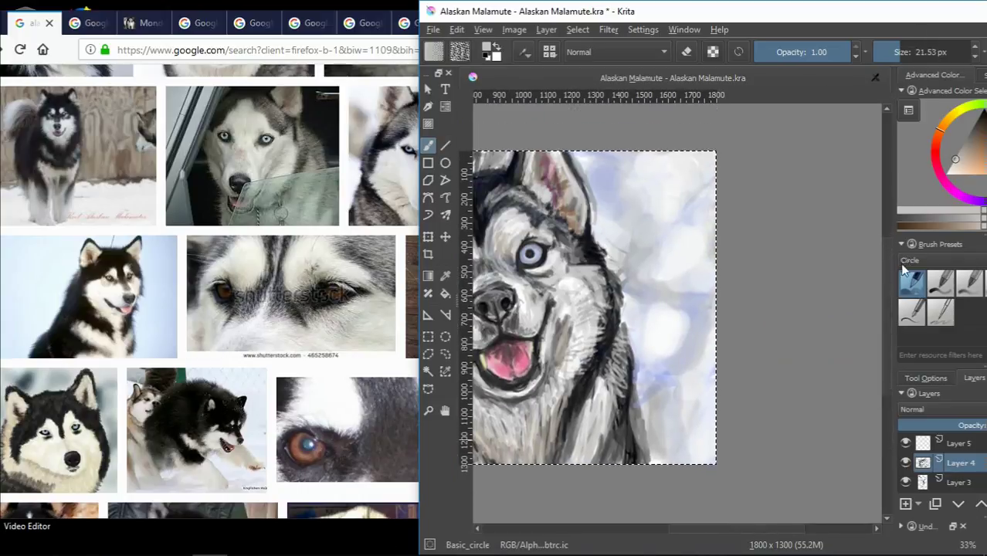
{"action": "scroll", "coordinate": [288, 352], "scroll_direction": "up", "scroll_amount": 5}
{"action": "scroll", "coordinate": [279, 360], "scroll_direction": "down", "scroll_amount": 4}
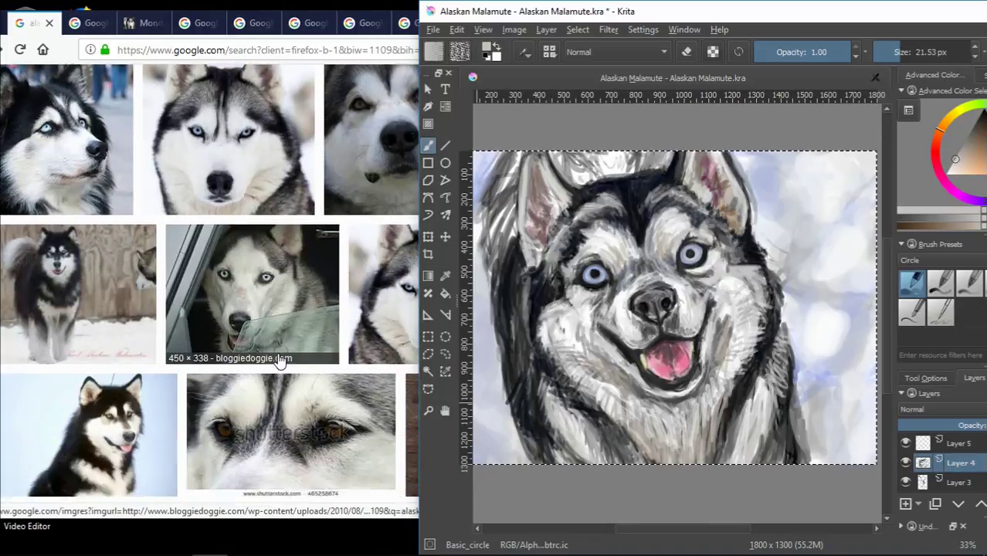
{"action": "scroll", "coordinate": [281, 363], "scroll_direction": "up", "scroll_amount": 4}
{"action": "scroll", "coordinate": [294, 371], "scroll_direction": "down", "scroll_amount": 3}
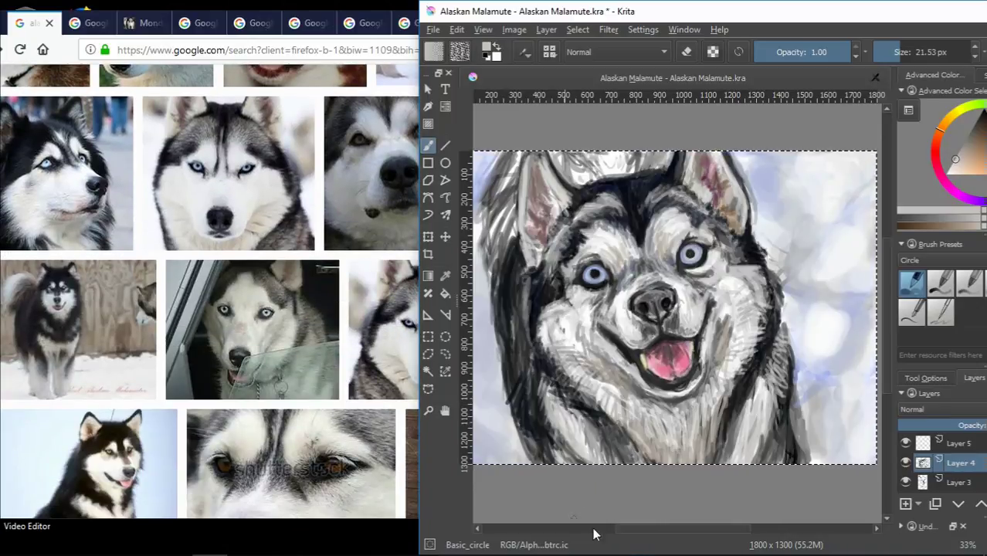
{"action": "left_click_drag", "start_coordinate": [598, 530], "coordinate": [606, 529]}
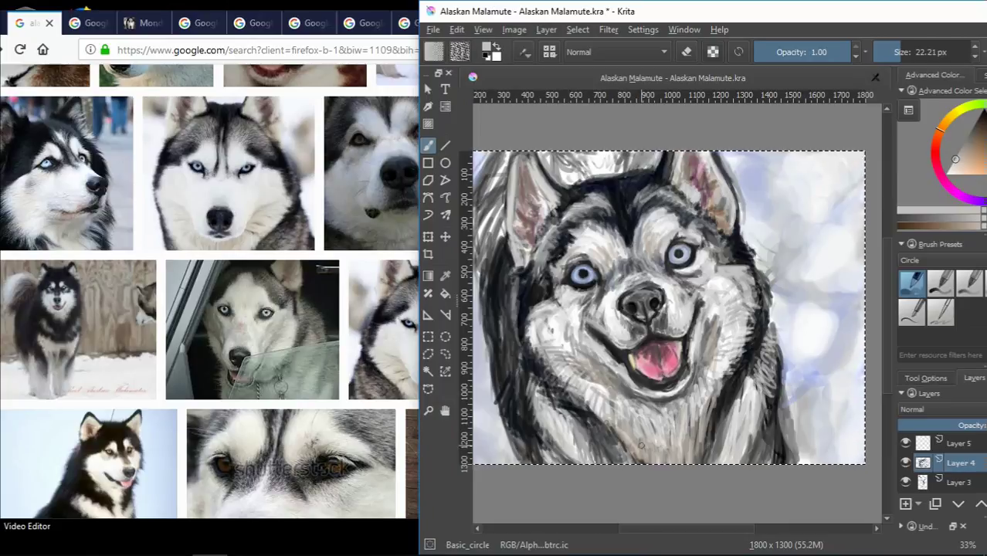
{"action": "left_click_drag", "start_coordinate": [620, 533], "coordinate": [606, 533]}
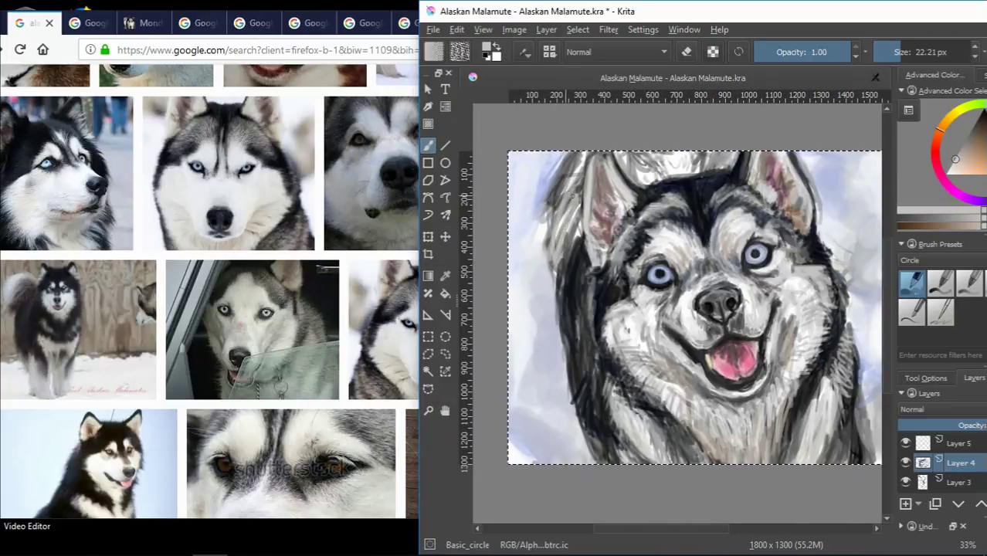
{"action": "left_click_drag", "start_coordinate": [572, 176], "coordinate": [531, 200]}
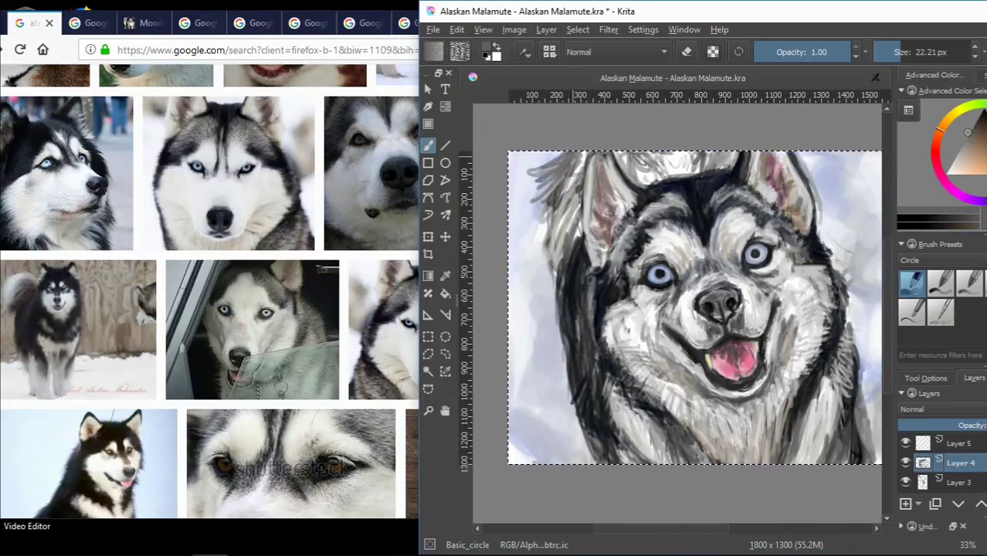
- Sample tan, dark bluish-grey and light brown fur tones from the head and ear
{"action": "left_click", "coordinate": [566, 255], "text": "ctrl"}
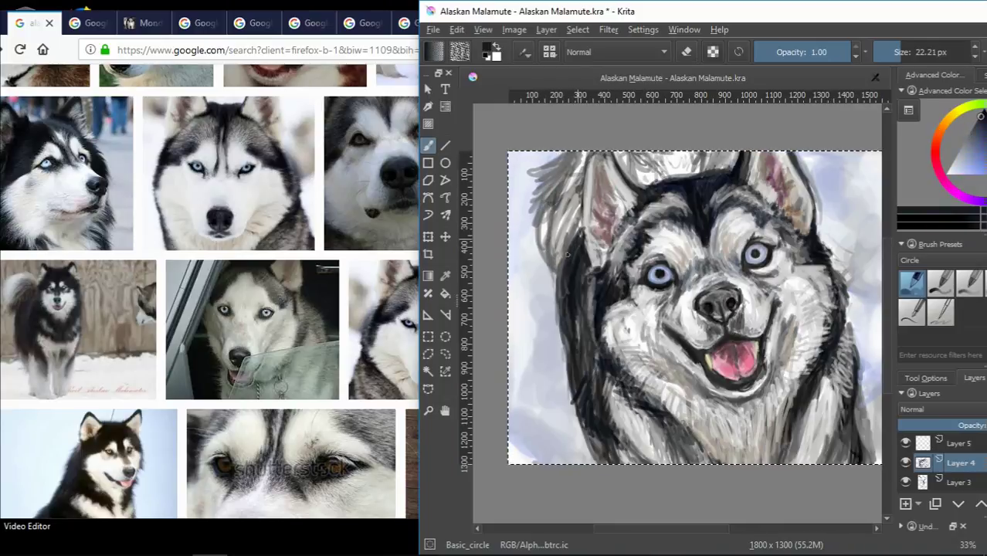
{"action": "left_click", "coordinate": [585, 230], "text": "ctrl"}
{"action": "left_click", "coordinate": [580, 240], "text": "ctrl"}
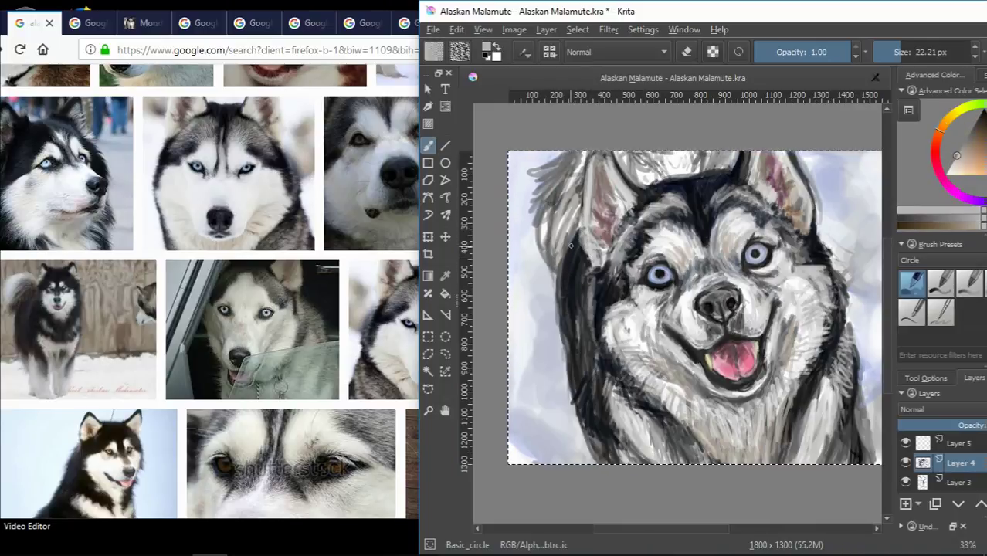
{"action": "left_click", "coordinate": [573, 264], "text": "ctrl"}
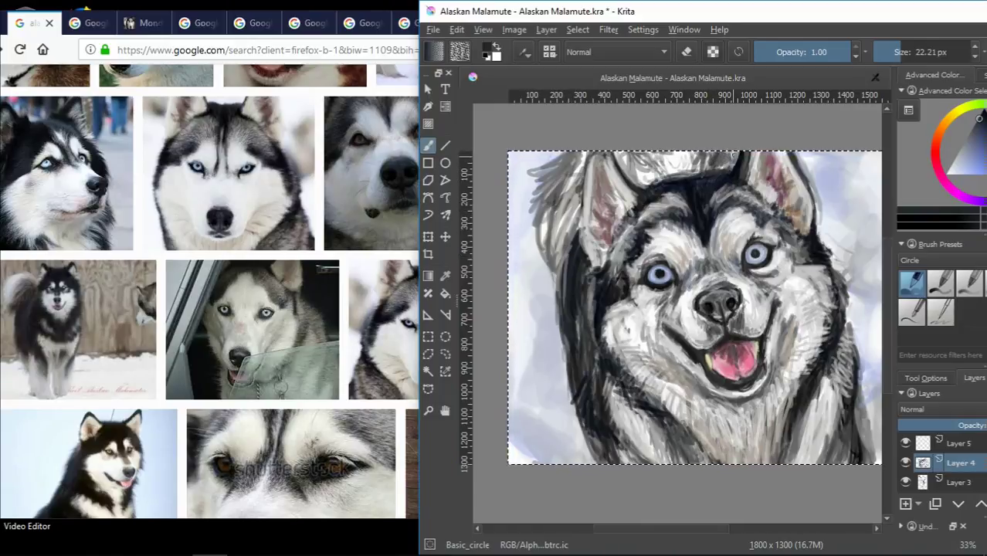
{"action": "left_click", "coordinate": [697, 199], "text": "ctrl"}
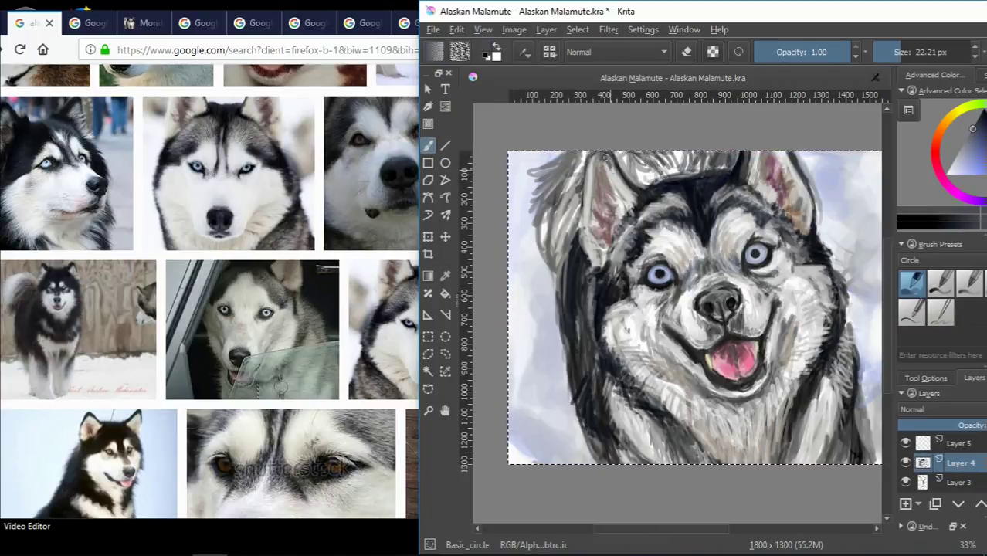
{"action": "left_click", "coordinate": [607, 158], "text": "ctrl"}
{"action": "left_click", "coordinate": [660, 165], "text": "ctrl"}
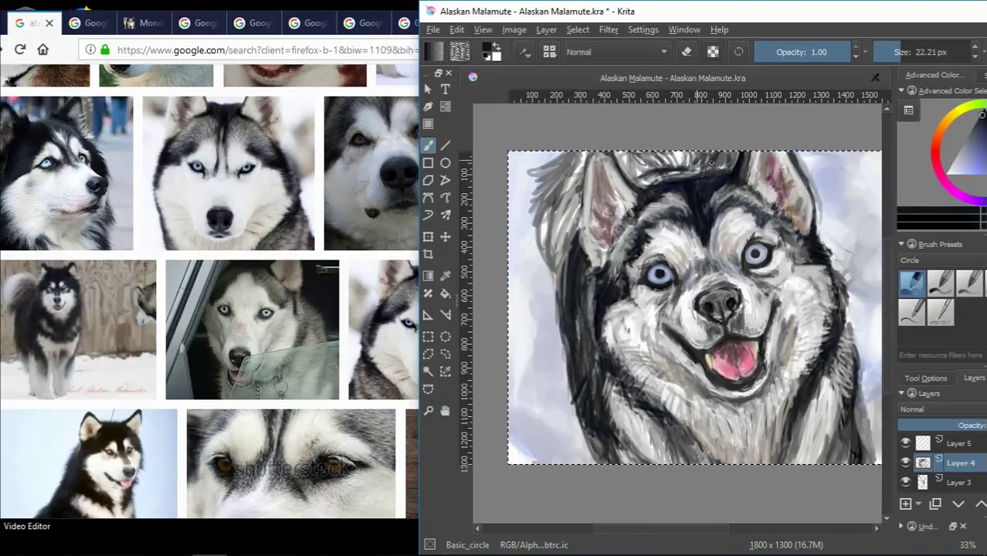
- Lighten the left cheek fur, darken the left ear edge and add light strokes along the head's left edge
{"action": "left_click_drag", "start_coordinate": [556, 256], "coordinate": [576, 395]}
{"action": "left_click_drag", "start_coordinate": [571, 199], "coordinate": [546, 297]}
{"action": "left_click", "coordinate": [592, 212], "text": "ctrl"}
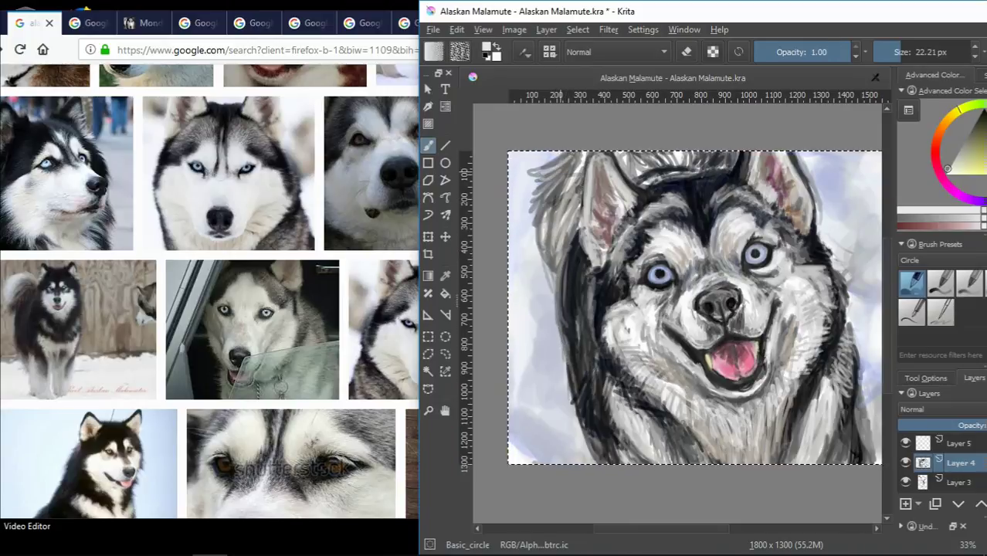
{"action": "mouse_move", "coordinate": [540, 176]}
{"action": "left_mouse_down"}
{"action": "mouse_move", "coordinate": [553, 259]}
{"action": "mouse_move", "coordinate": [568, 272]}
{"action": "left_mouse_up"}
- Add near-black fur strokes near the left ear, along the head top and left edge
{"action": "left_click", "coordinate": [610, 304], "text": "ctrl"}
{"action": "left_click_drag", "start_coordinate": [578, 208], "coordinate": [560, 261]}
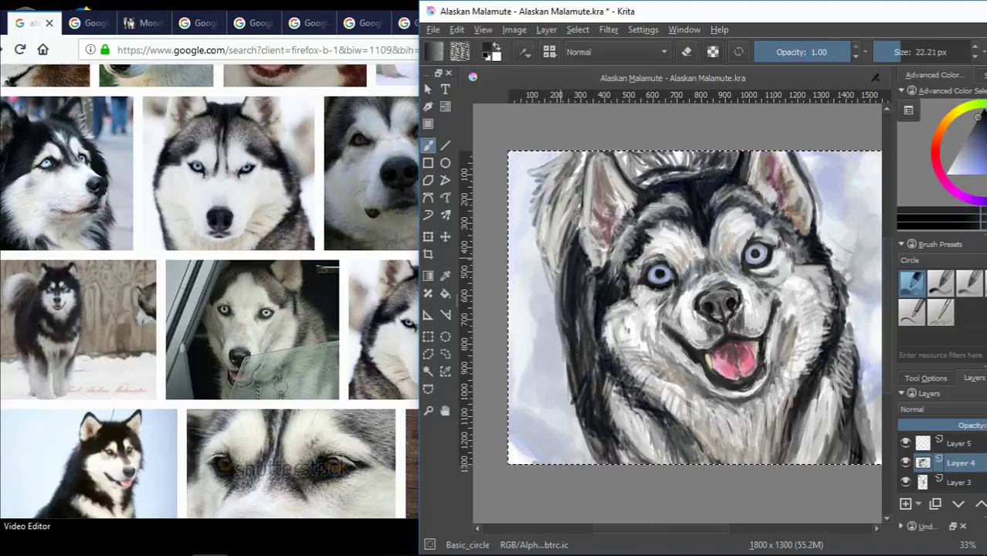
{"action": "left_click_drag", "start_coordinate": [584, 183], "coordinate": [572, 243]}
{"action": "left_click_drag", "start_coordinate": [639, 165], "coordinate": [679, 154]}
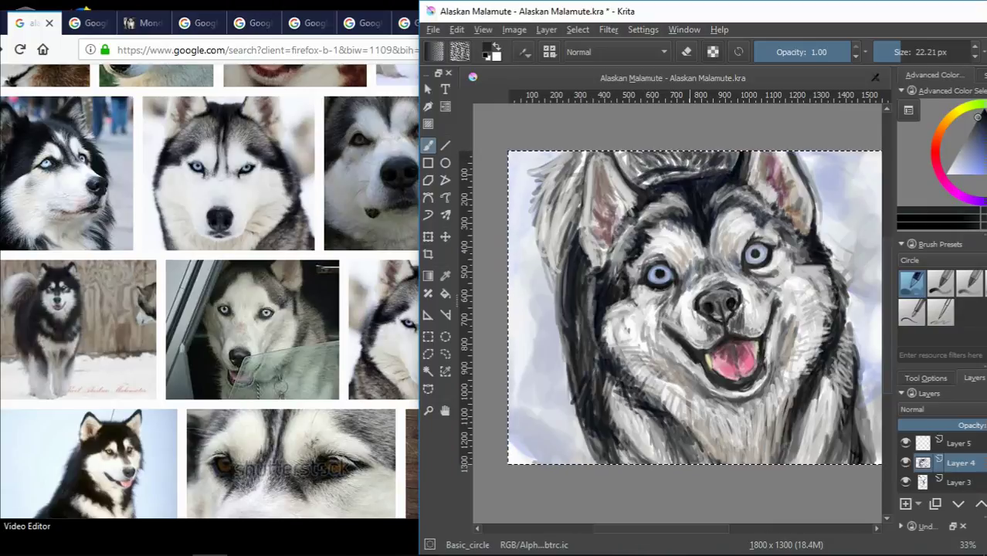
{"action": "mouse_move", "coordinate": [555, 174]}
{"action": "left_mouse_down"}
{"action": "mouse_move", "coordinate": [531, 177]}
{"action": "mouse_move", "coordinate": [556, 209]}
{"action": "mouse_move", "coordinate": [550, 262]}
{"action": "left_mouse_up"}
{"action": "left_click_drag", "start_coordinate": [760, 426], "coordinate": [683, 426]}
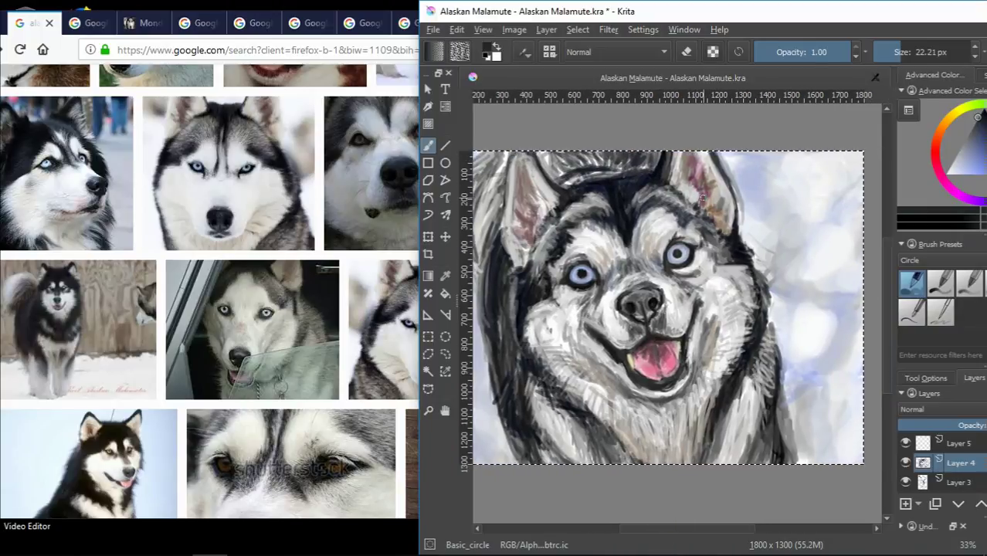
- Sample the pale blue-grey background, enlarge the brush to about 70 px and paint upper-right strokes
{"action": "left_click", "coordinate": [773, 200], "text": "ctrl"}
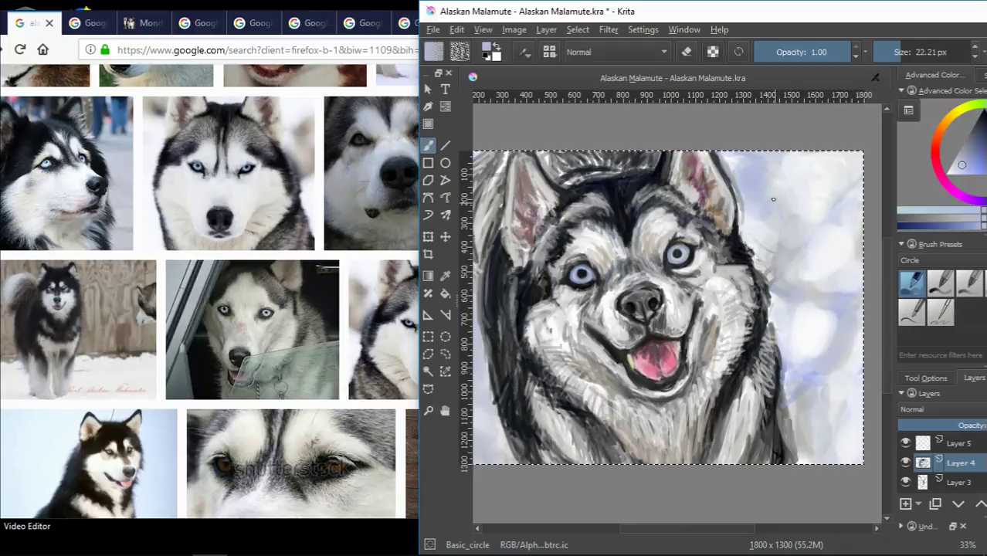
{"action": "left_click_drag", "start_coordinate": [797, 172], "coordinate": [811, 188]}
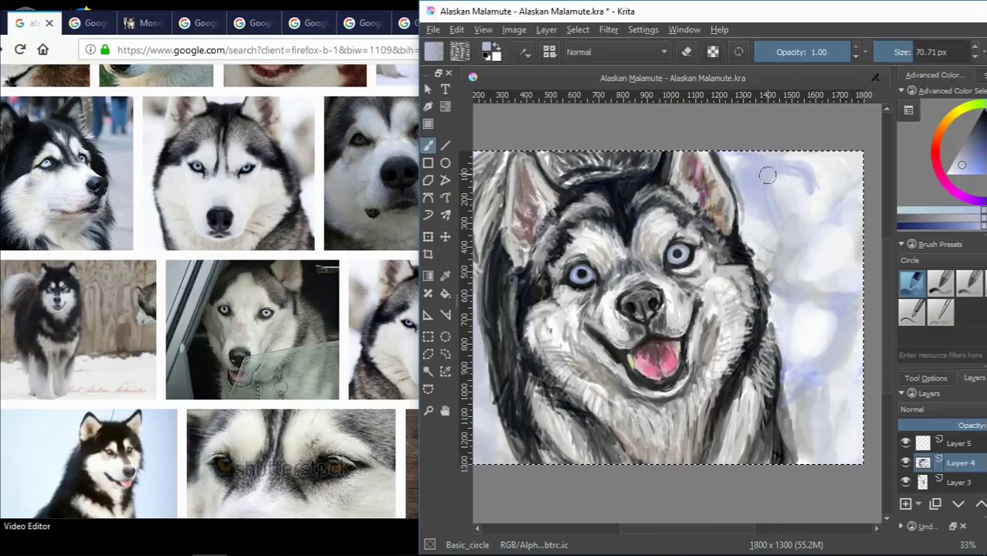
{"action": "mouse_move", "coordinate": [781, 239]}
{"action": "left_mouse_down"}
{"action": "mouse_move", "coordinate": [837, 199]}
{"action": "mouse_move", "coordinate": [826, 245]}
{"action": "mouse_move", "coordinate": [770, 233]}
{"action": "left_mouse_up"}
{"action": "left_click", "coordinate": [786, 187], "text": "ctrl"}
{"action": "left_click", "coordinate": [801, 223], "text": "ctrl"}
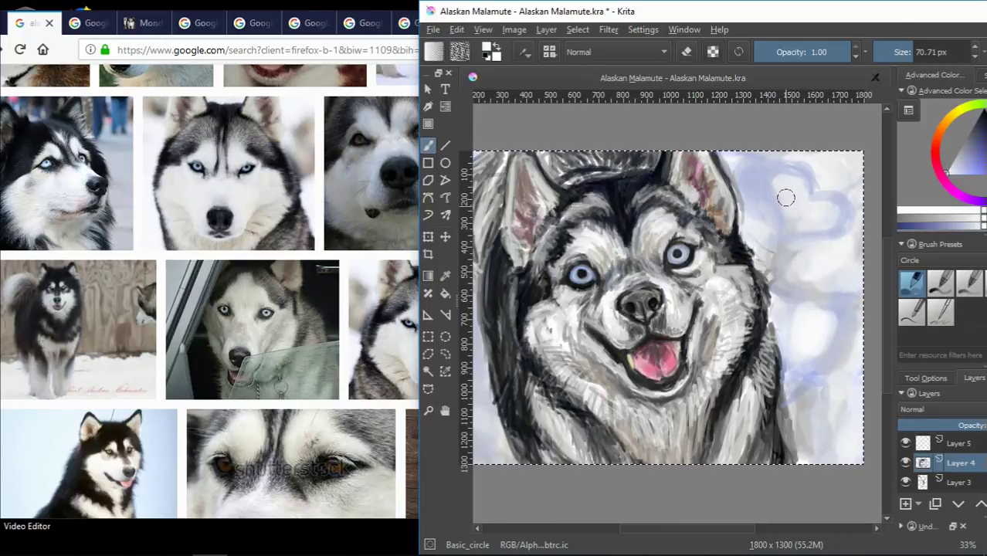
{"action": "left_click_drag", "start_coordinate": [782, 197], "coordinate": [802, 316]}
- Sample further grey-blue background tones and add a darker bluish stroke in the upper right
{"action": "left_click", "coordinate": [801, 316], "text": "ctrl"}
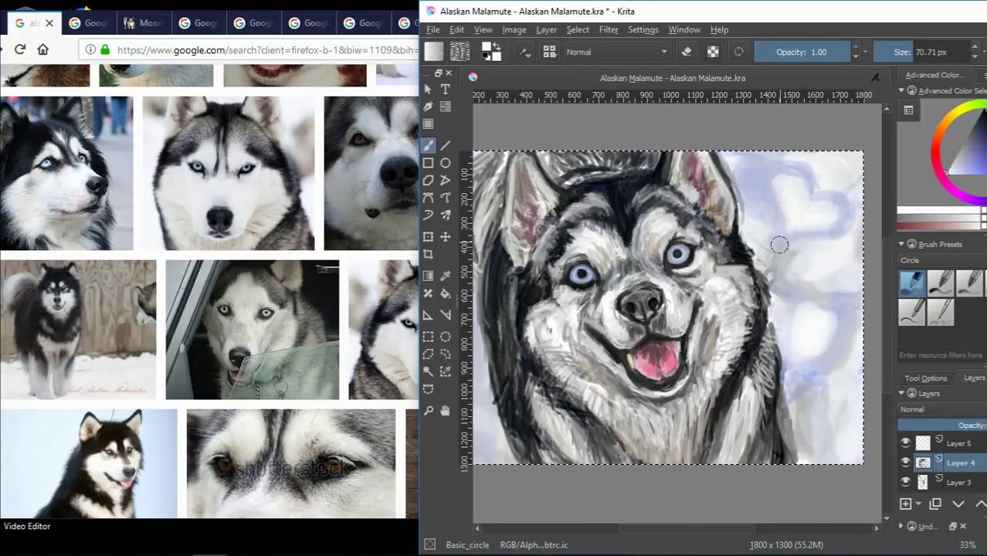
{"action": "left_click", "coordinate": [768, 219], "text": "ctrl"}
{"action": "left_click", "coordinate": [769, 283], "text": "ctrl"}
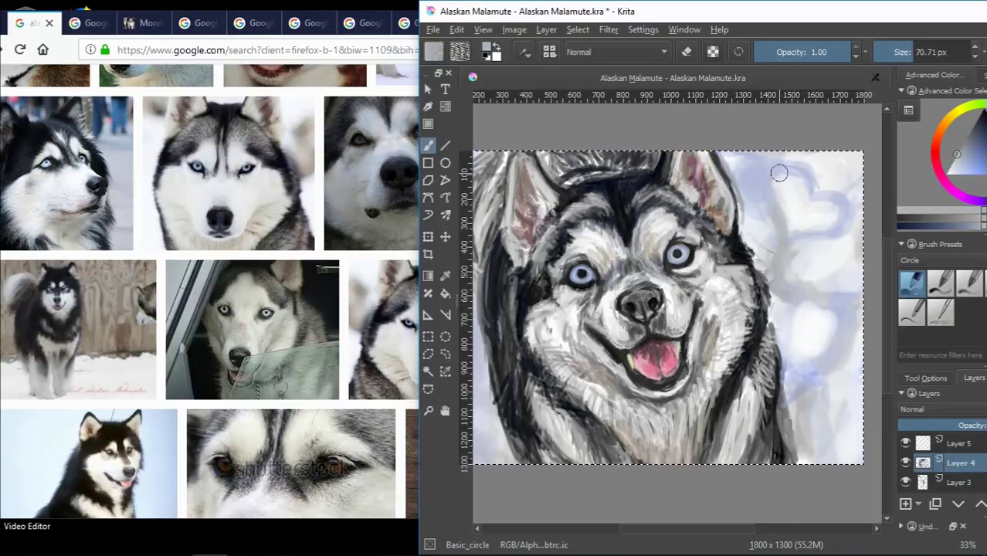
{"action": "left_click_drag", "start_coordinate": [820, 190], "coordinate": [823, 203]}
{"action": "left_click", "coordinate": [823, 203], "text": "ctrl"}
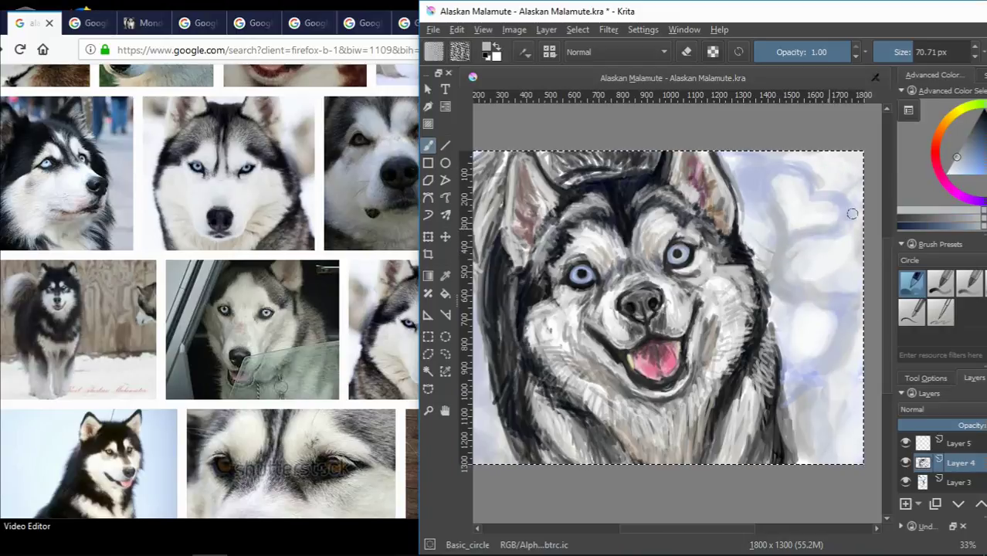
{"action": "left_click", "coordinate": [802, 210], "text": "ctrl"}
{"action": "left_click", "coordinate": [744, 179], "text": "ctrl"}
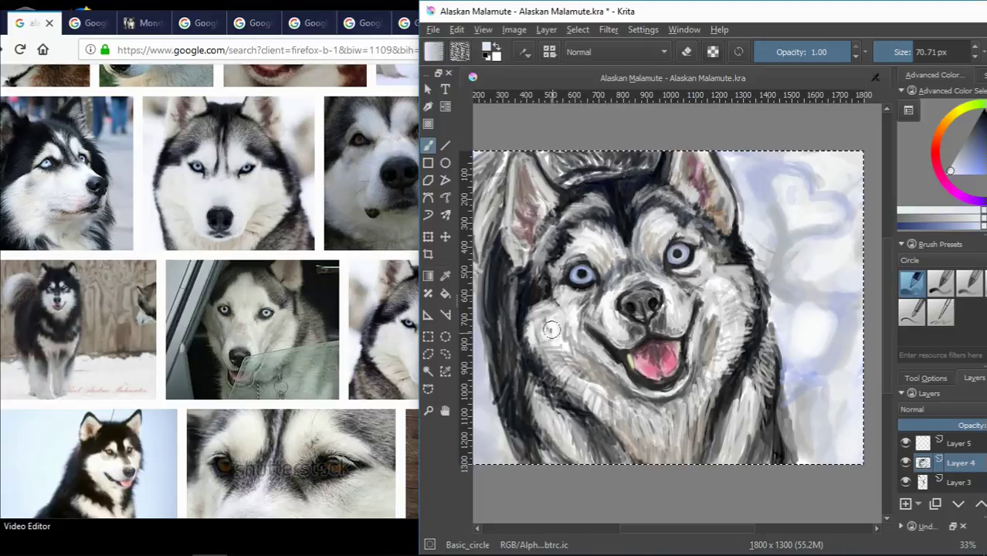
- Zoom in on the nose and glance through the husky reference images
{"action": "scroll", "coordinate": [602, 363], "scroll_direction": "up", "scroll_amount": 1}
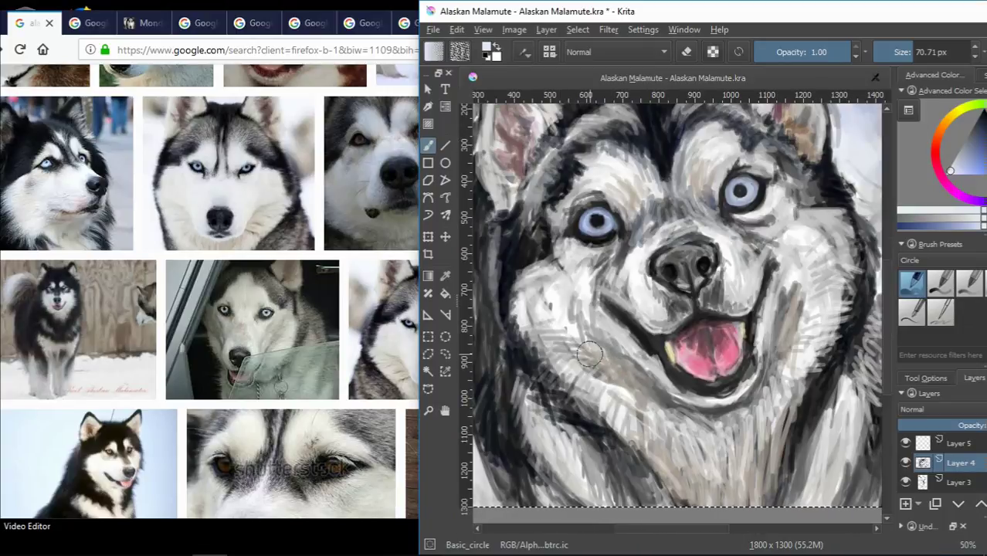
{"action": "scroll", "coordinate": [588, 354], "scroll_direction": "up", "scroll_amount": 1}
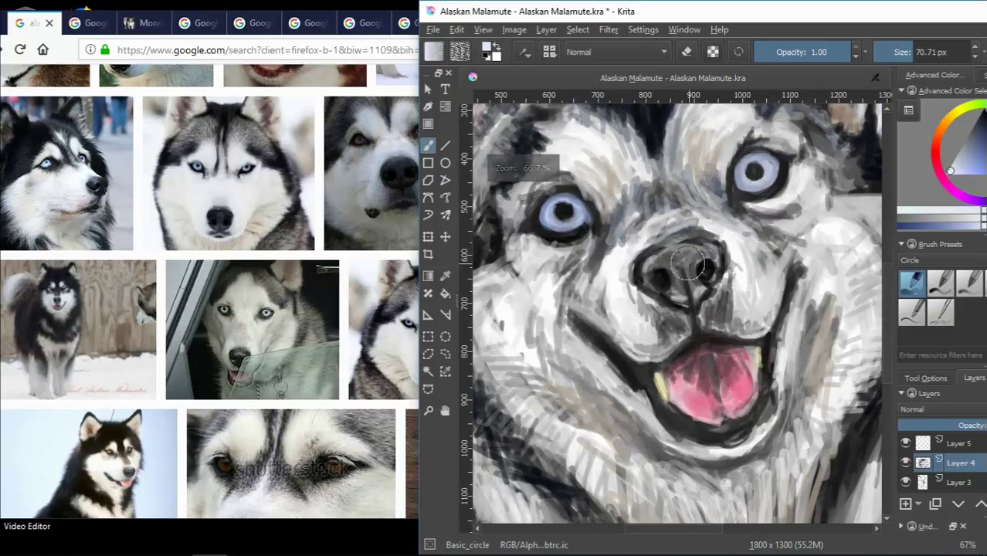
{"action": "left_click", "coordinate": [92, 23]}
{"action": "left_click", "coordinate": [141, 23]}
{"action": "left_click", "coordinate": [199, 23]}
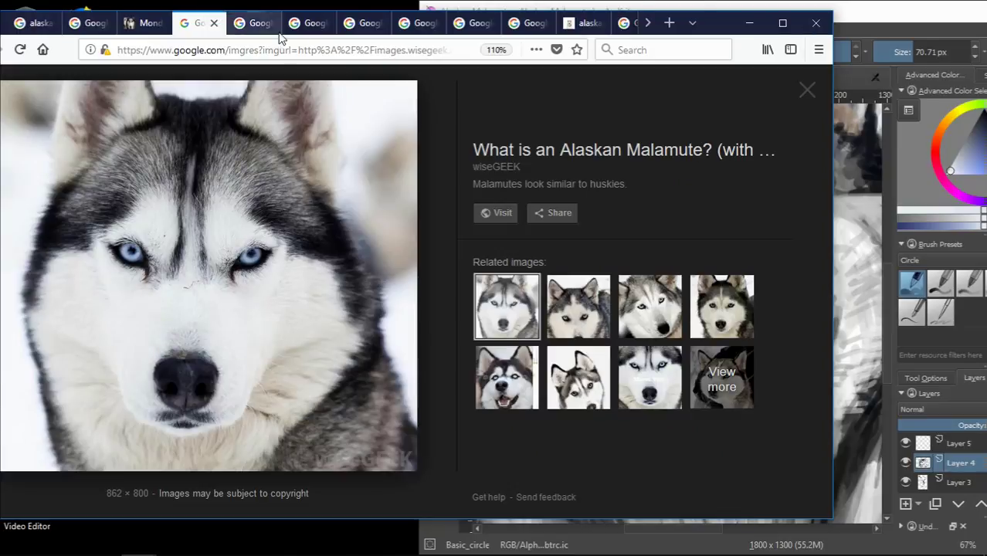
{"action": "left_click", "coordinate": [672, 224]}
{"action": "scroll", "coordinate": [672, 224], "scroll_direction": "up", "scroll_amount": 1}
- Touch up the nose with a 3 px brush, then paint a lighter grey stroke across it at 6 px
{"action": "left_click", "coordinate": [886, 52]}
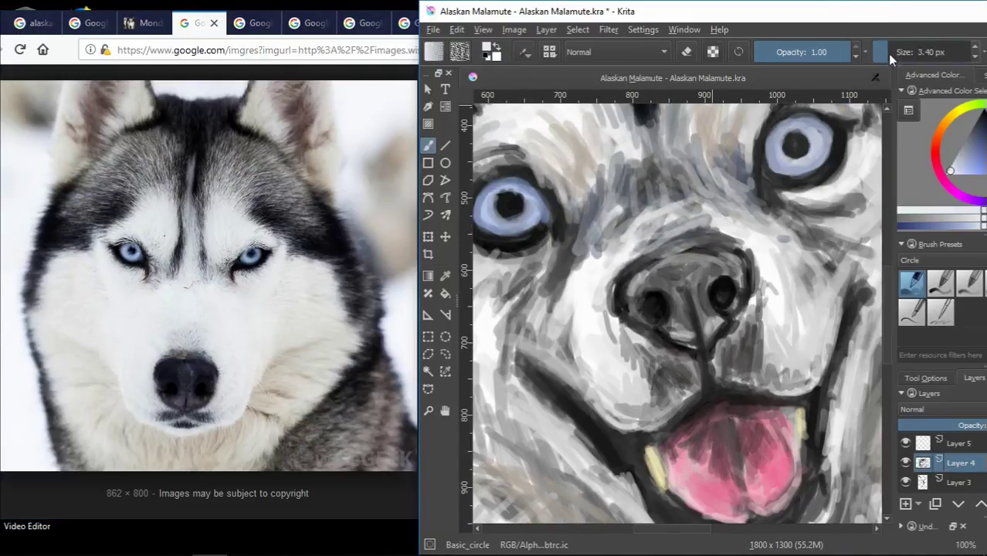
{"action": "left_click", "coordinate": [664, 296], "text": "ctrl"}
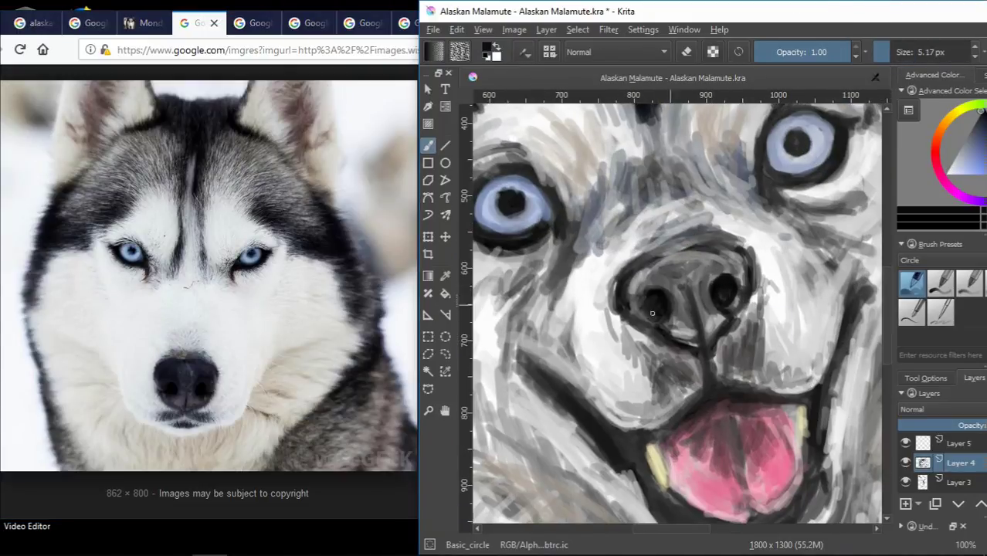
{"action": "left_click_drag", "start_coordinate": [652, 313], "coordinate": [668, 288]}
{"action": "left_click", "coordinate": [973, 47]}
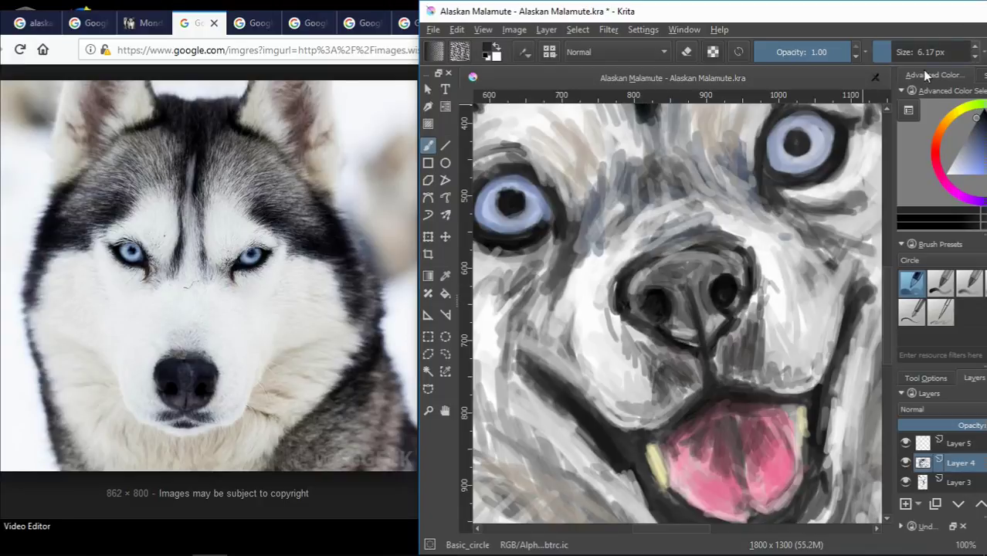
{"action": "left_click", "coordinate": [703, 316], "text": "ctrl"}
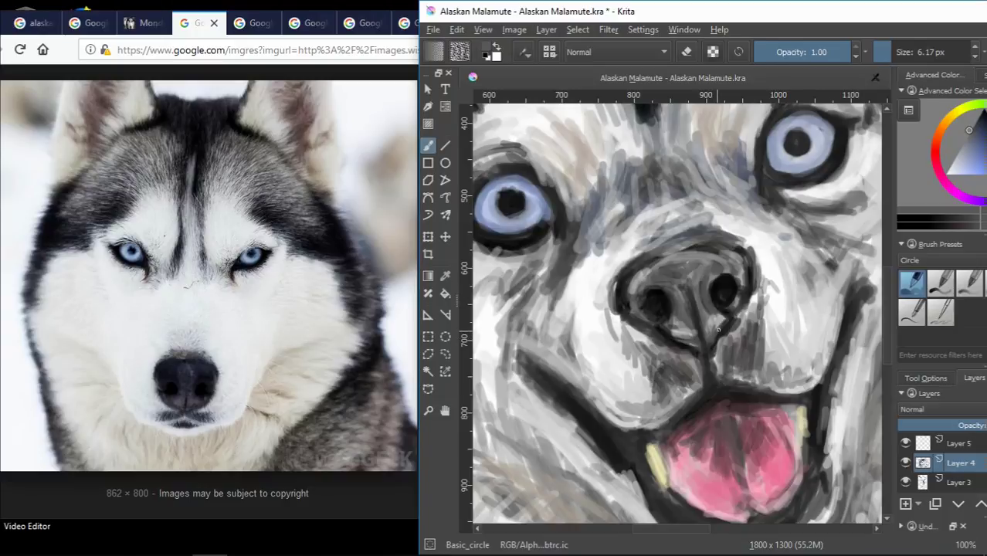
{"action": "left_click", "coordinate": [708, 329], "text": "ctrl"}
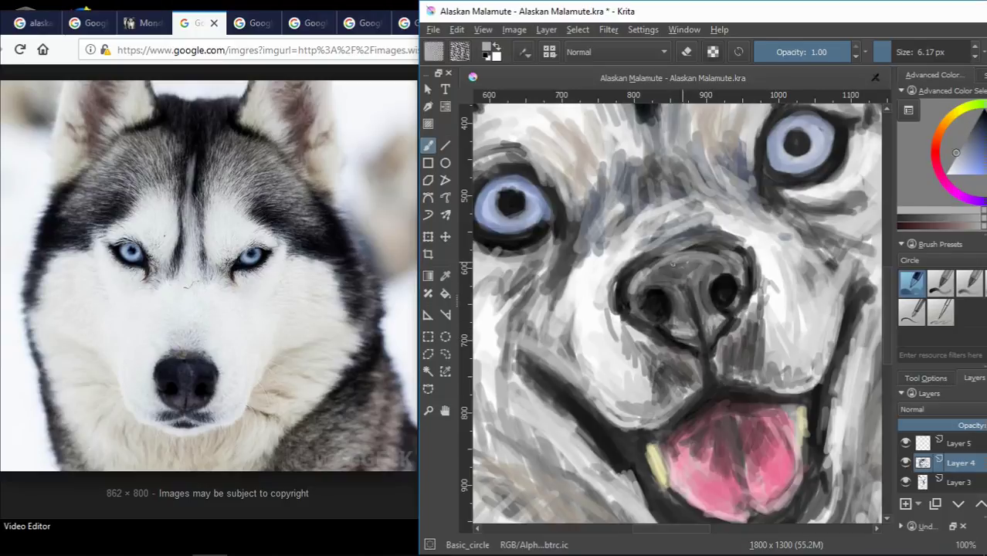
{"action": "left_click", "coordinate": [658, 277], "text": "ctrl"}
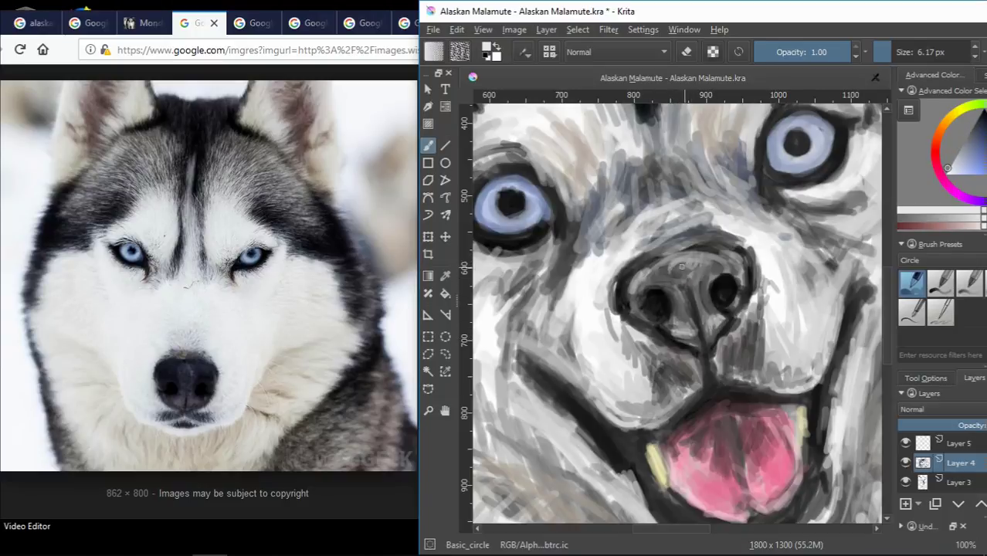
{"action": "left_click_drag", "start_coordinate": [649, 271], "coordinate": [671, 265]}
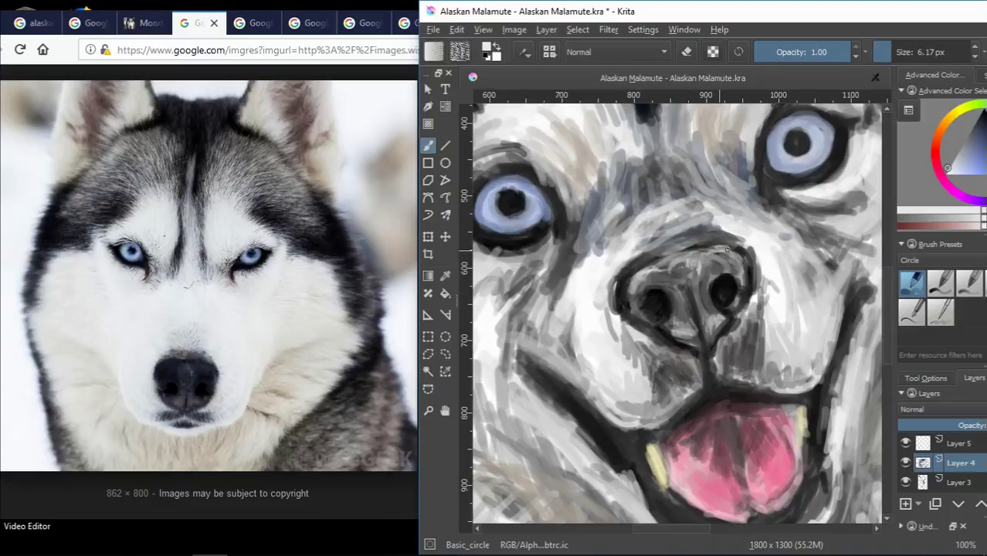
- Choose a very dark blue in the colour selector and darken the nose and its top edge
{"action": "left_click", "coordinate": [669, 251], "text": "ctrl"}
{"action": "left_click", "coordinate": [615, 272], "text": "ctrl"}
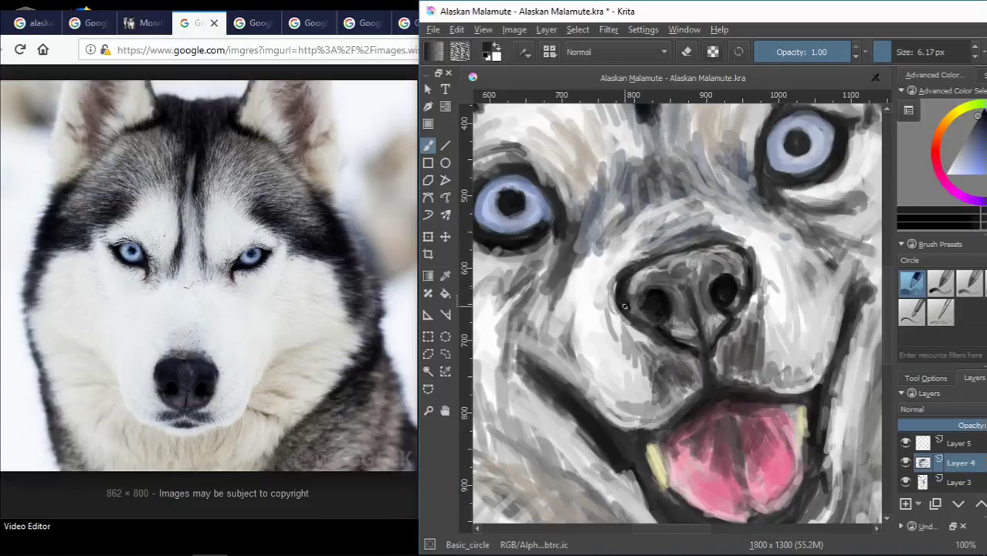
{"action": "left_click", "coordinate": [652, 265], "text": "ctrl"}
{"action": "left_click_drag", "start_coordinate": [958, 154], "coordinate": [976, 118]}
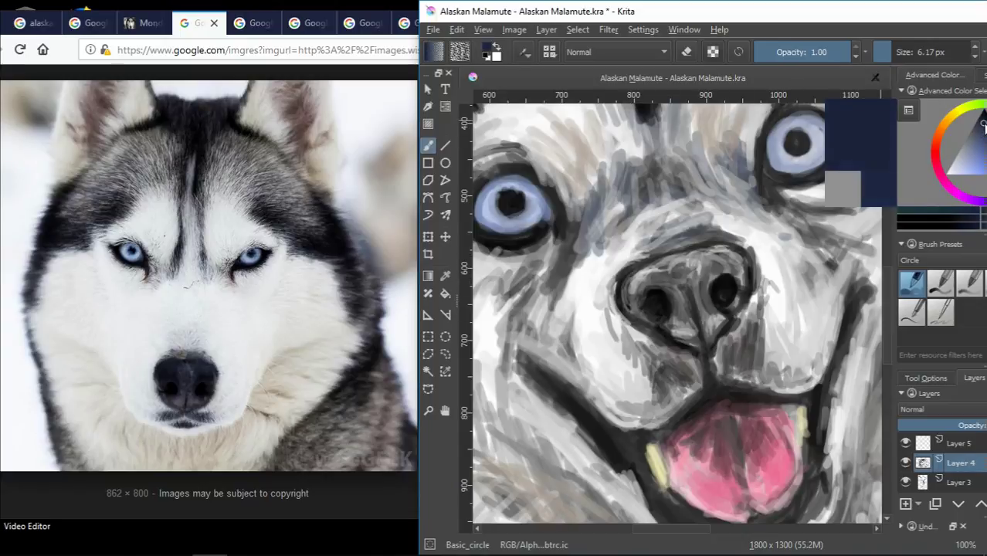
{"action": "left_click_drag", "start_coordinate": [892, 31], "coordinate": [834, 31]}
{"action": "left_click", "coordinate": [927, 117]}
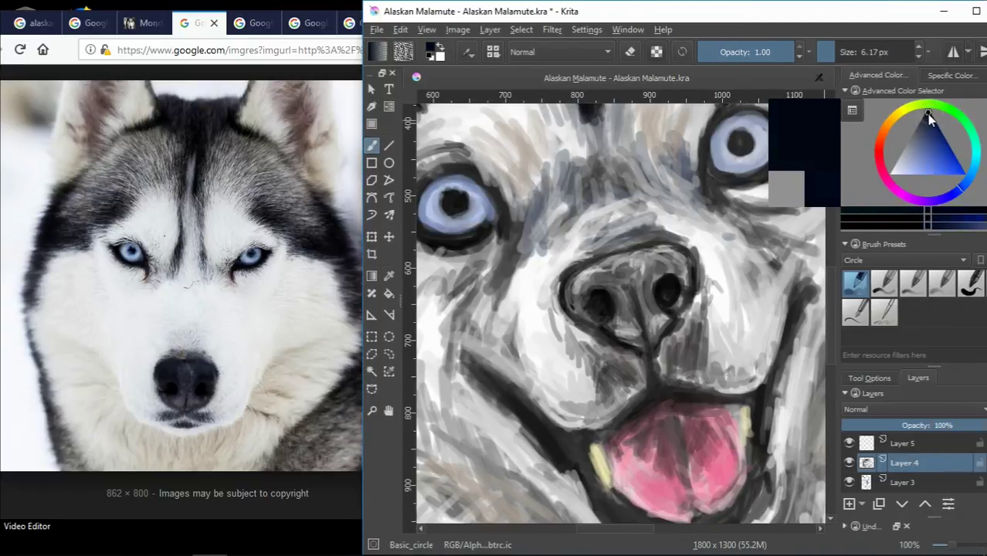
{"action": "left_click", "coordinate": [927, 118]}
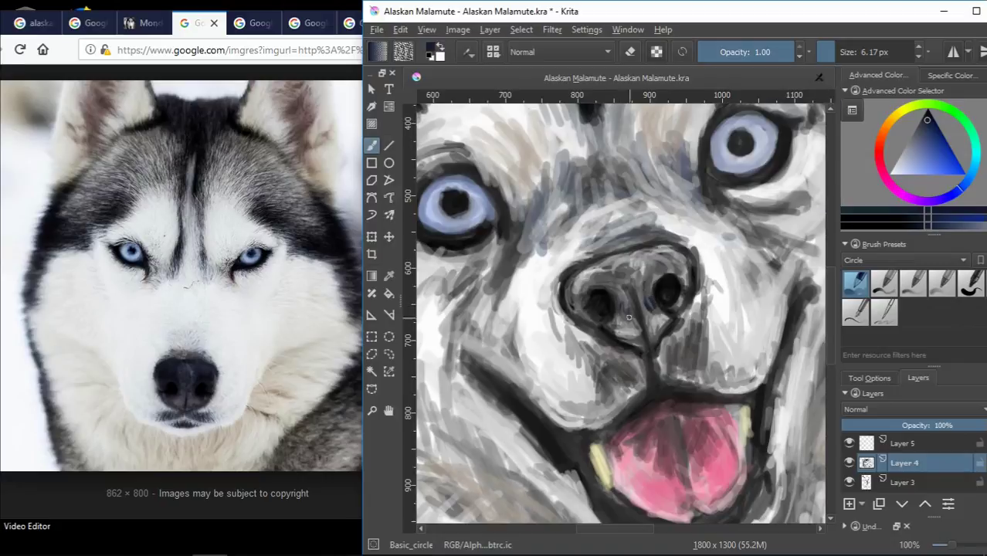
{"action": "left_click_drag", "start_coordinate": [631, 316], "coordinate": [645, 302]}
{"action": "mouse_move", "coordinate": [634, 263]}
{"action": "left_mouse_down"}
{"action": "mouse_move", "coordinate": [606, 270]}
{"action": "mouse_move", "coordinate": [599, 261]}
{"action": "left_mouse_up"}
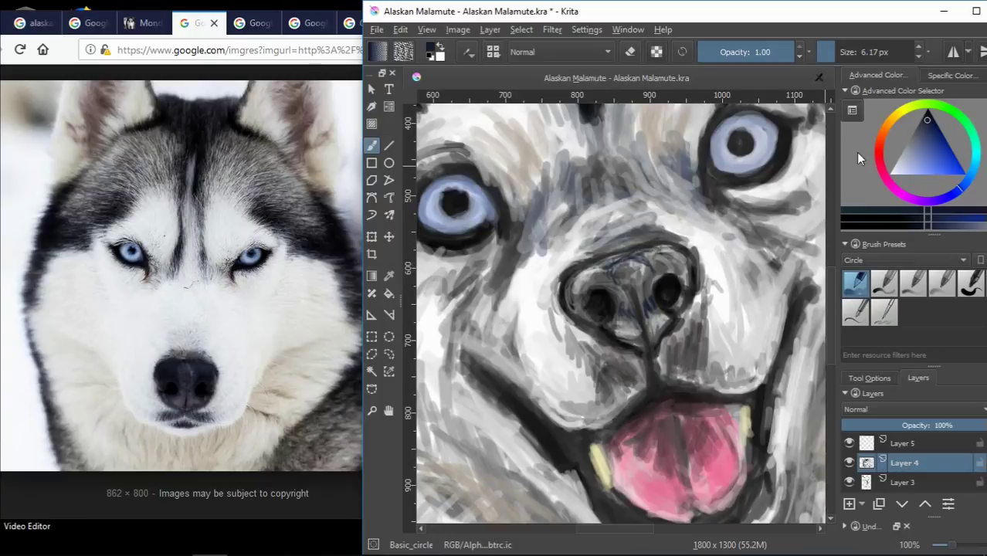